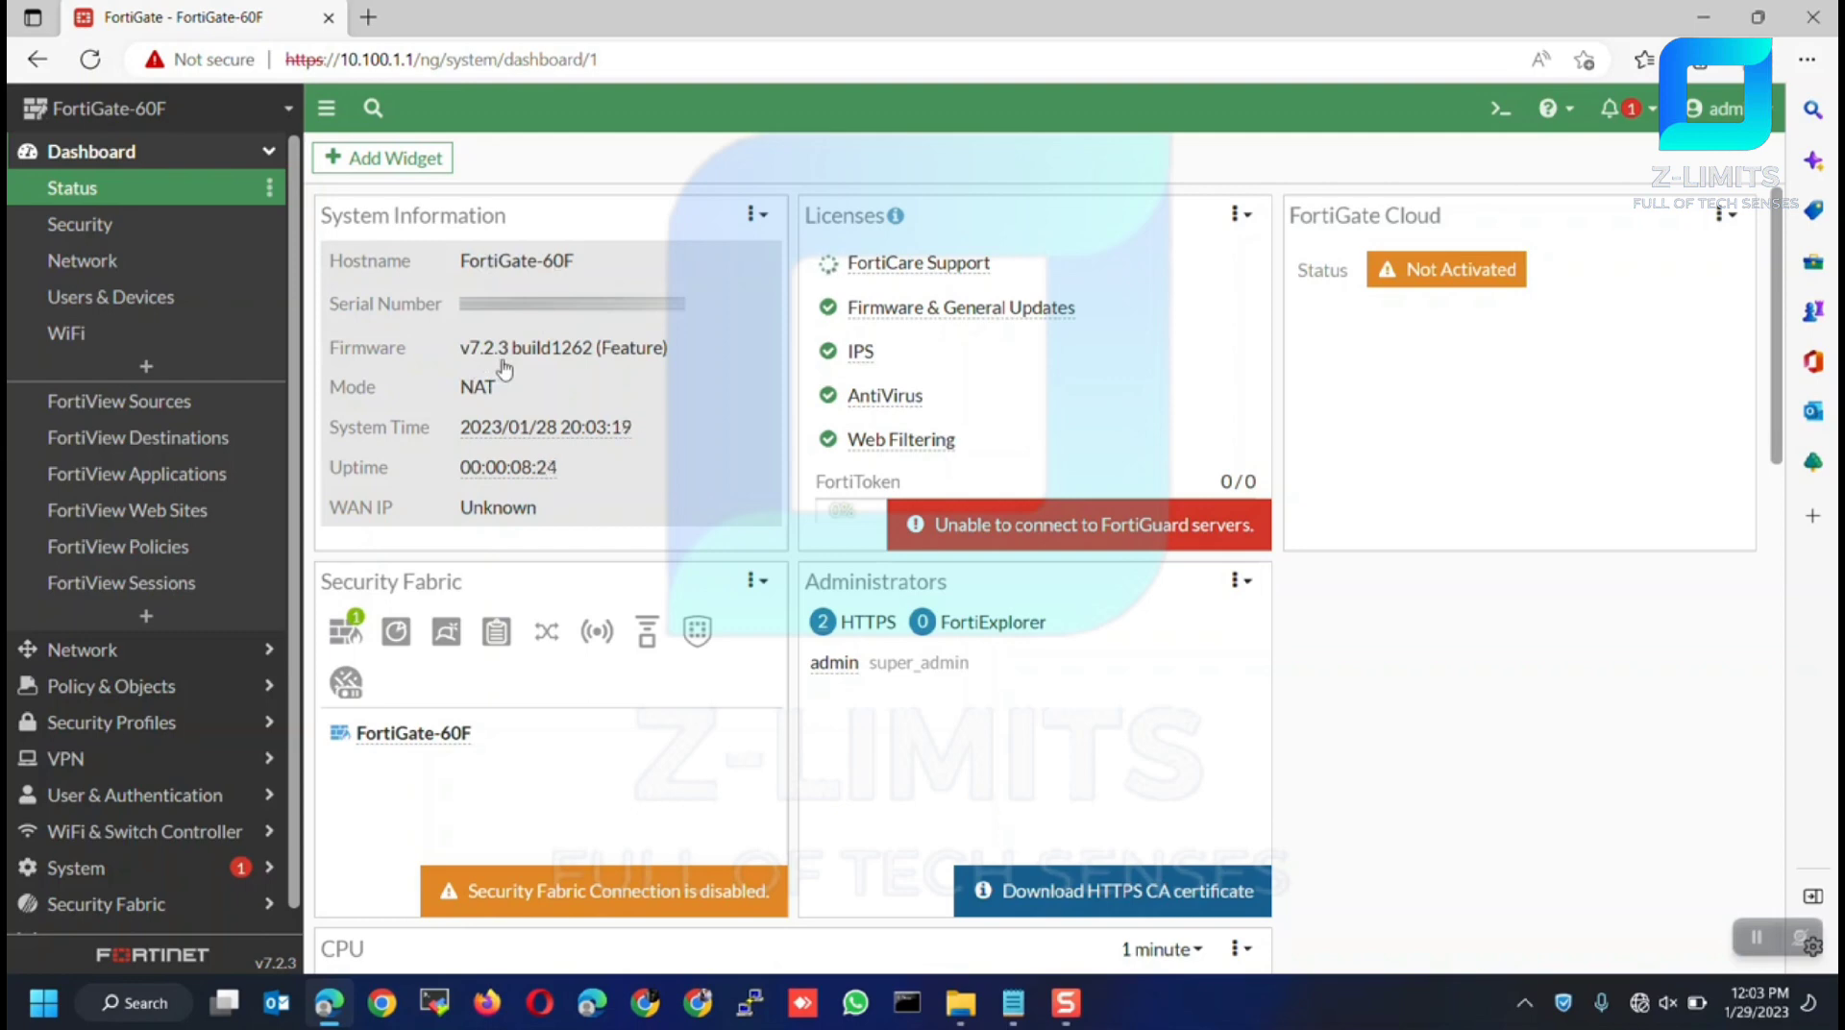
# Expand the Network menu in the left sidebar to reveal Interfaces, DNS and Static Routes
pyautogui.click(192, 652)
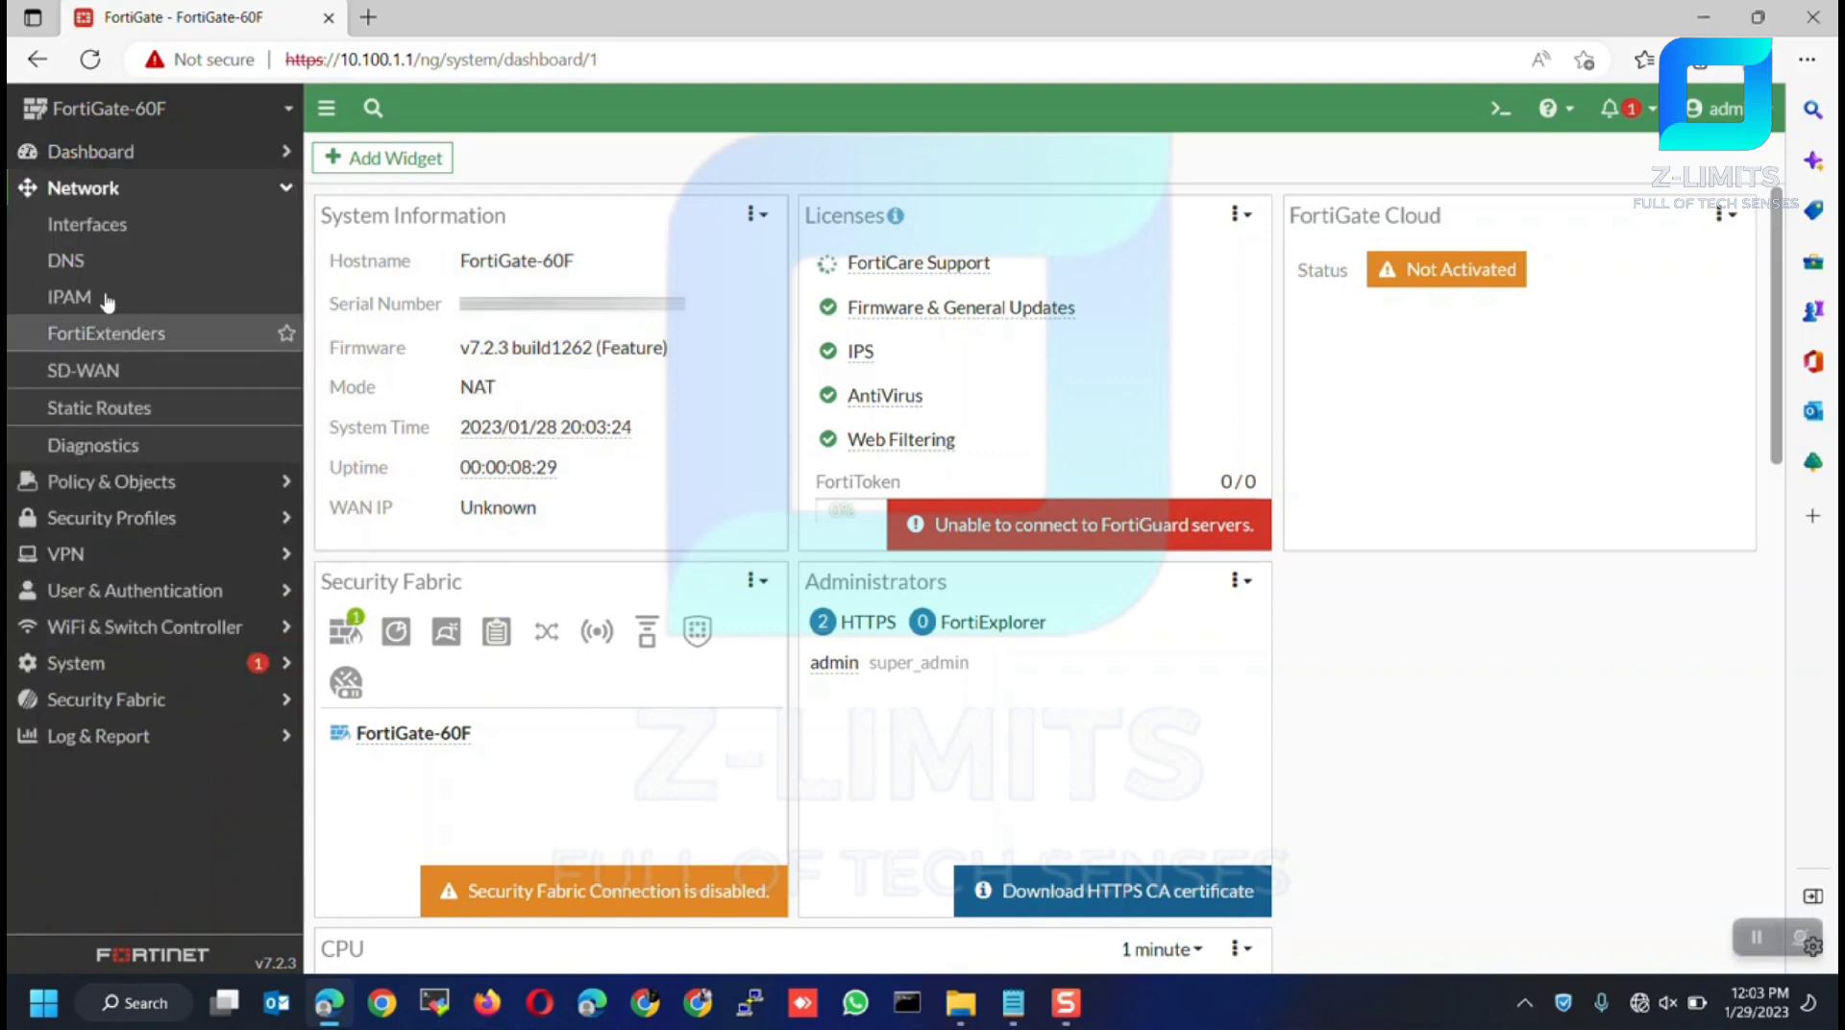
# Open Network > Interfaces, select the wan1 row and bring up the Create New options
pyautogui.click(89, 227)
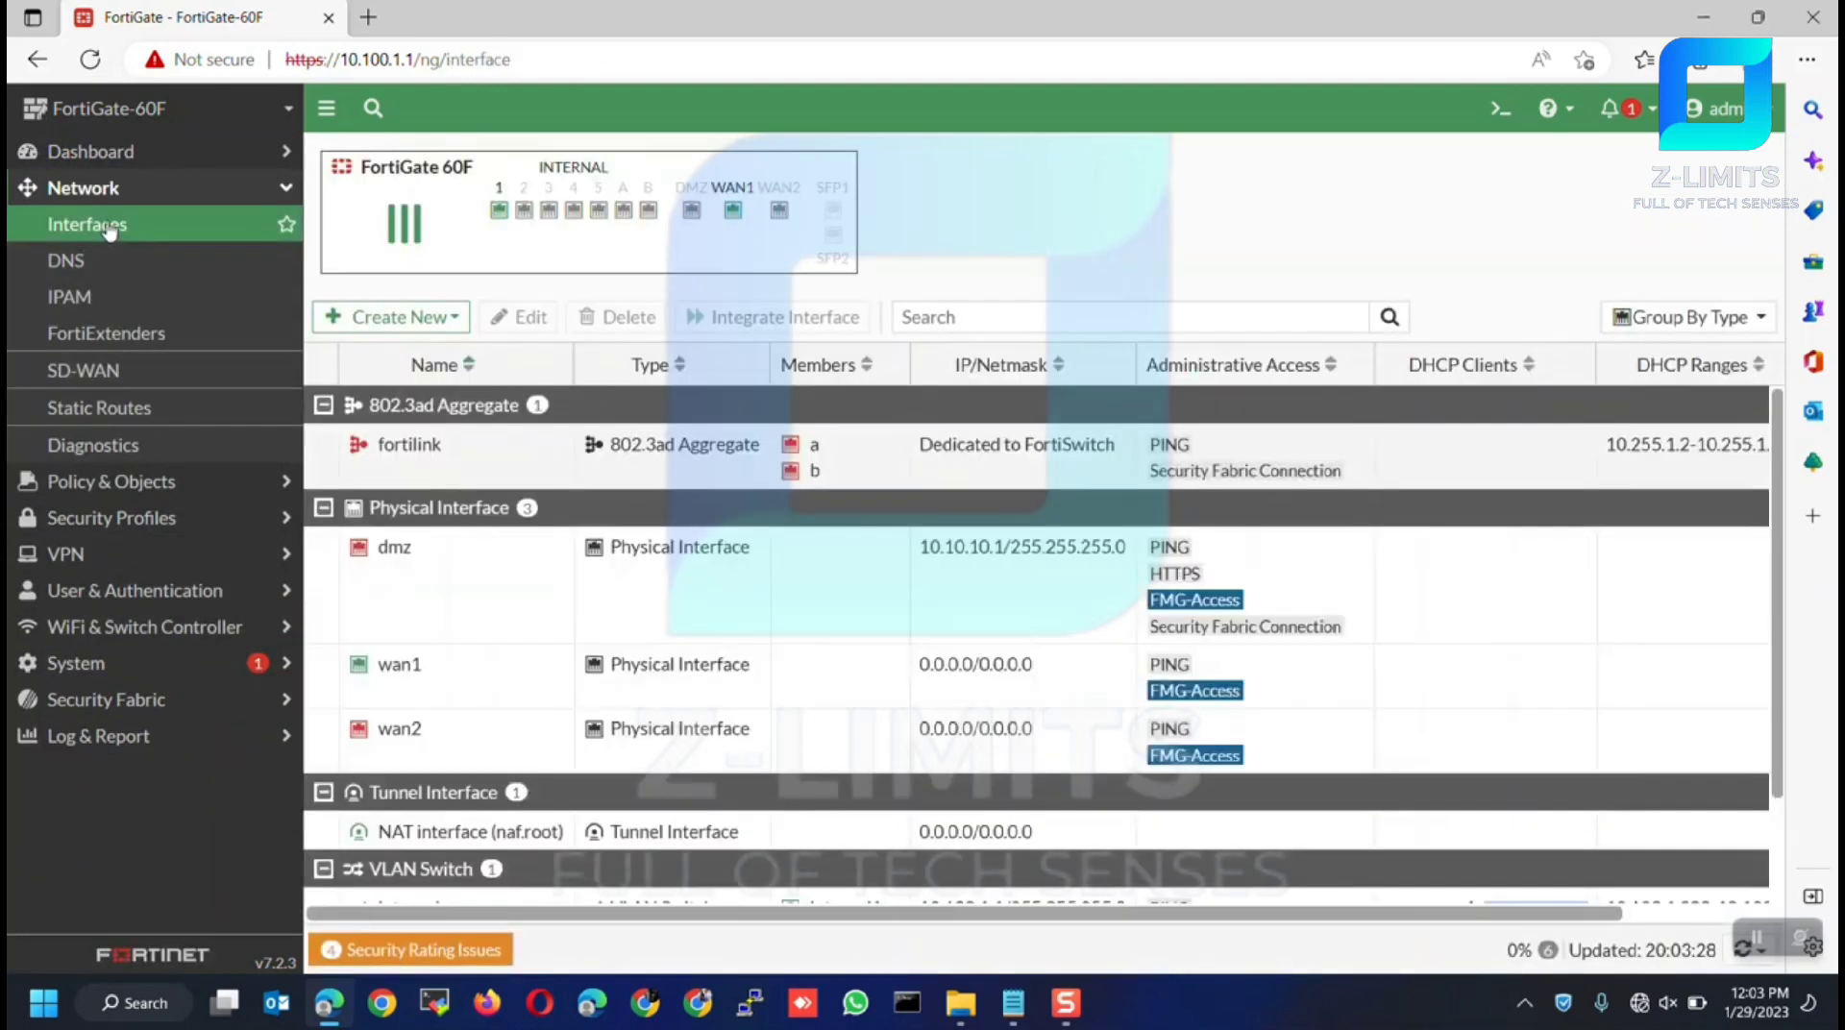
pyautogui.scroll(-2, 510, 659)
pyautogui.click(663, 831)
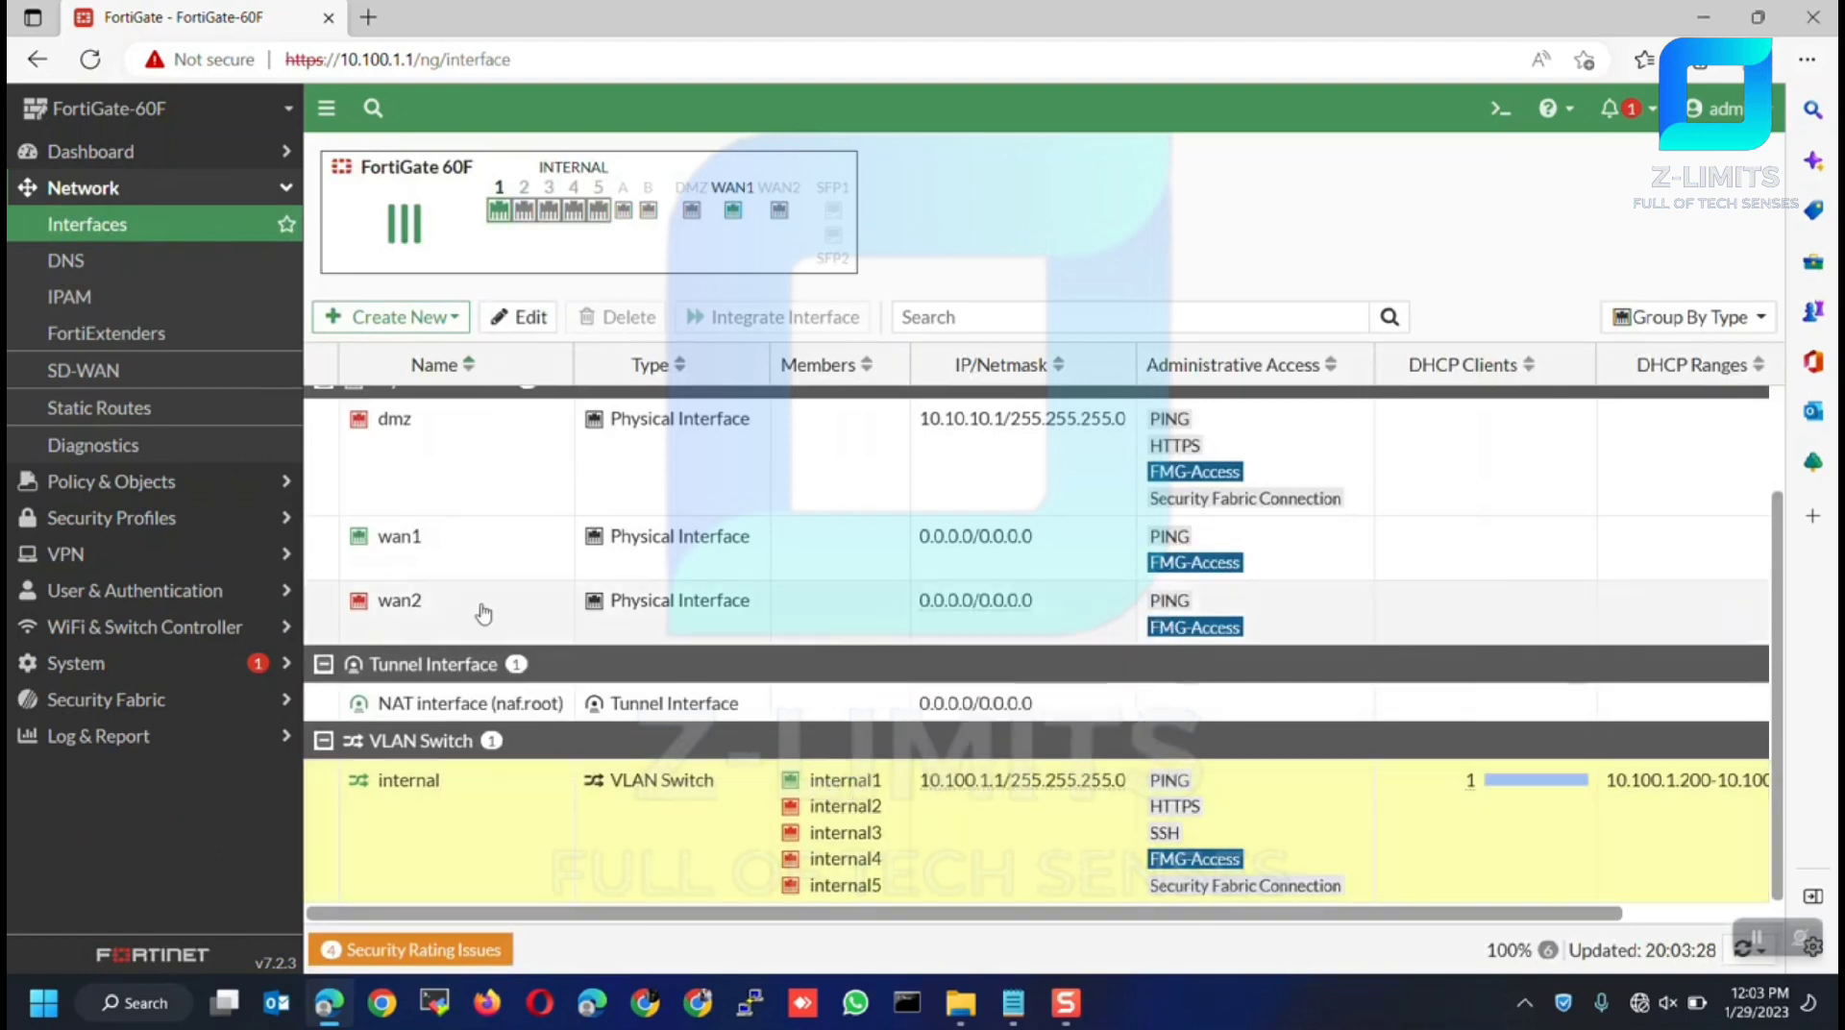
pyautogui.click(478, 574)
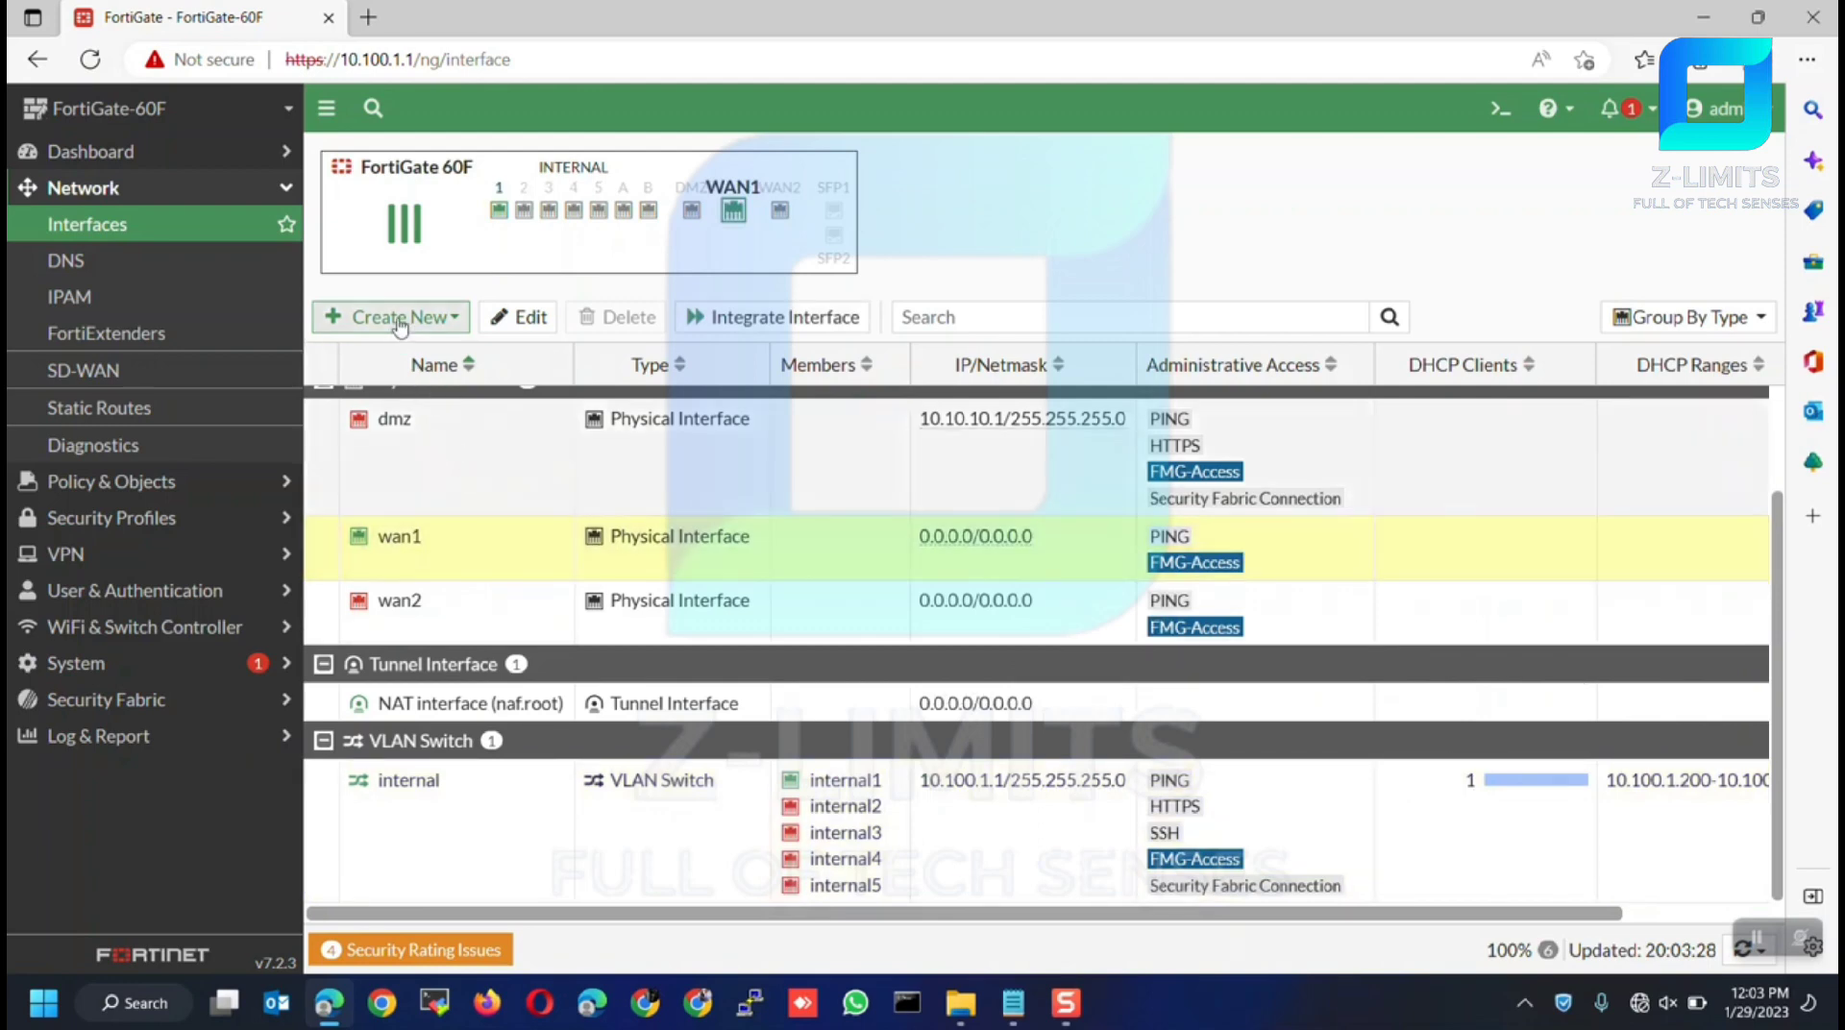
pyautogui.click(399, 328)
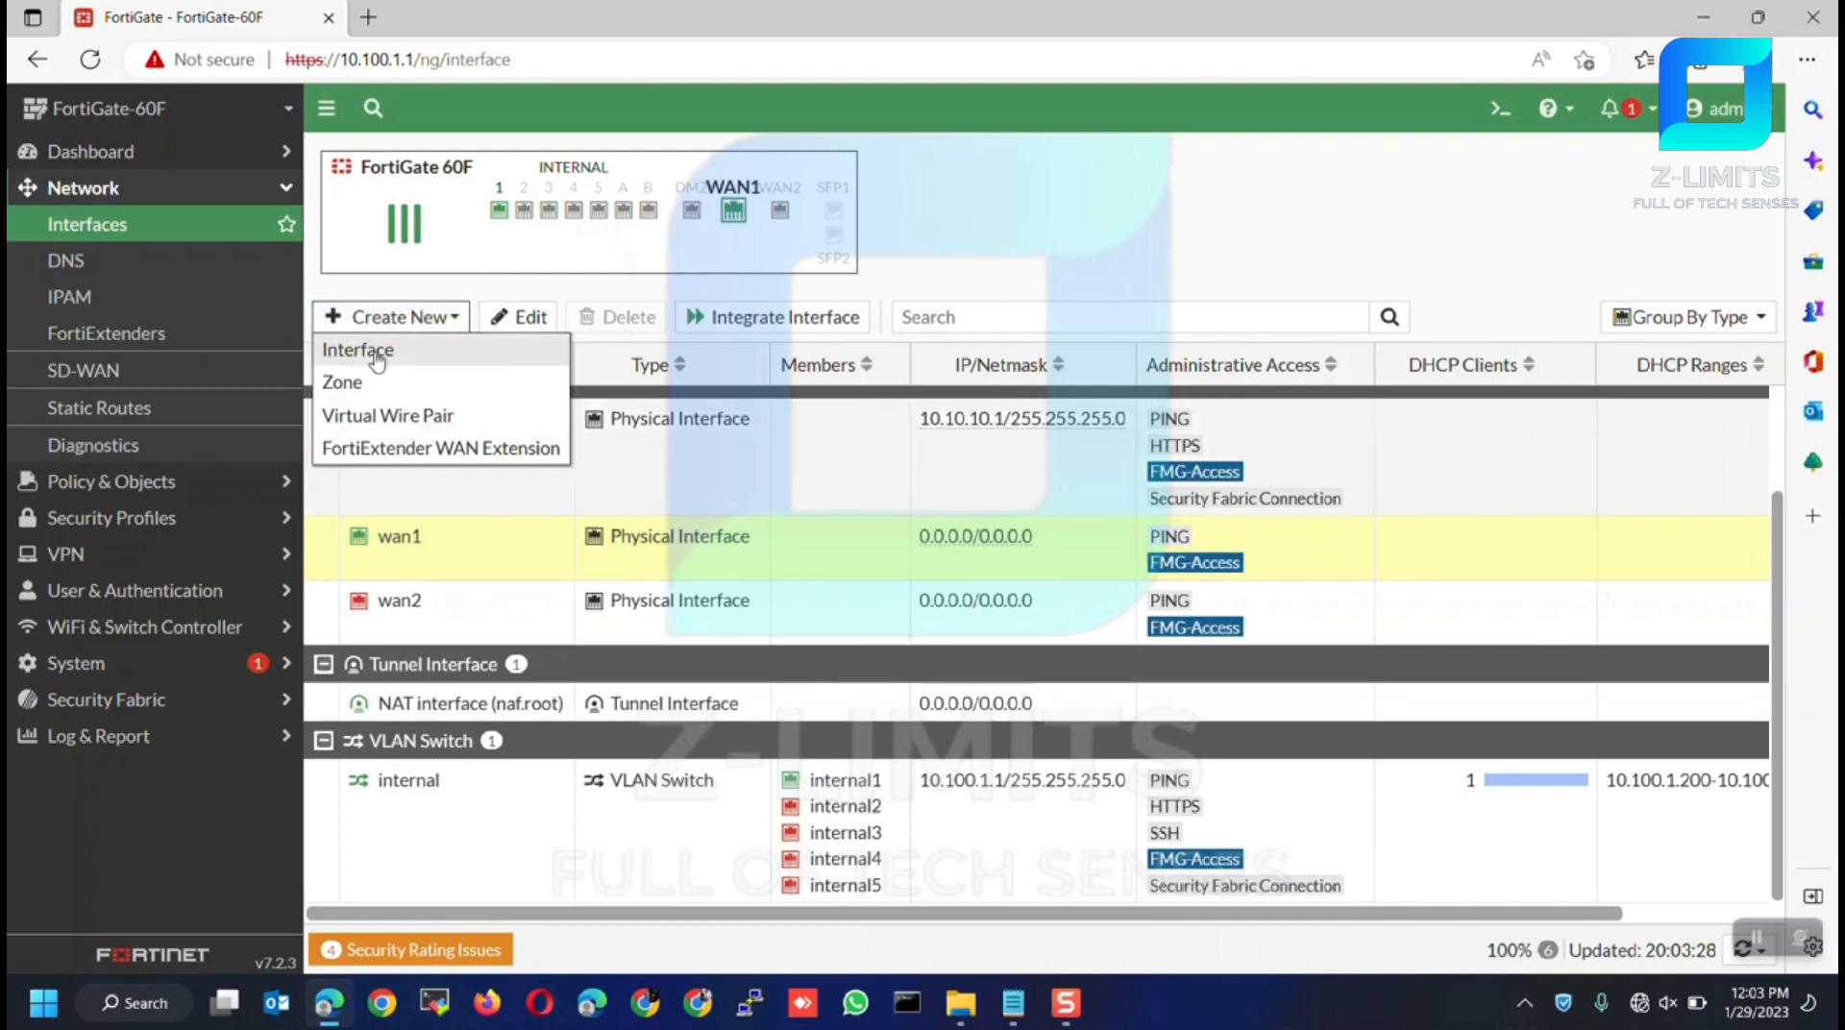
# Start a new interface named MY-ISP with alias WAN
pyautogui.click(377, 362)
pyautogui.write('MY')
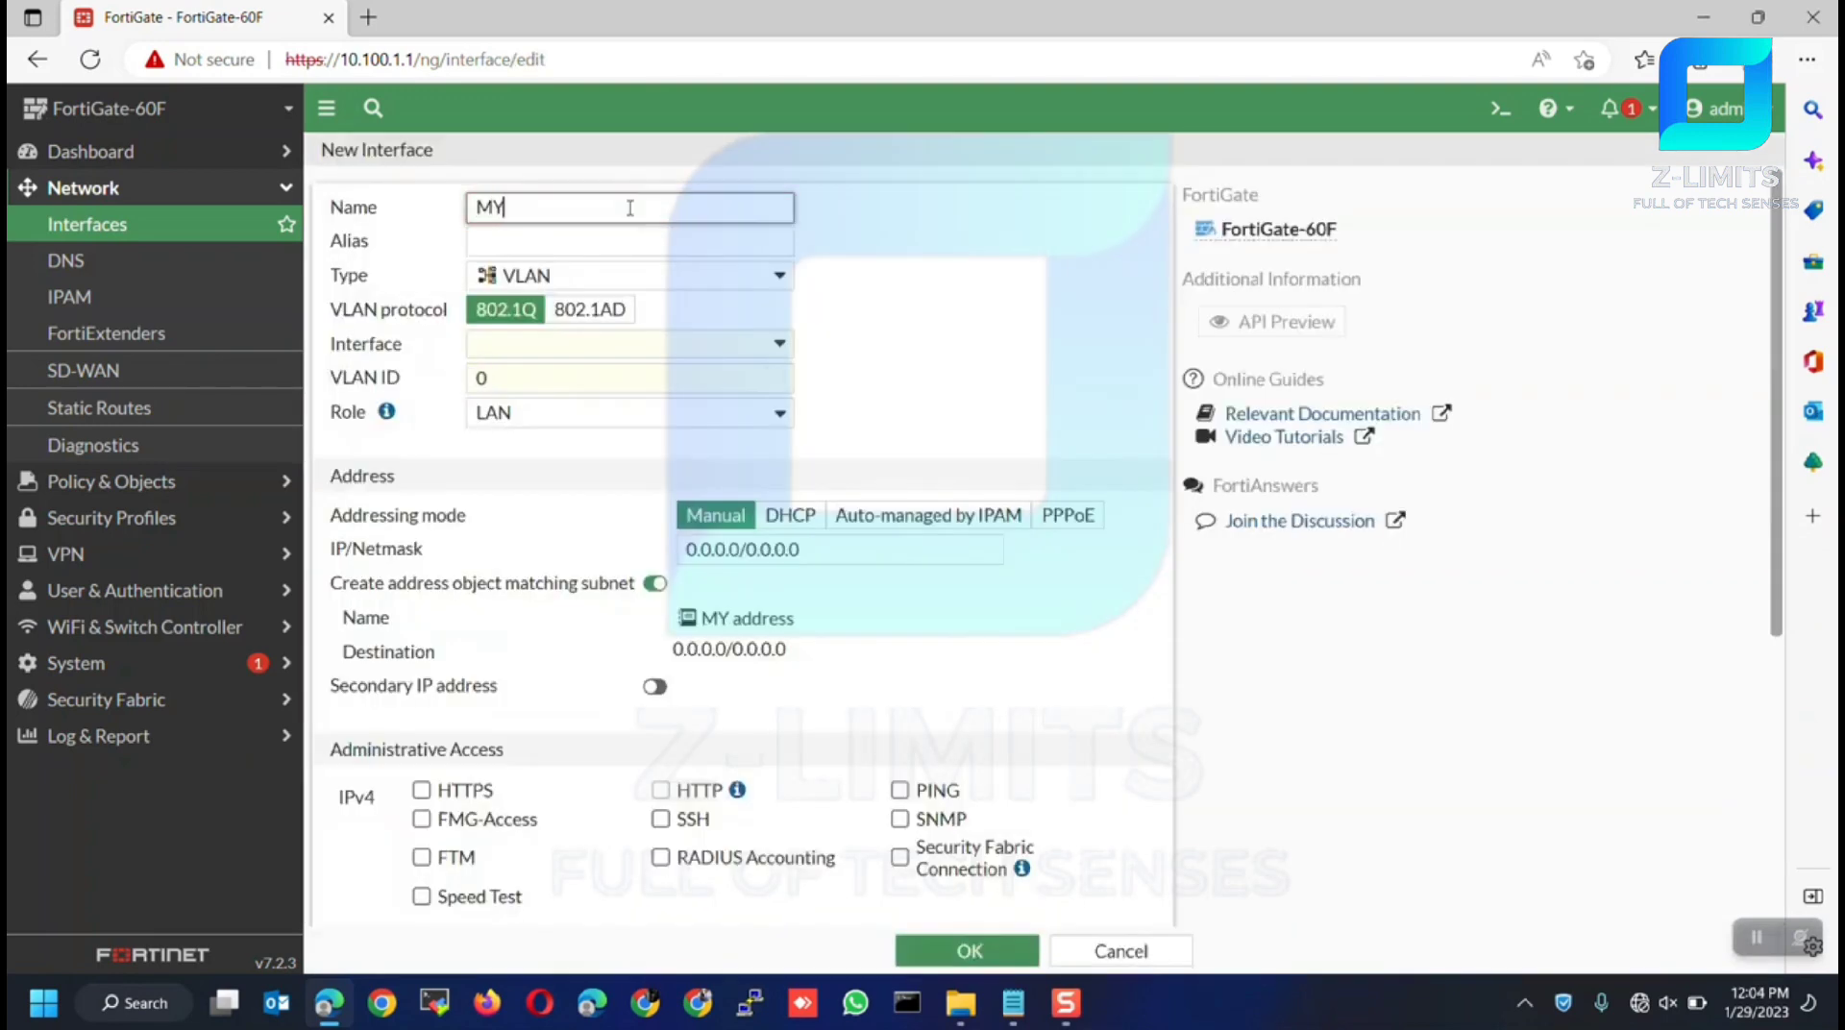
pyautogui.write('-ISP')
pyautogui.click(644, 240)
pyautogui.write('WA')
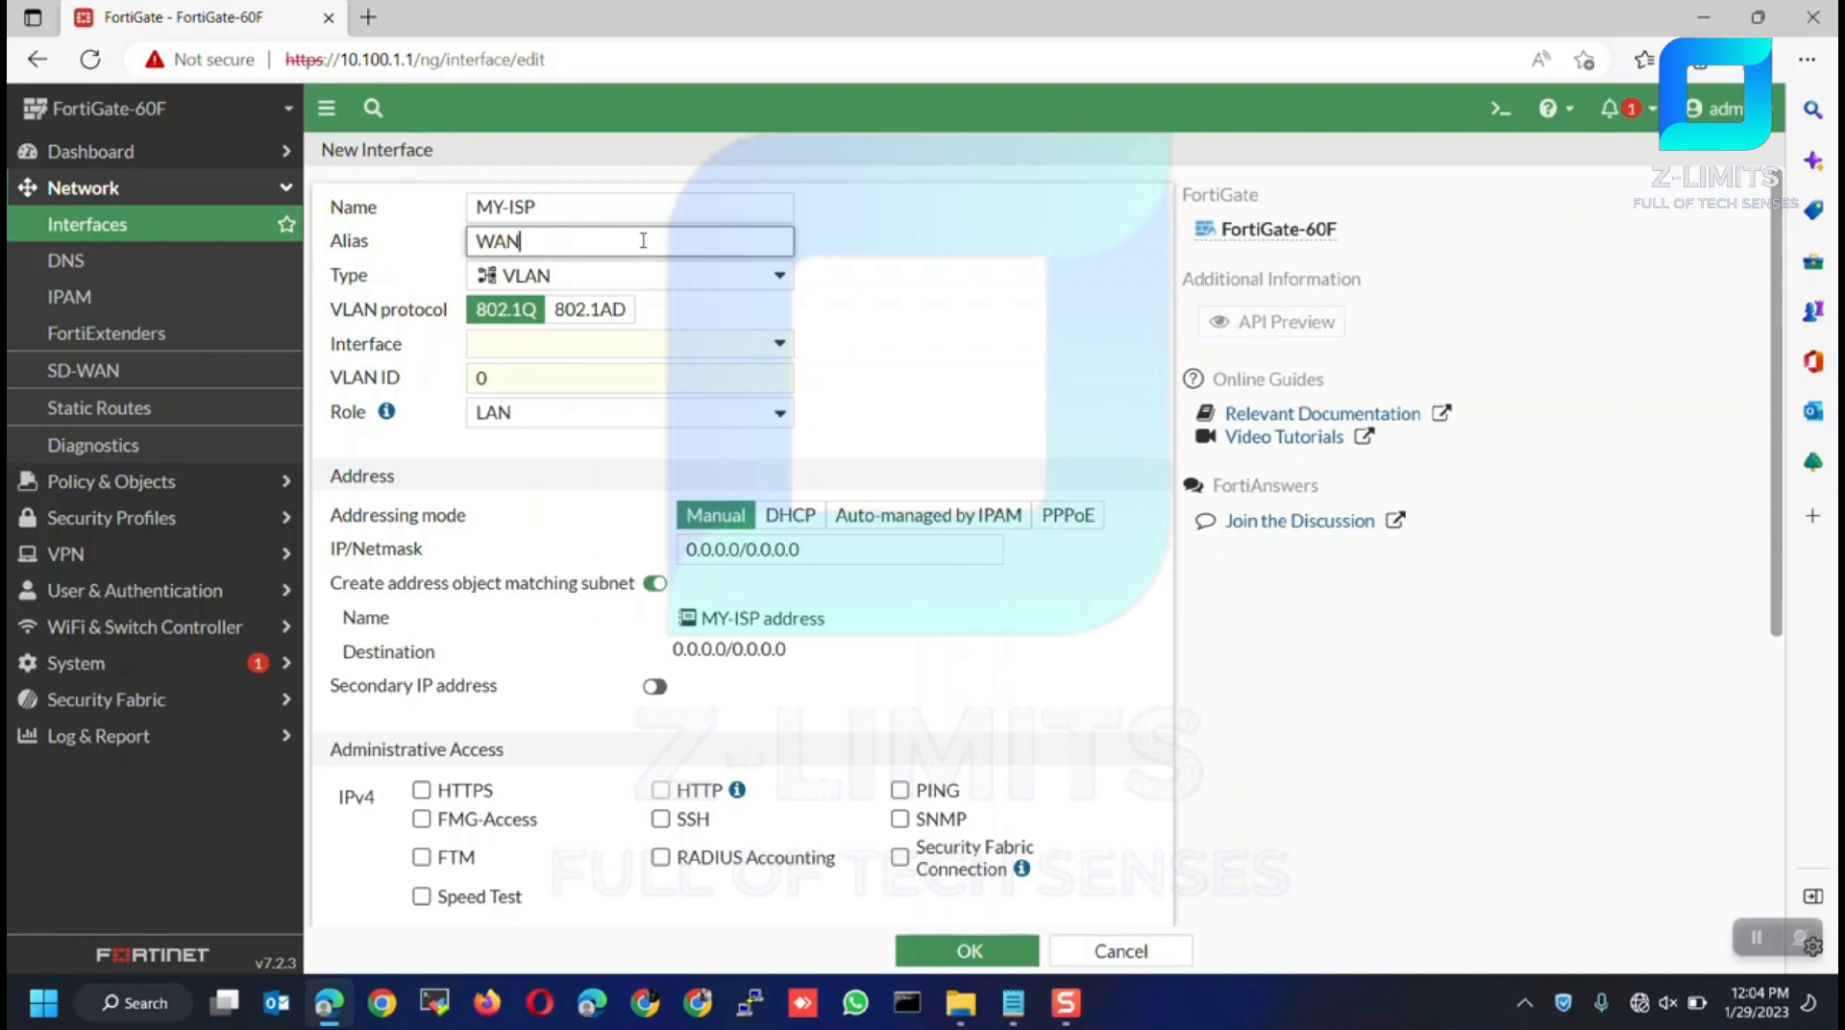
pyautogui.write('N')
# Make it a VLAN on wan1 with VLAN ID 500 and role WAN
pyautogui.click(639, 280)
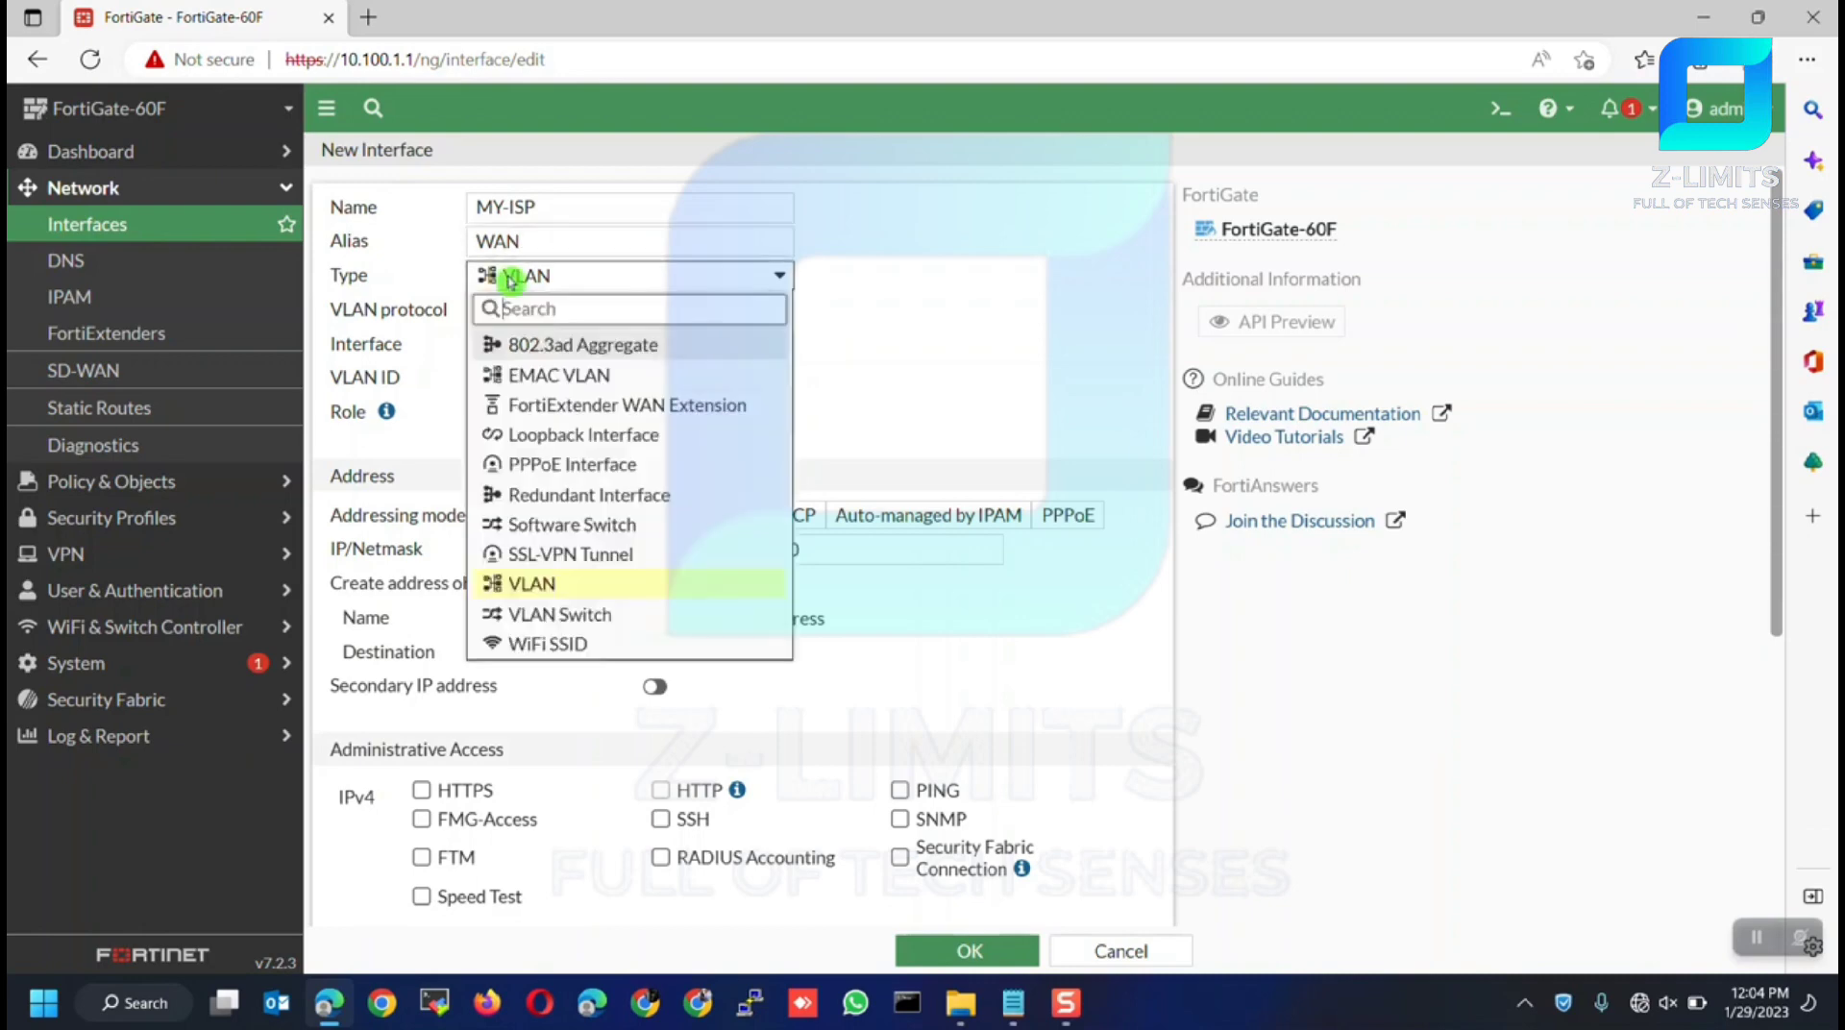
pyautogui.click(542, 588)
pyautogui.click(525, 348)
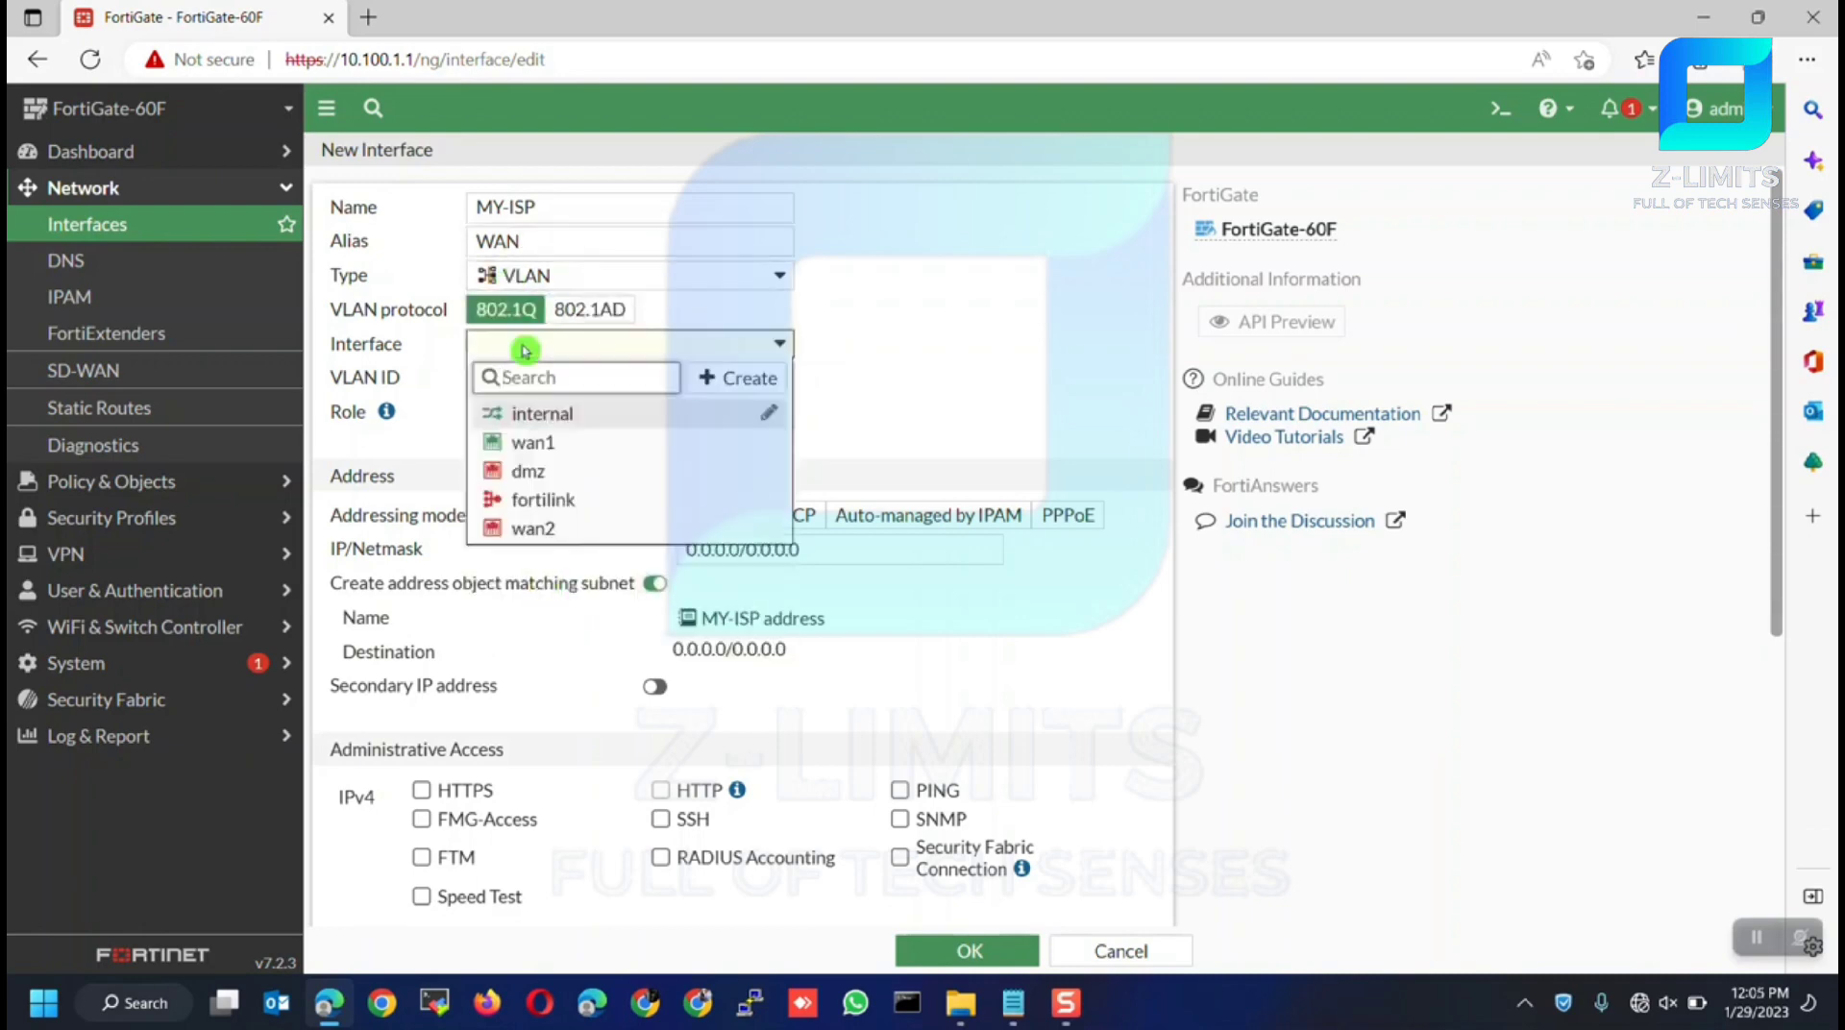
pyautogui.click(520, 446)
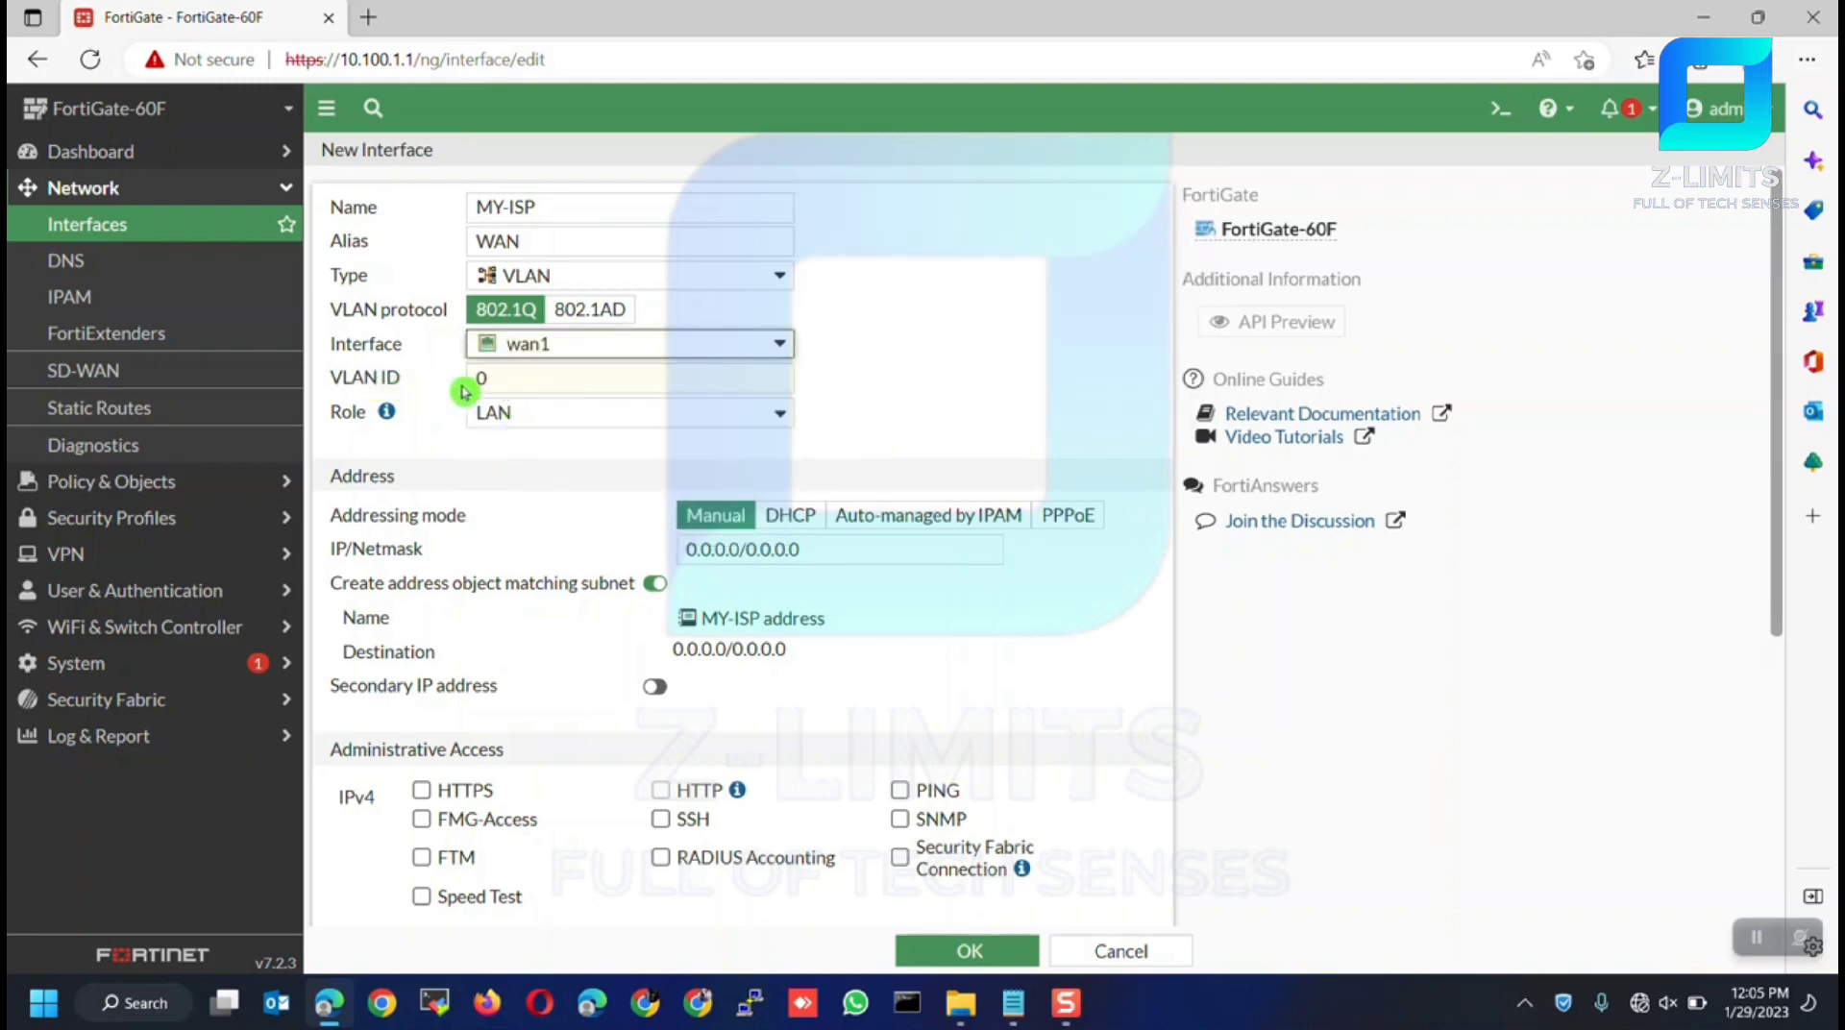
pyautogui.moveTo(486, 381); pyautogui.dragTo(458, 380)
pyautogui.write('500')
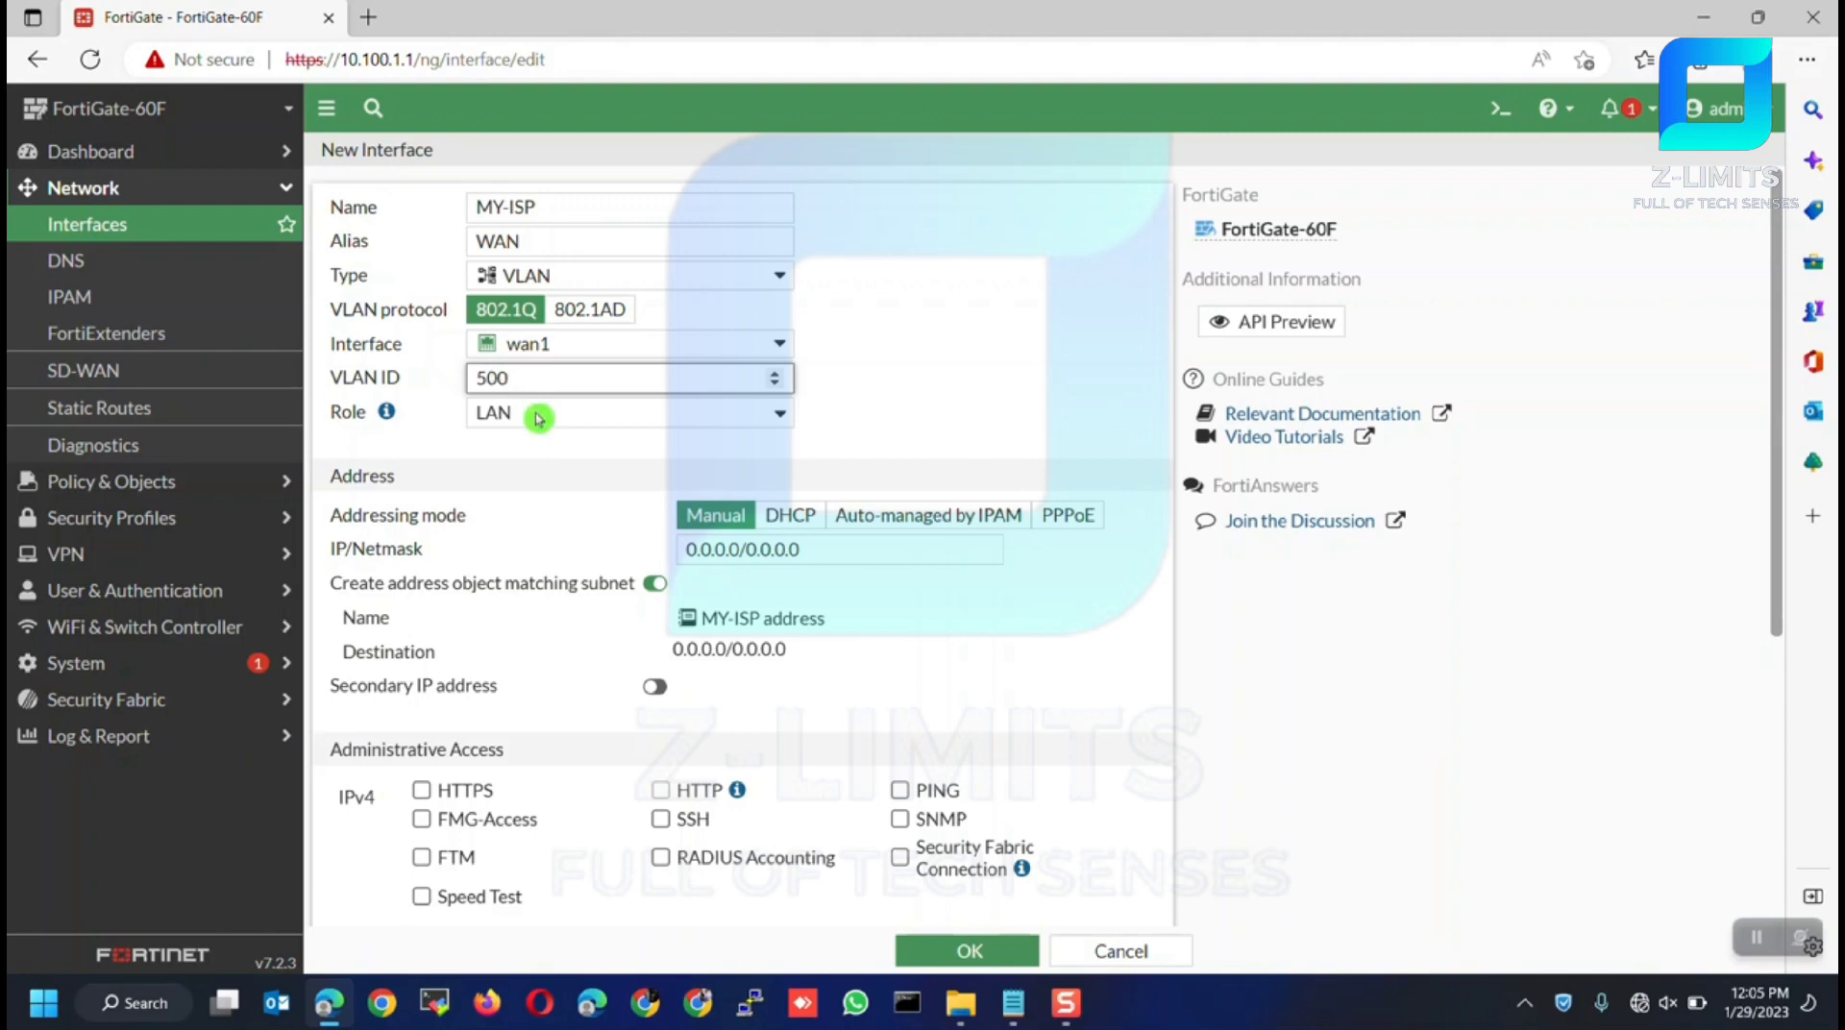
pyautogui.click(538, 417)
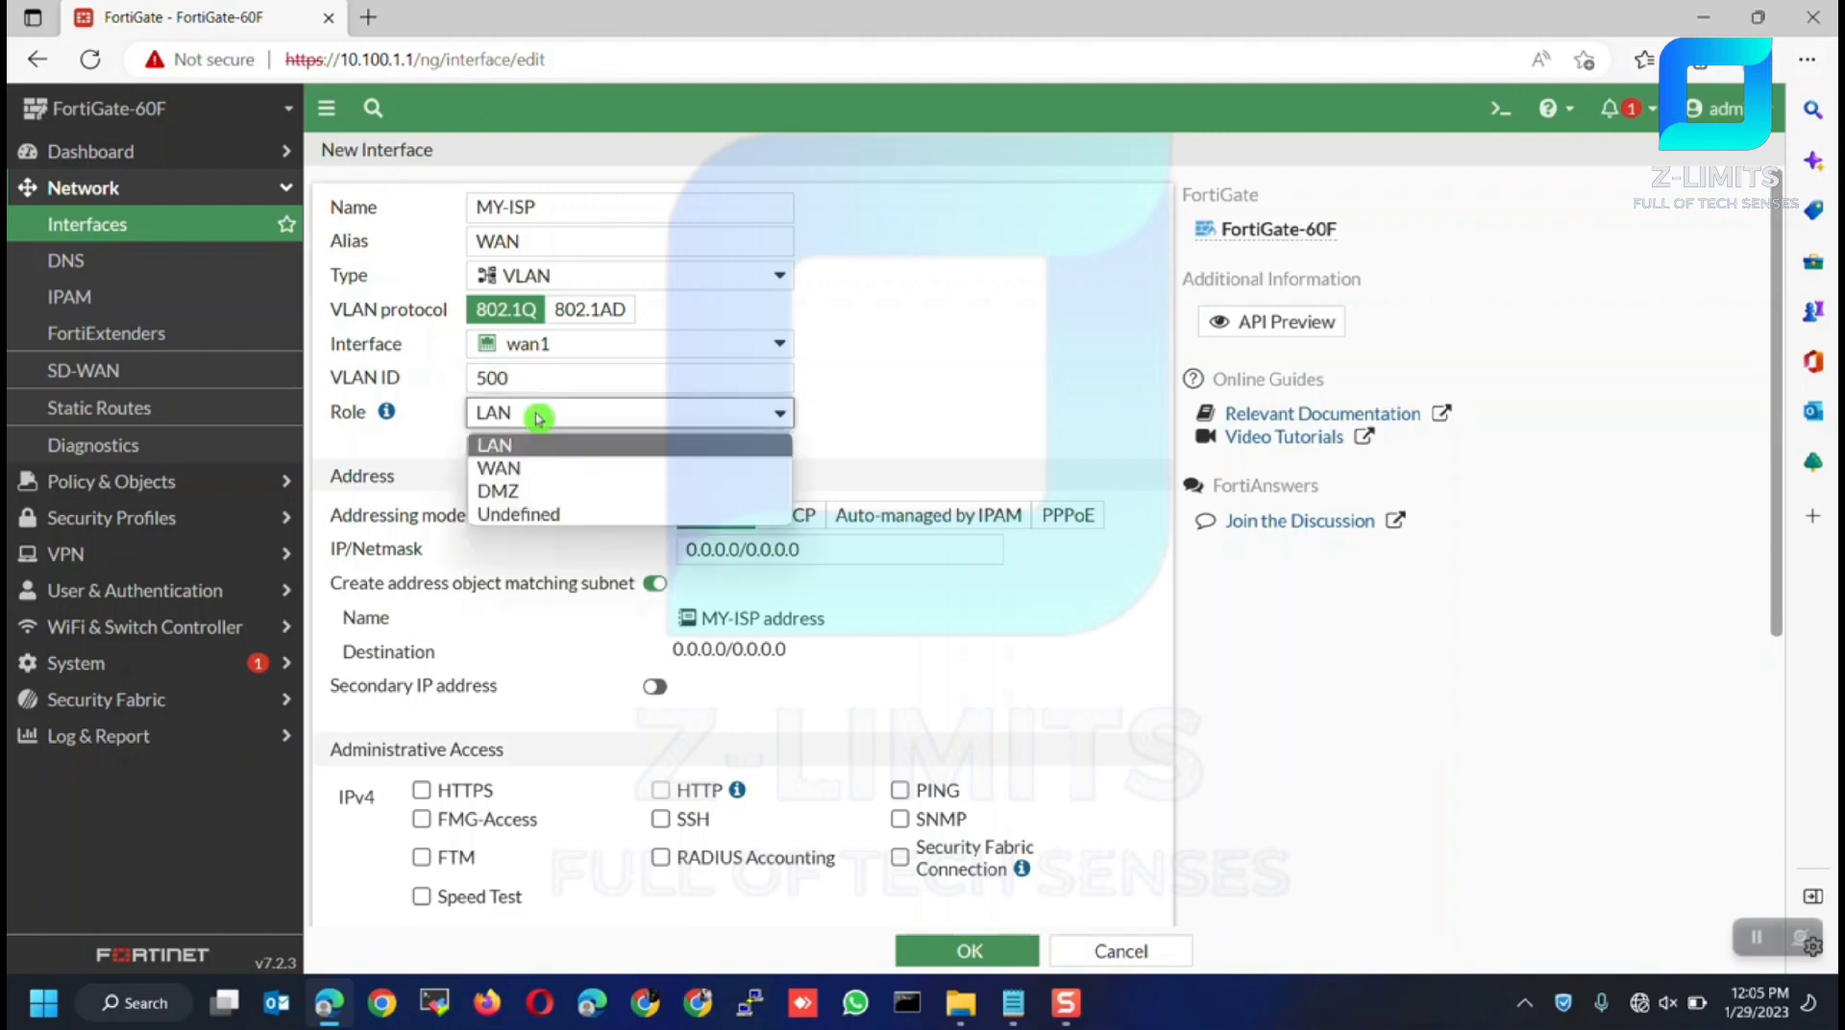
pyautogui.click(516, 472)
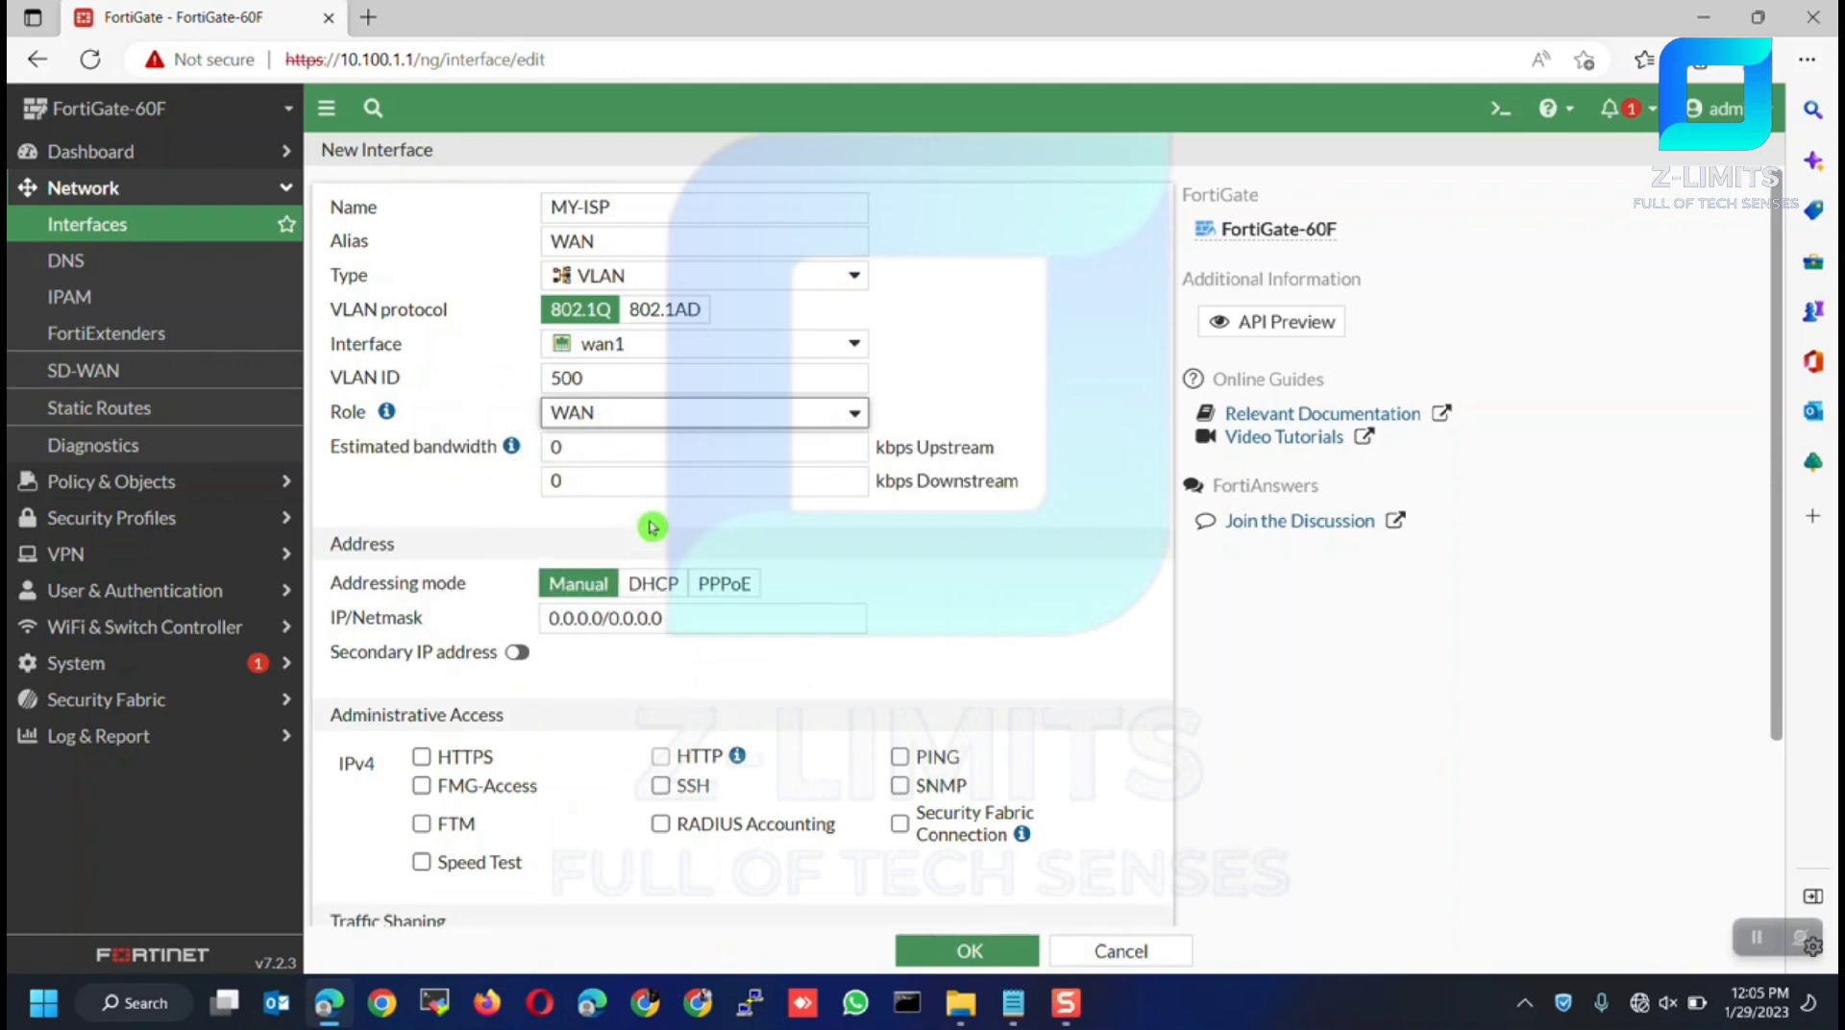
# Set addressing mode to PPPoE and paste in the ISP account's username and password
pyautogui.scroll(-1, 651, 526)
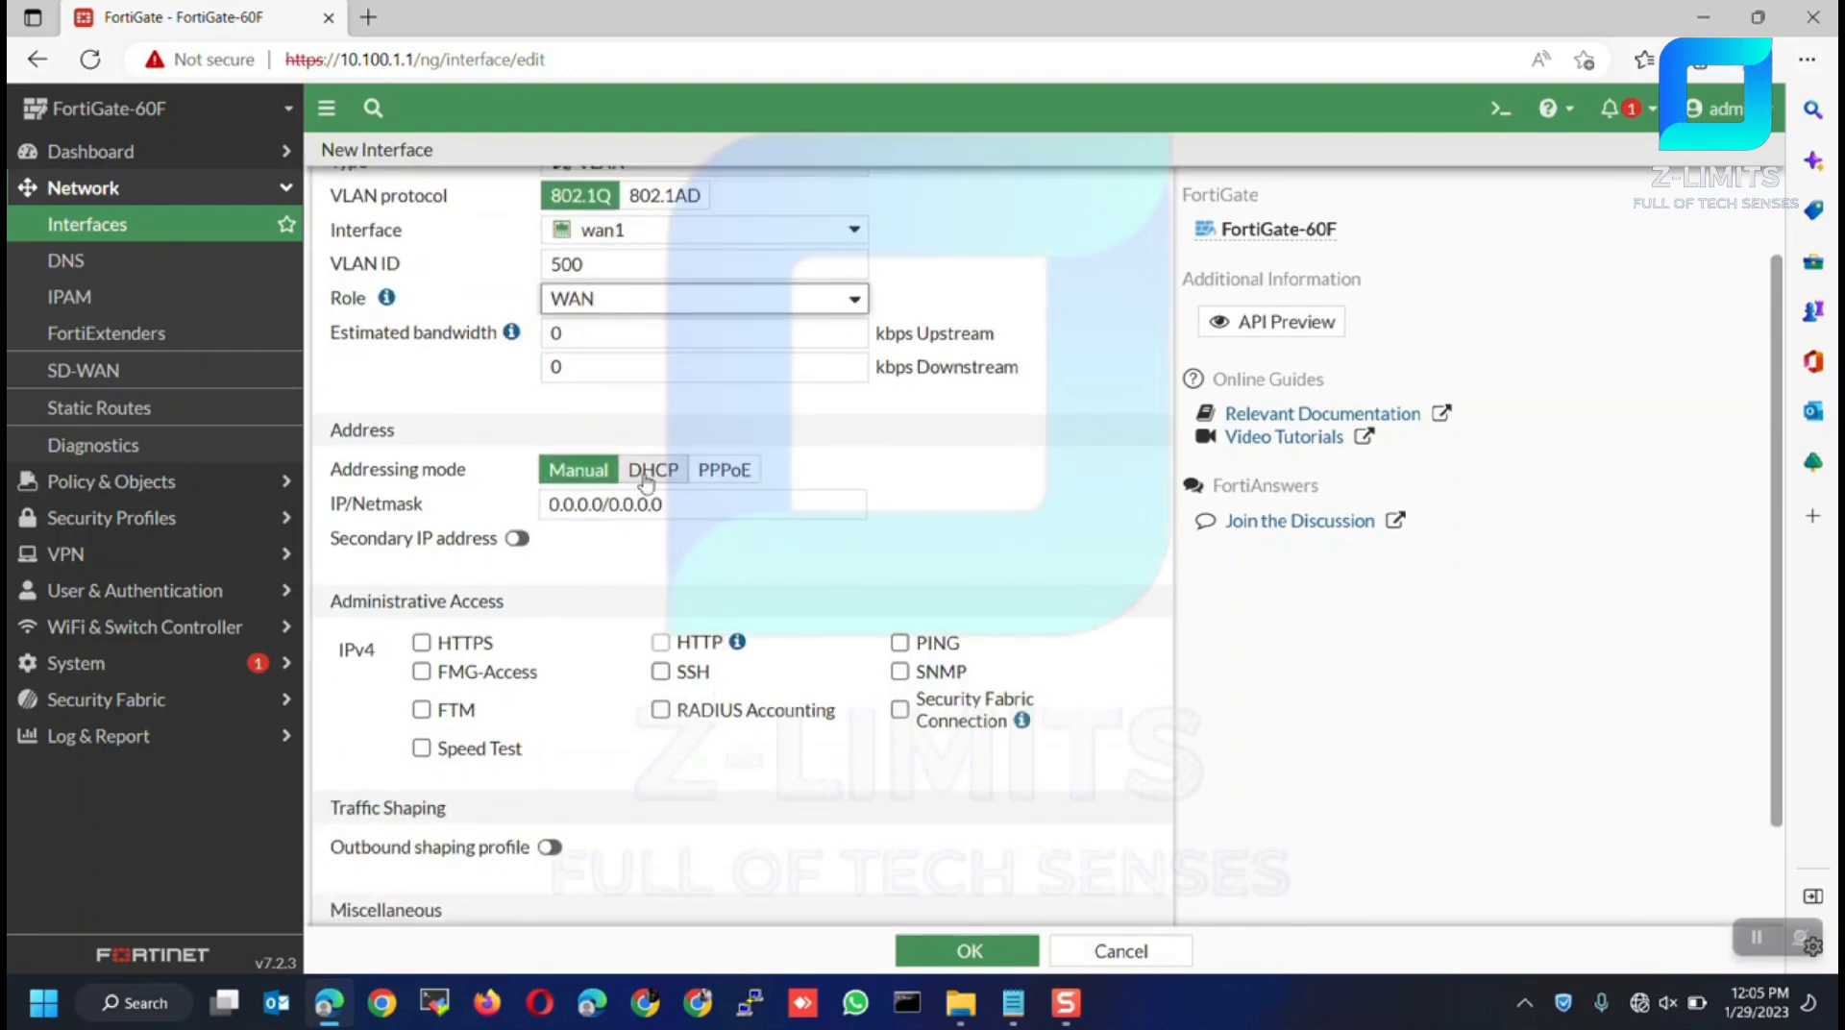
pyautogui.click(746, 475)
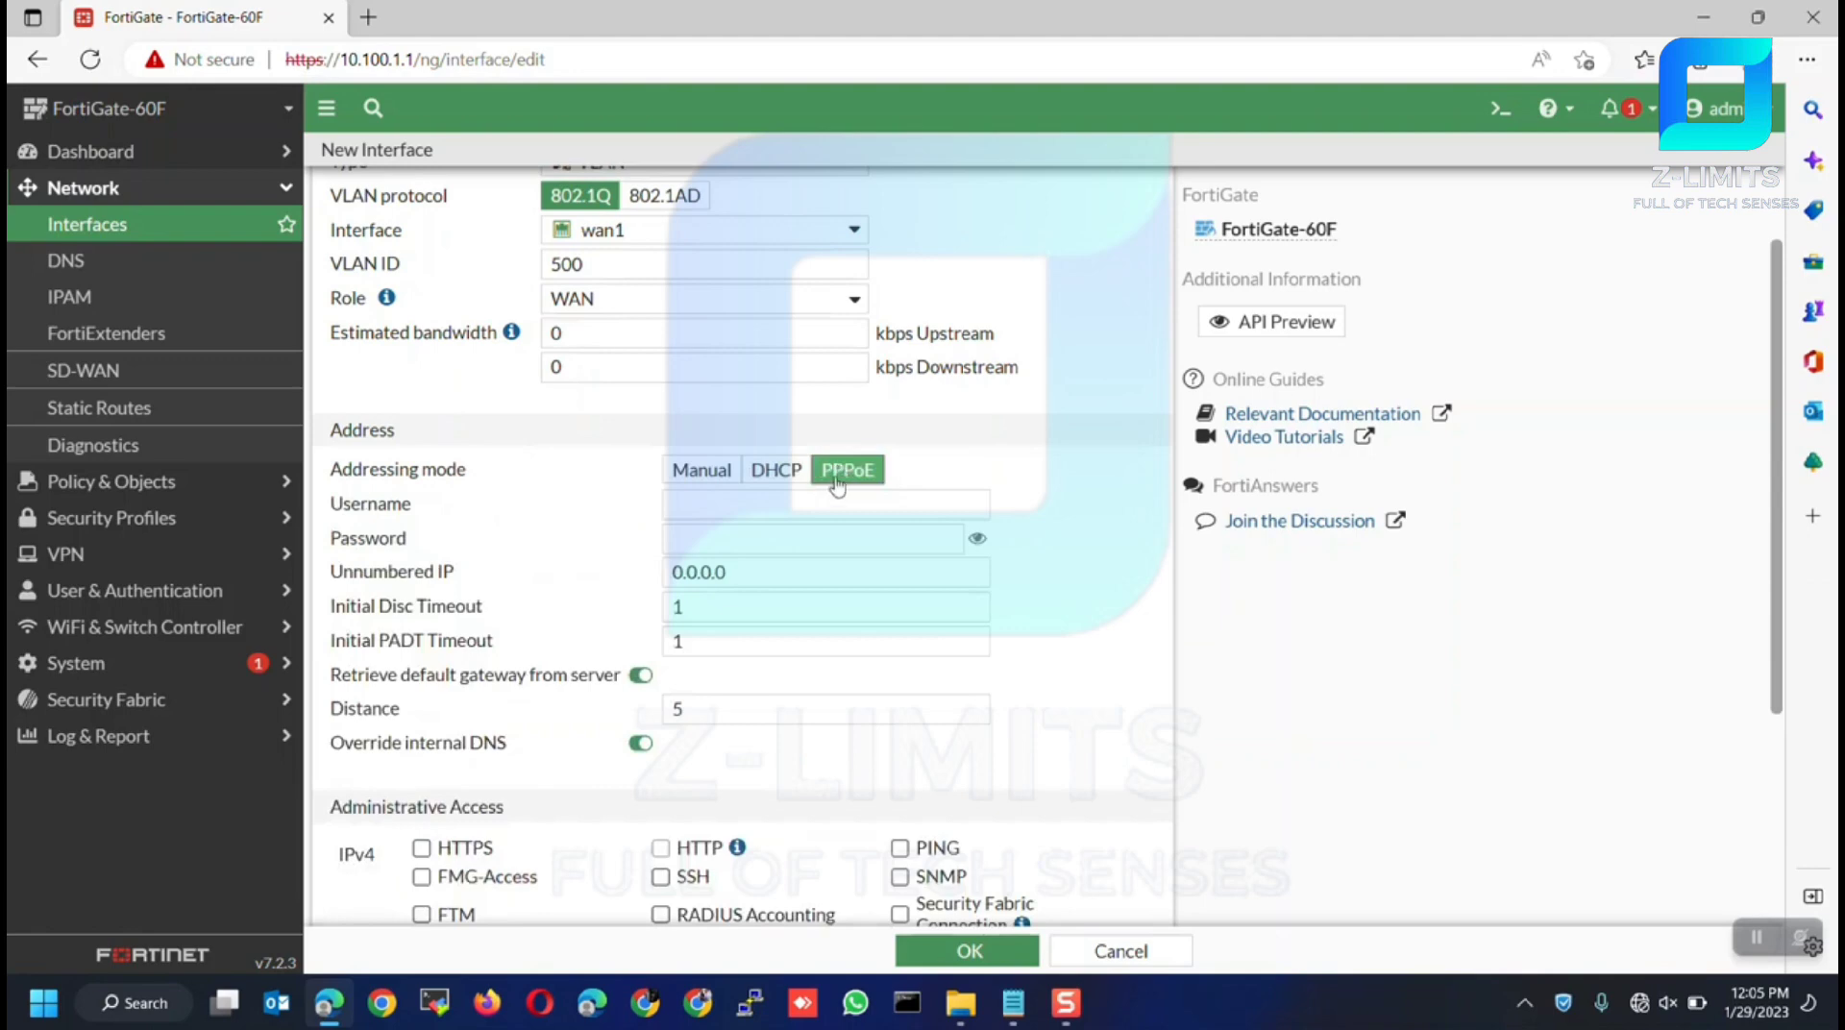
pyautogui.click(787, 504)
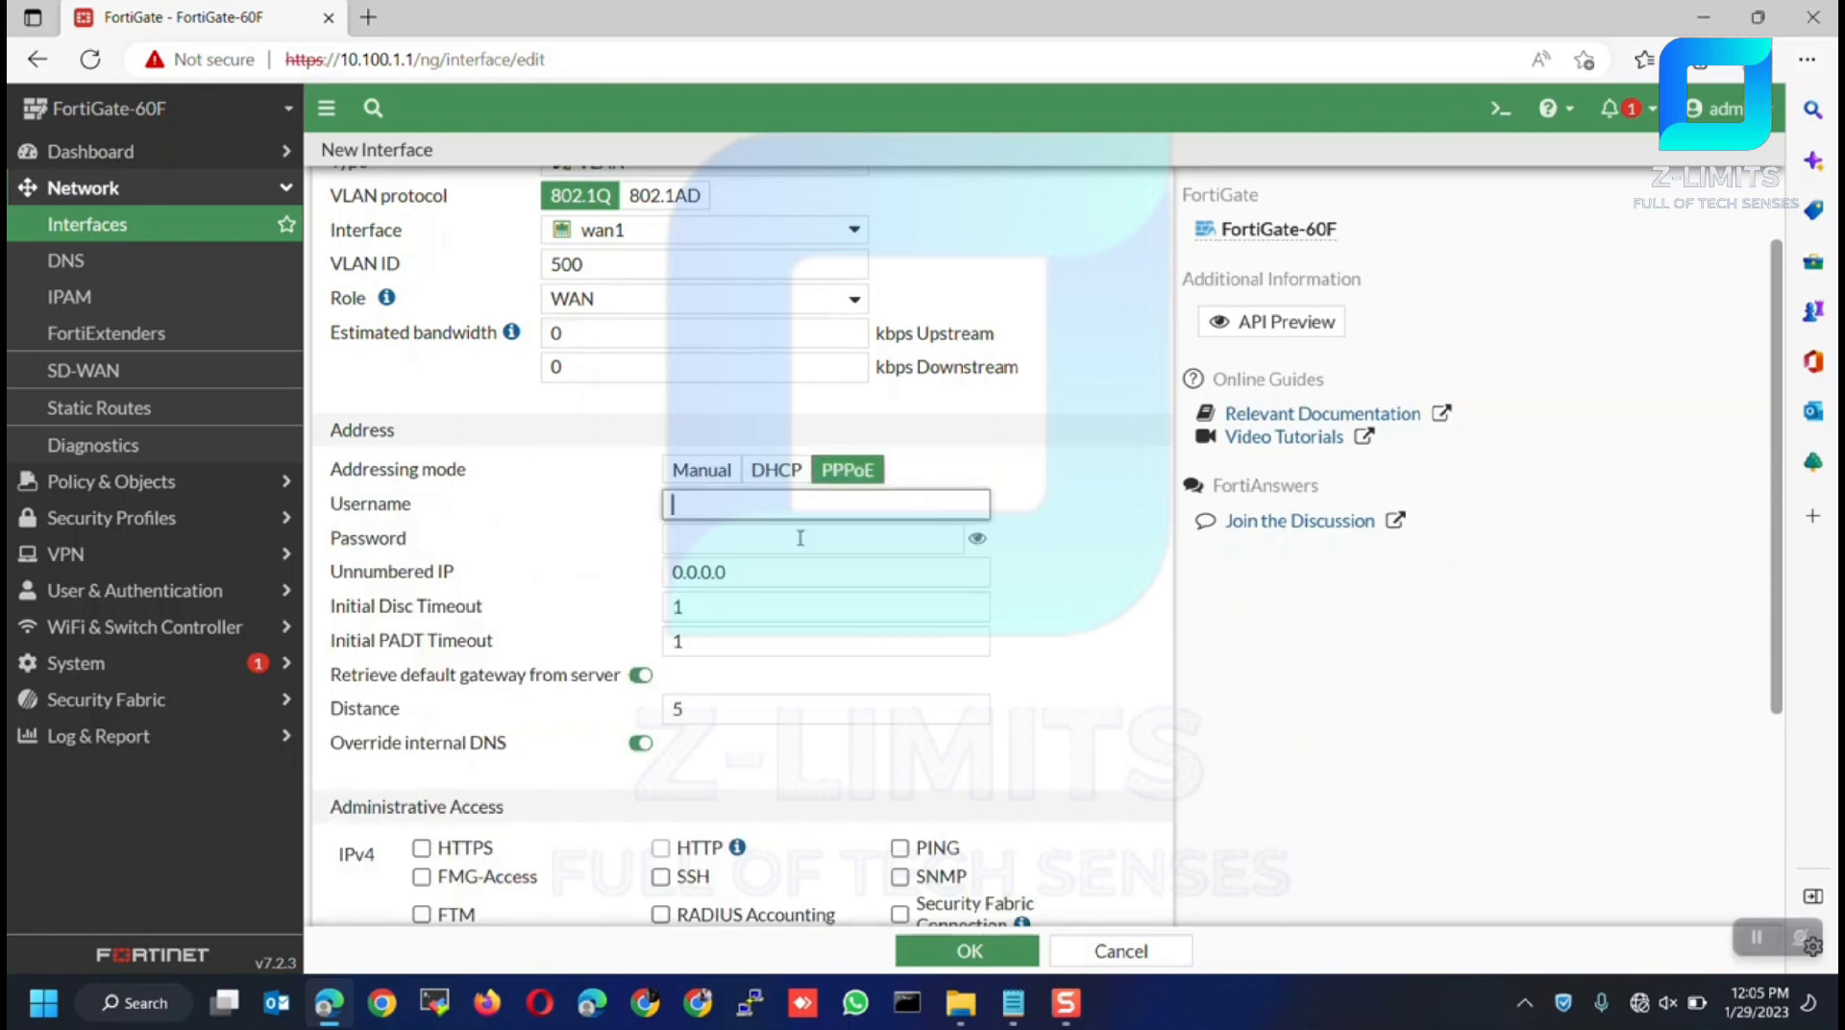
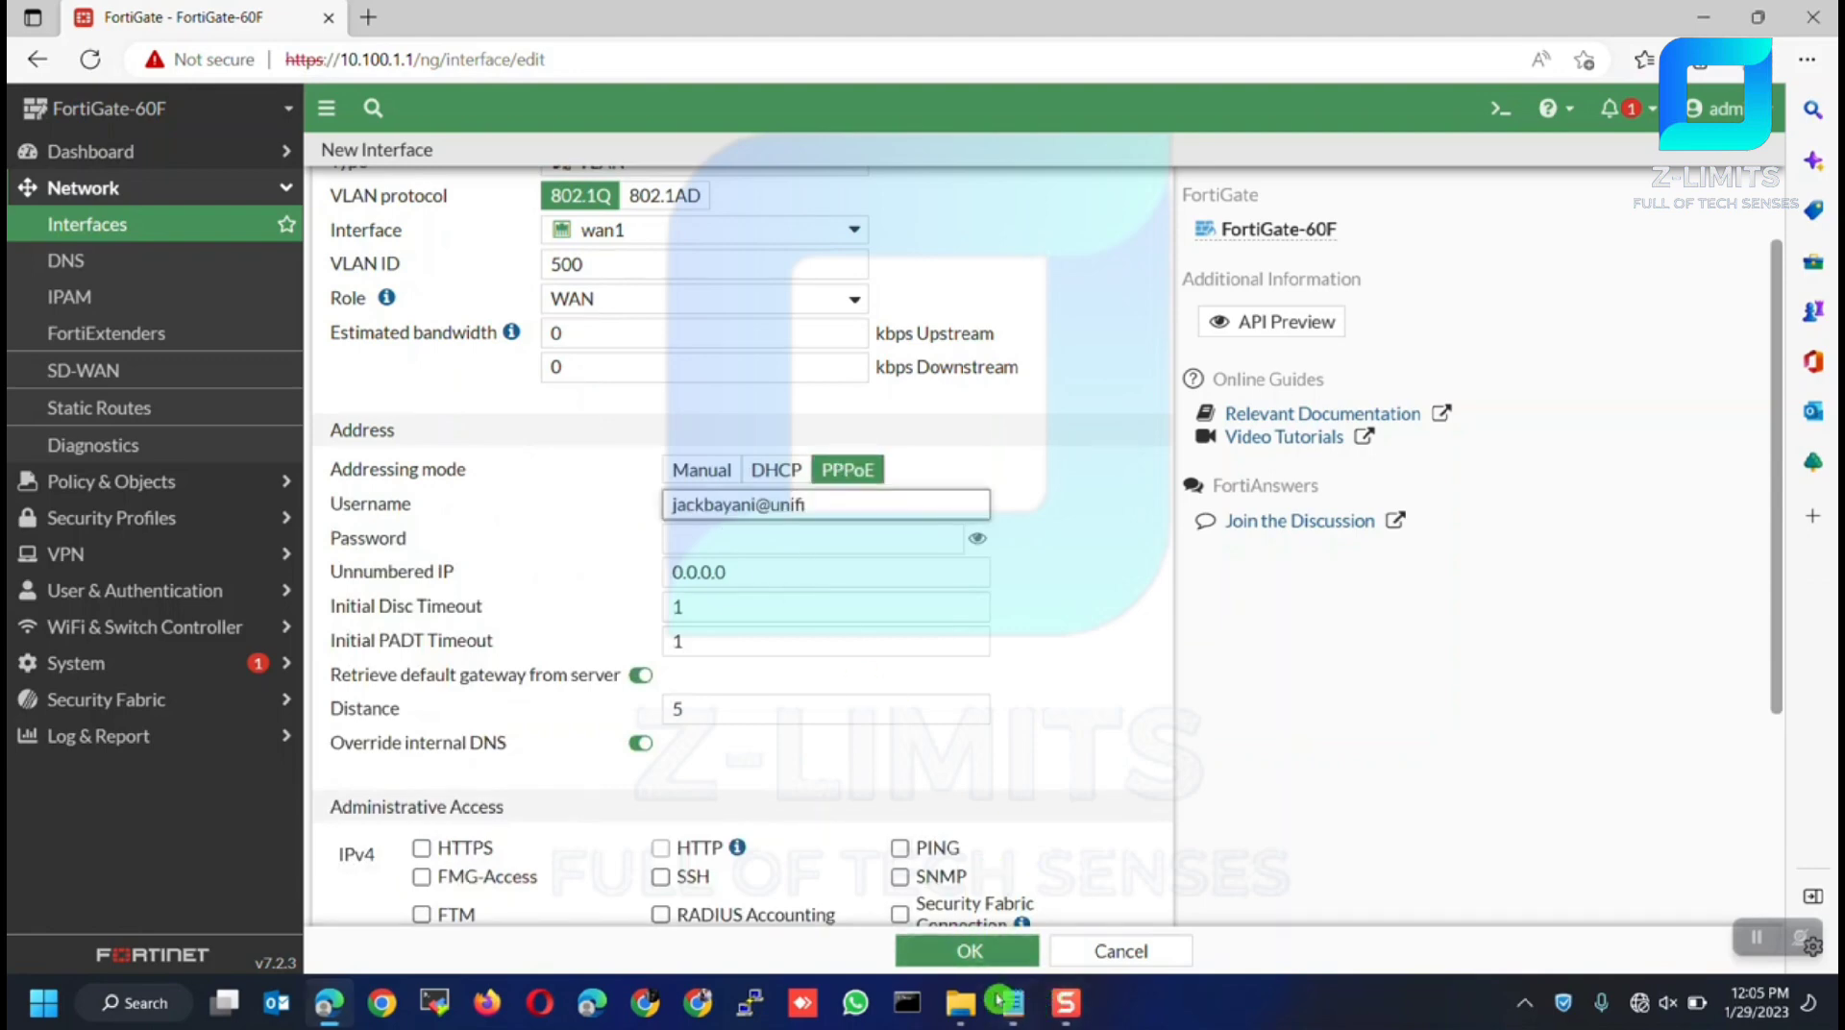
pyautogui.press('Tab')
pyautogui.hotkey('ctrl', 'v')
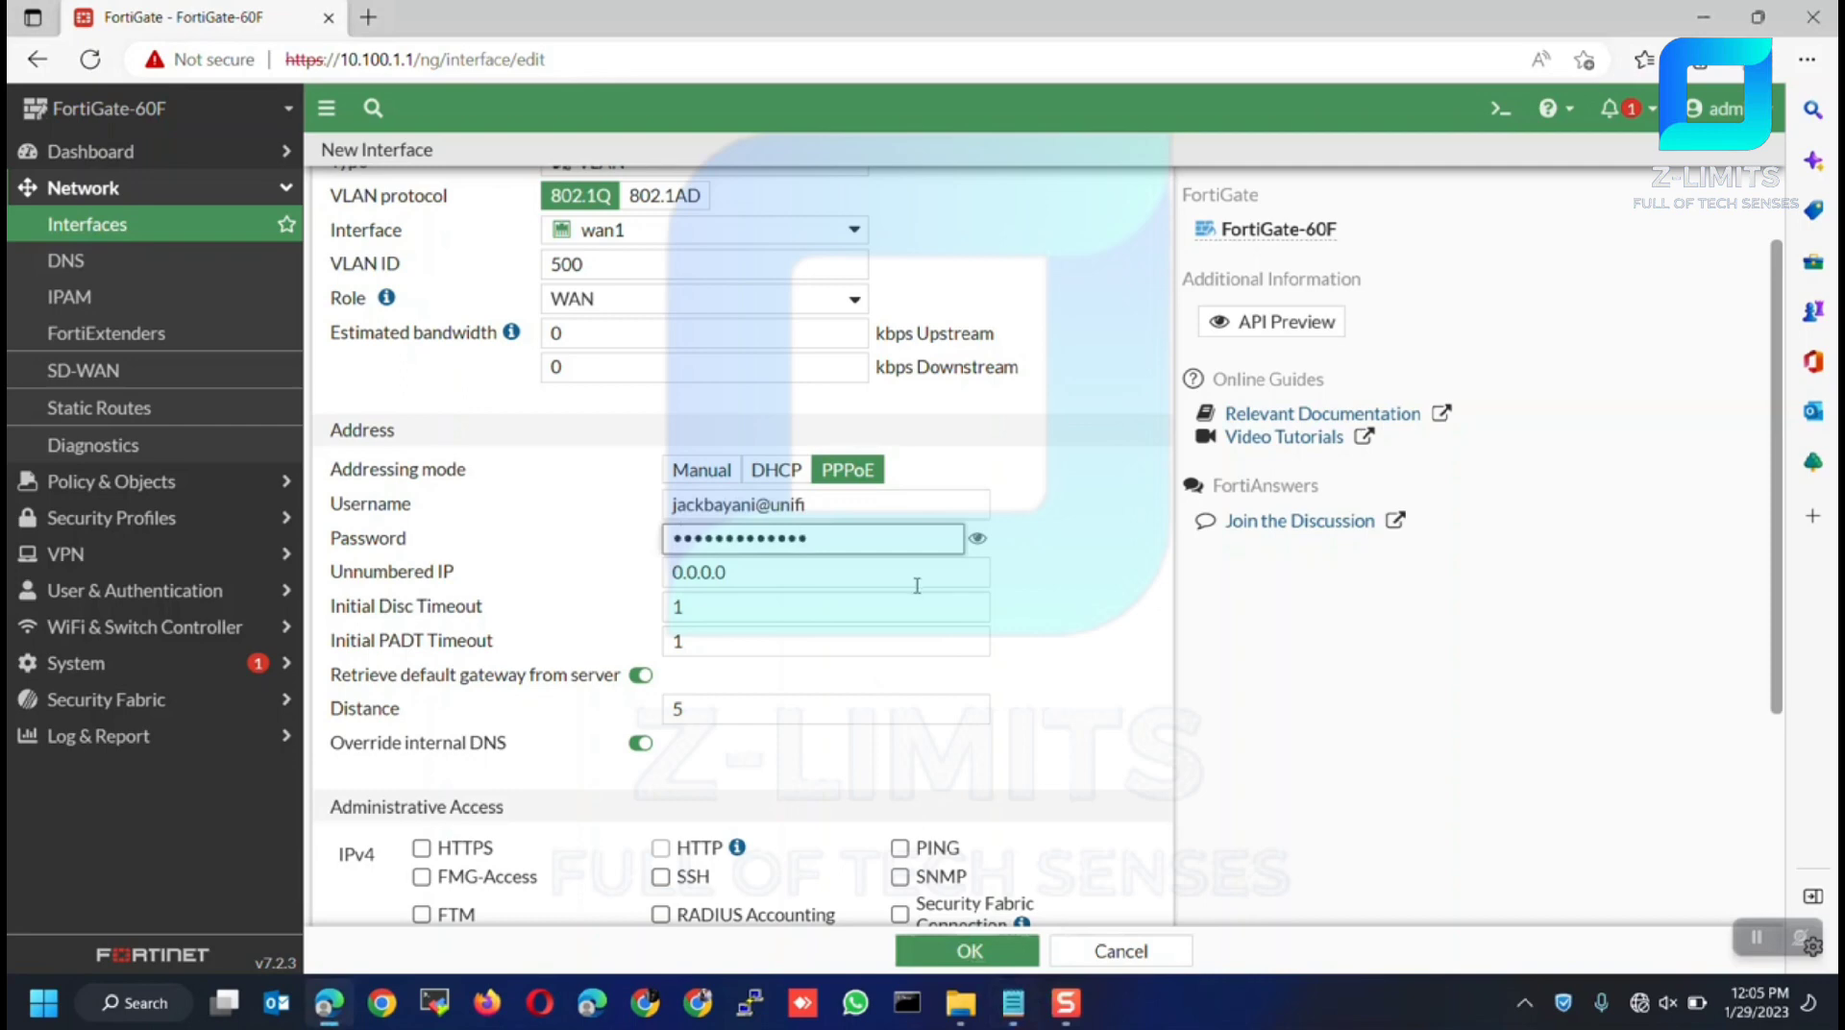
pyautogui.click(1049, 581)
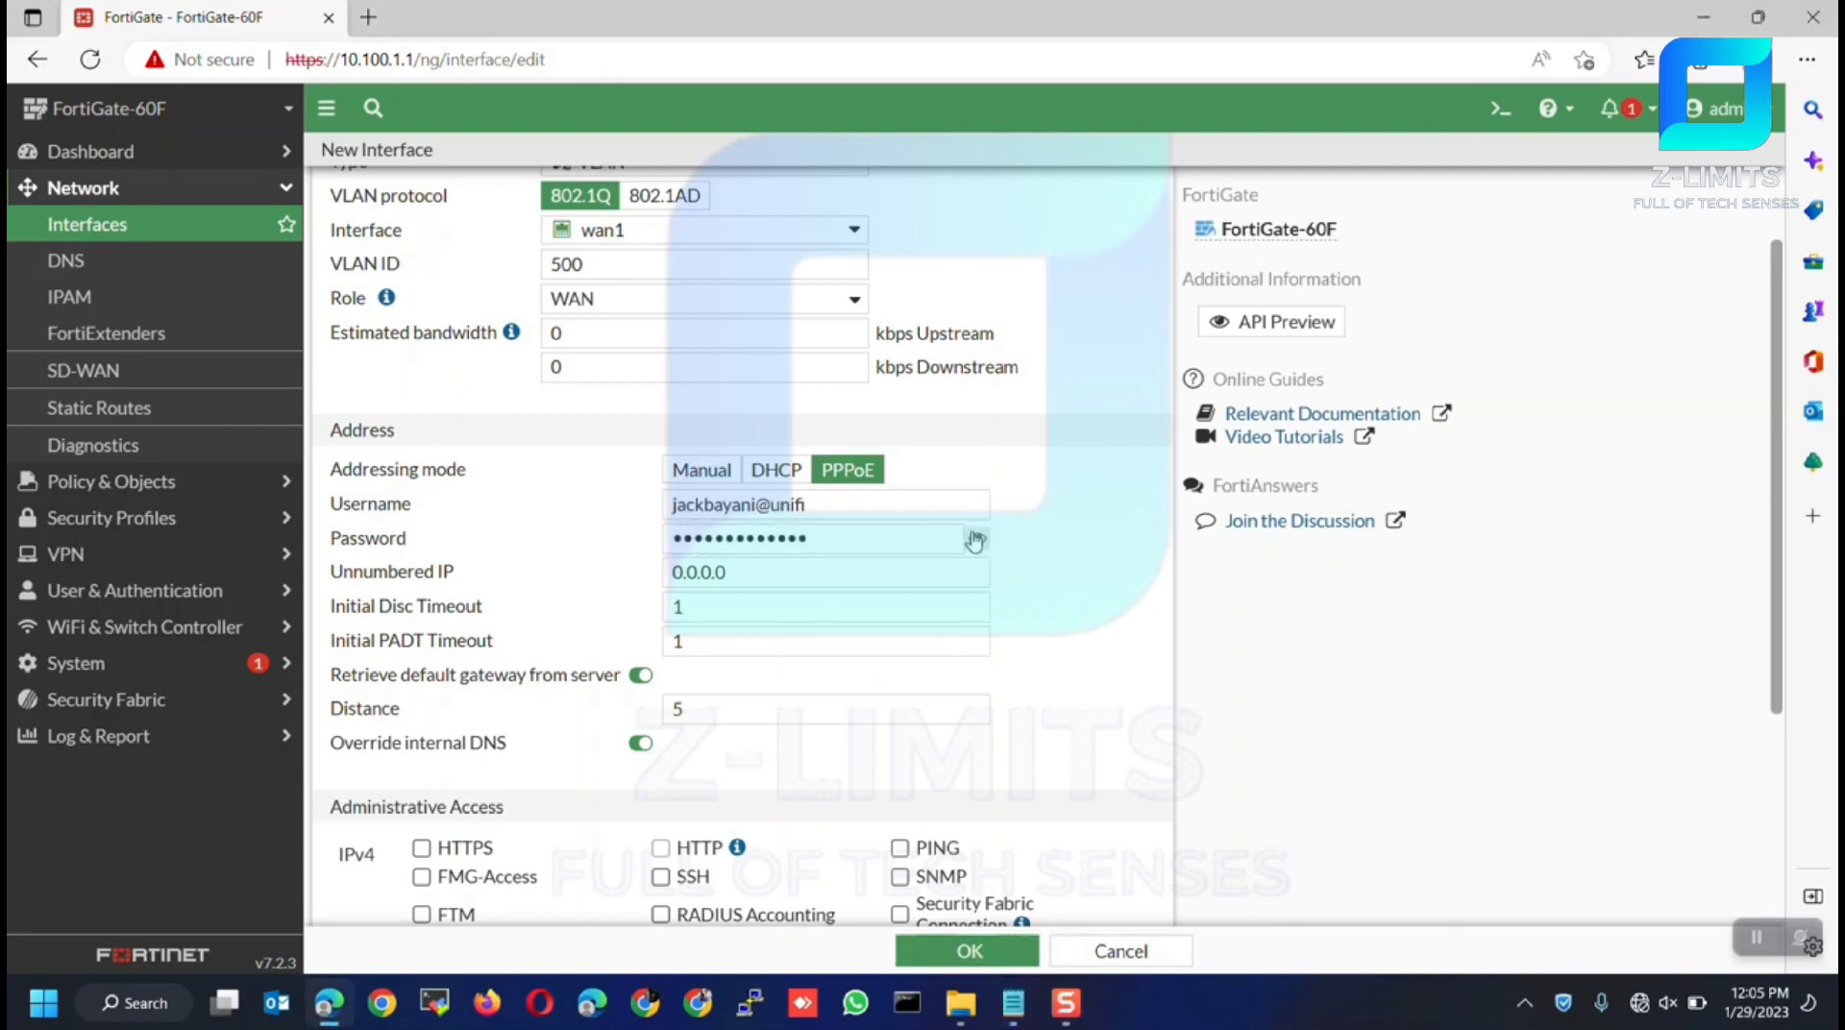
pyautogui.scroll(-3, 971, 641)
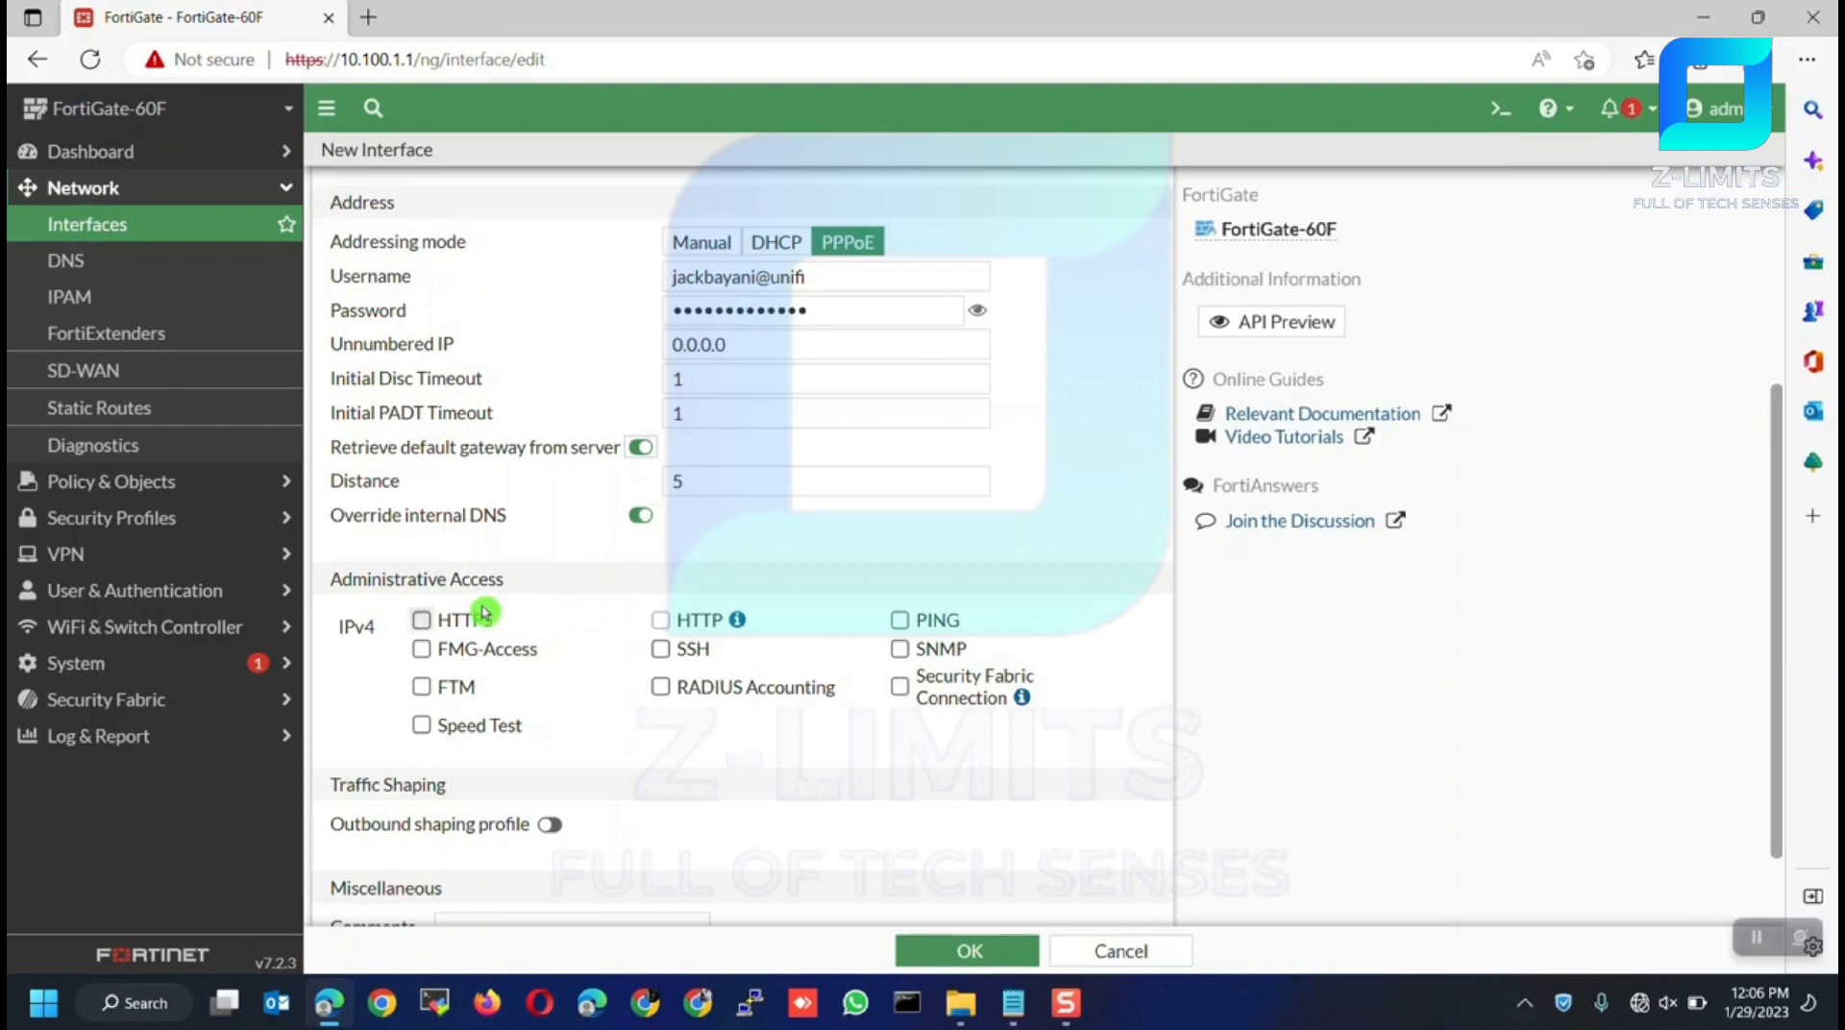
# Enable HTTPS and PING administrative access, leave HTTP off, and save the MY-ISP interface
pyautogui.scroll(-1, 490, 601)
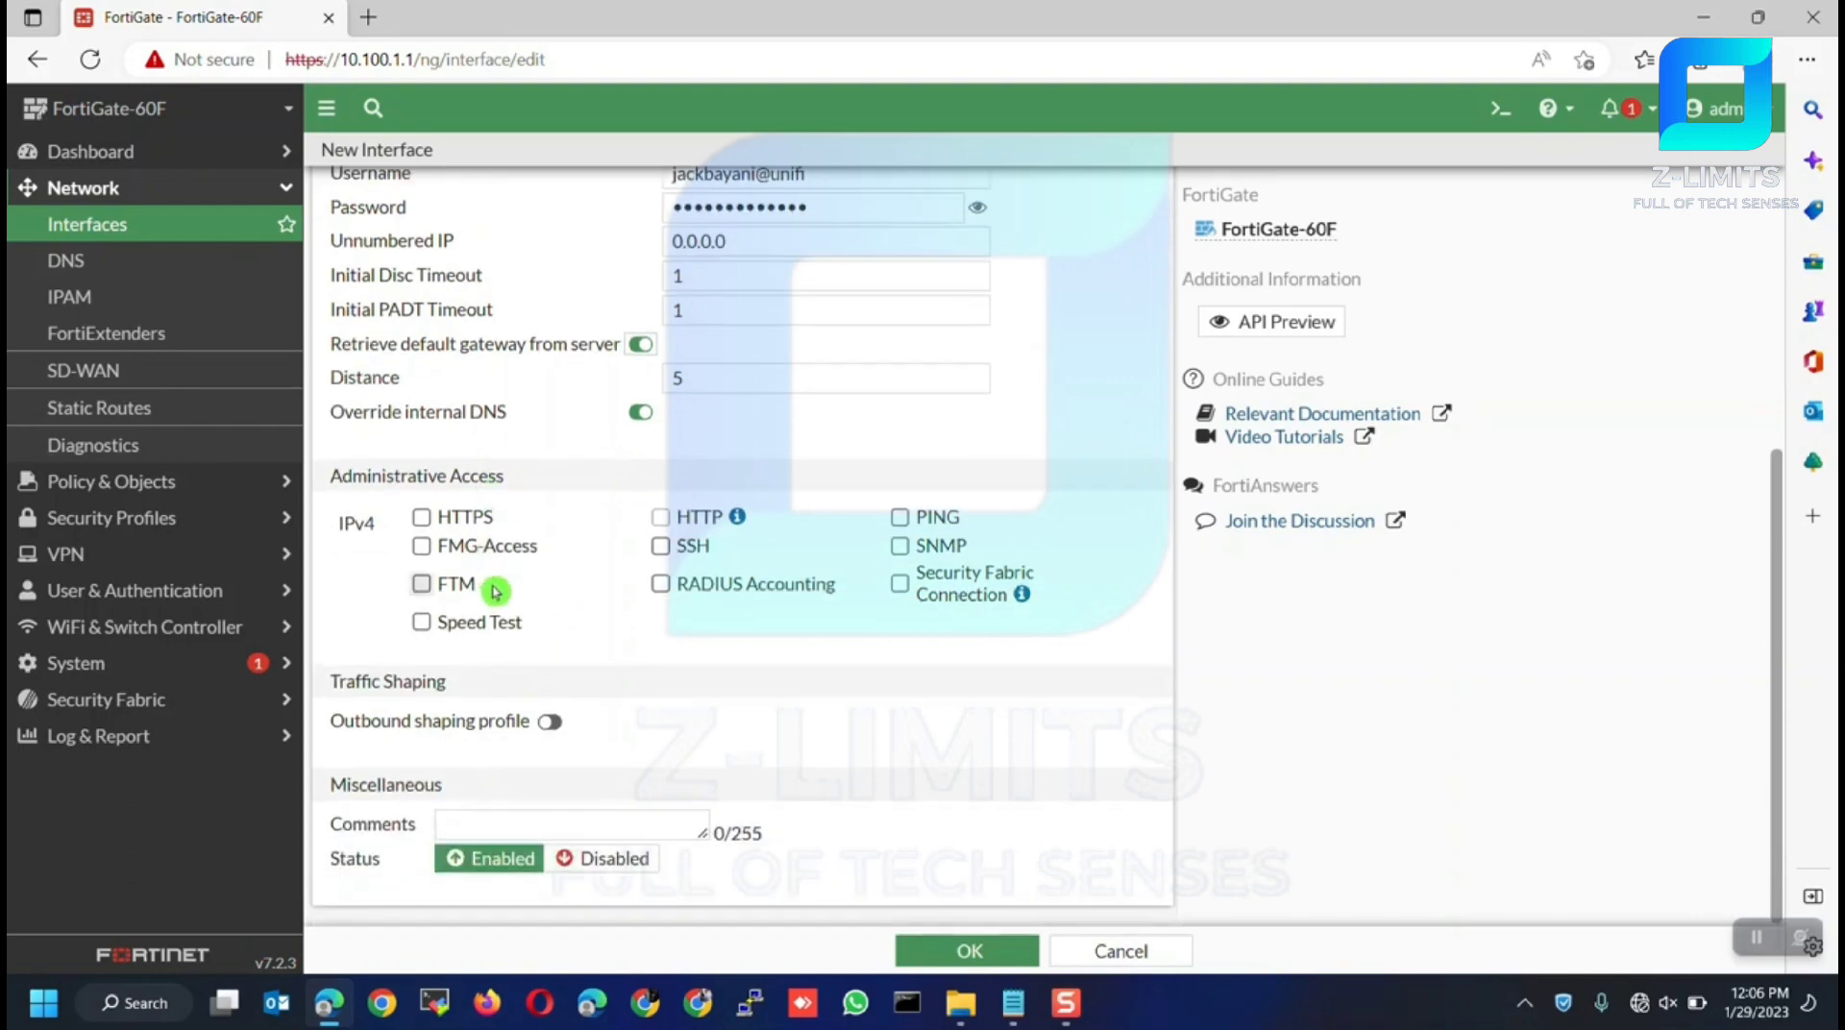
pyautogui.click(421, 518)
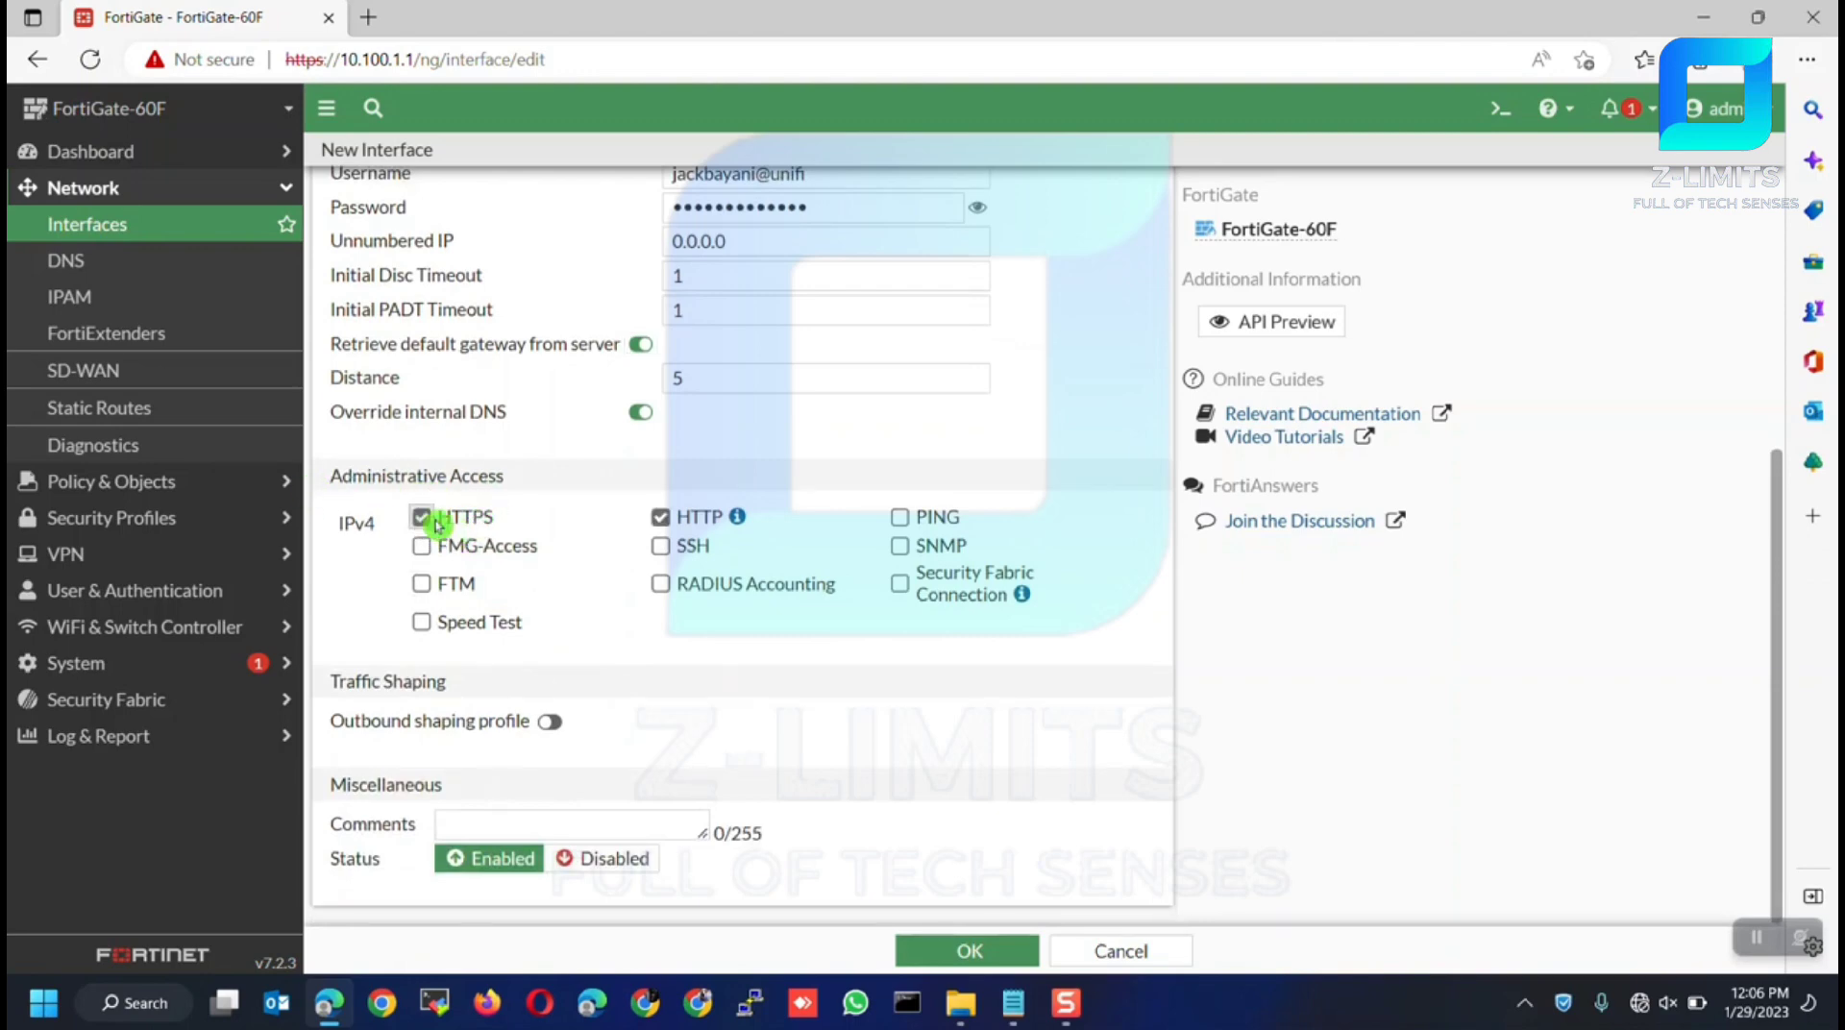
pyautogui.click(661, 518)
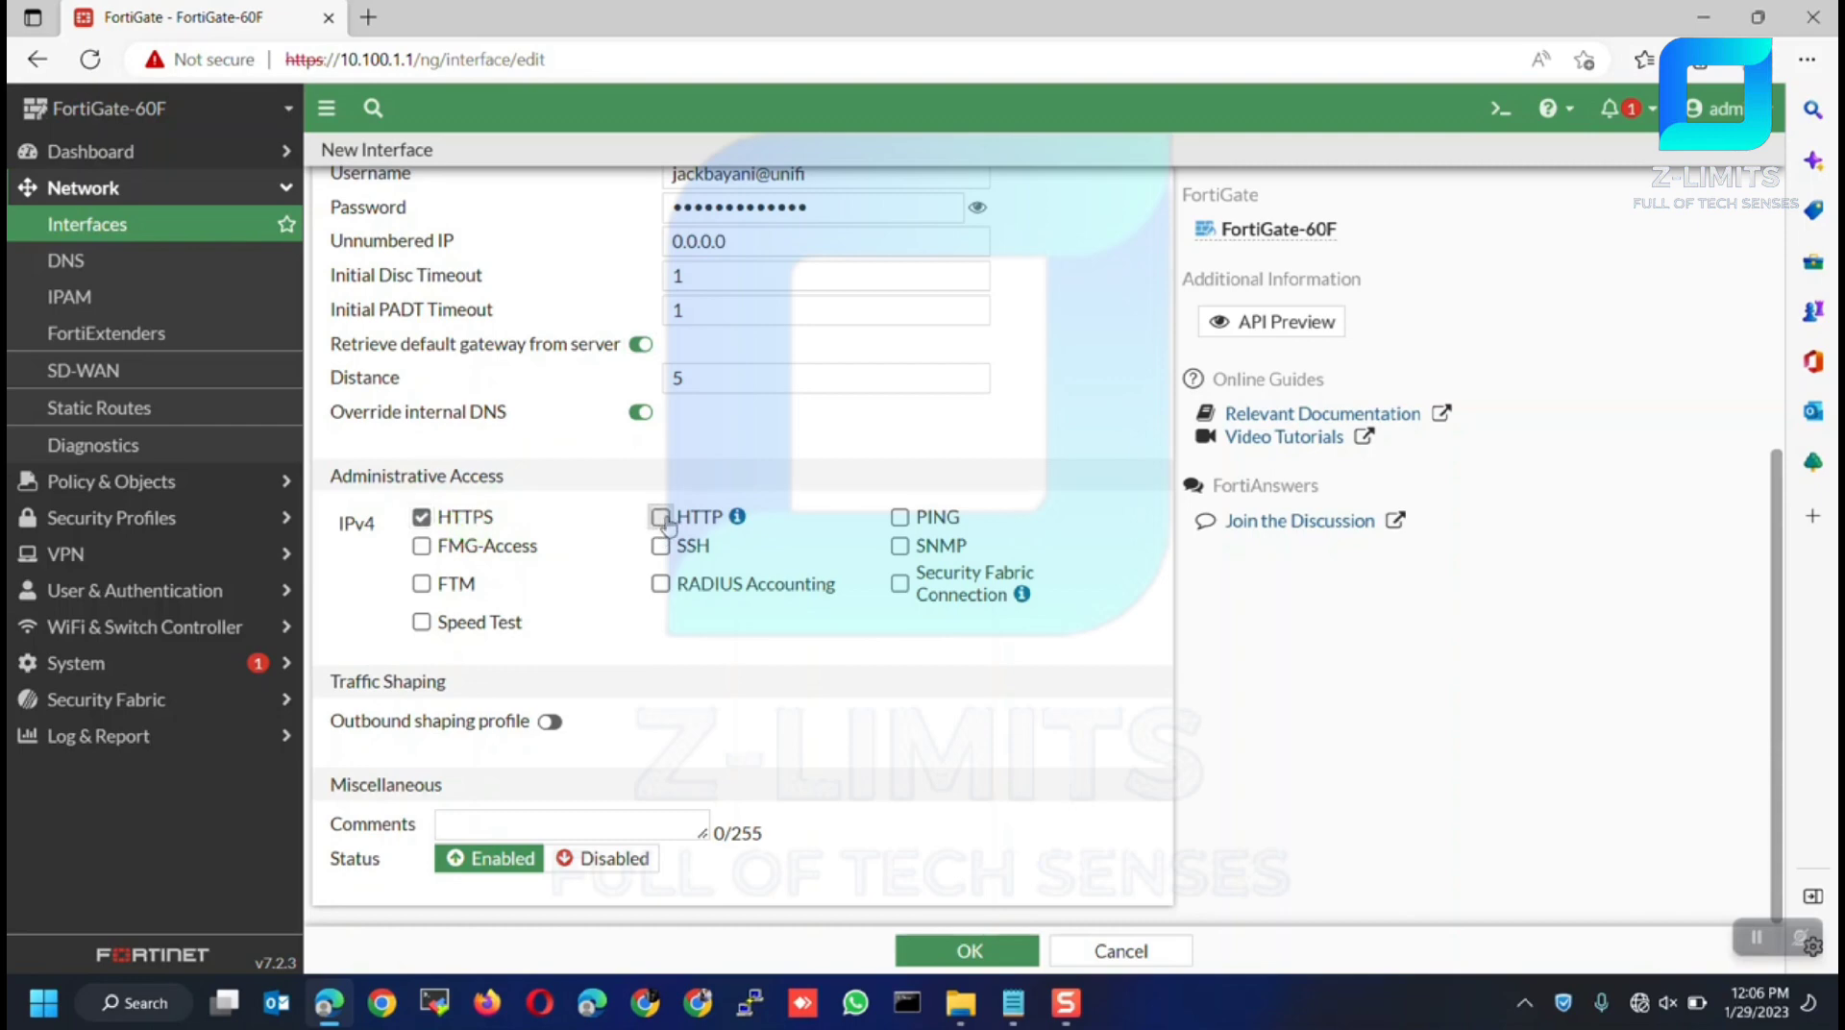
pyautogui.click(900, 519)
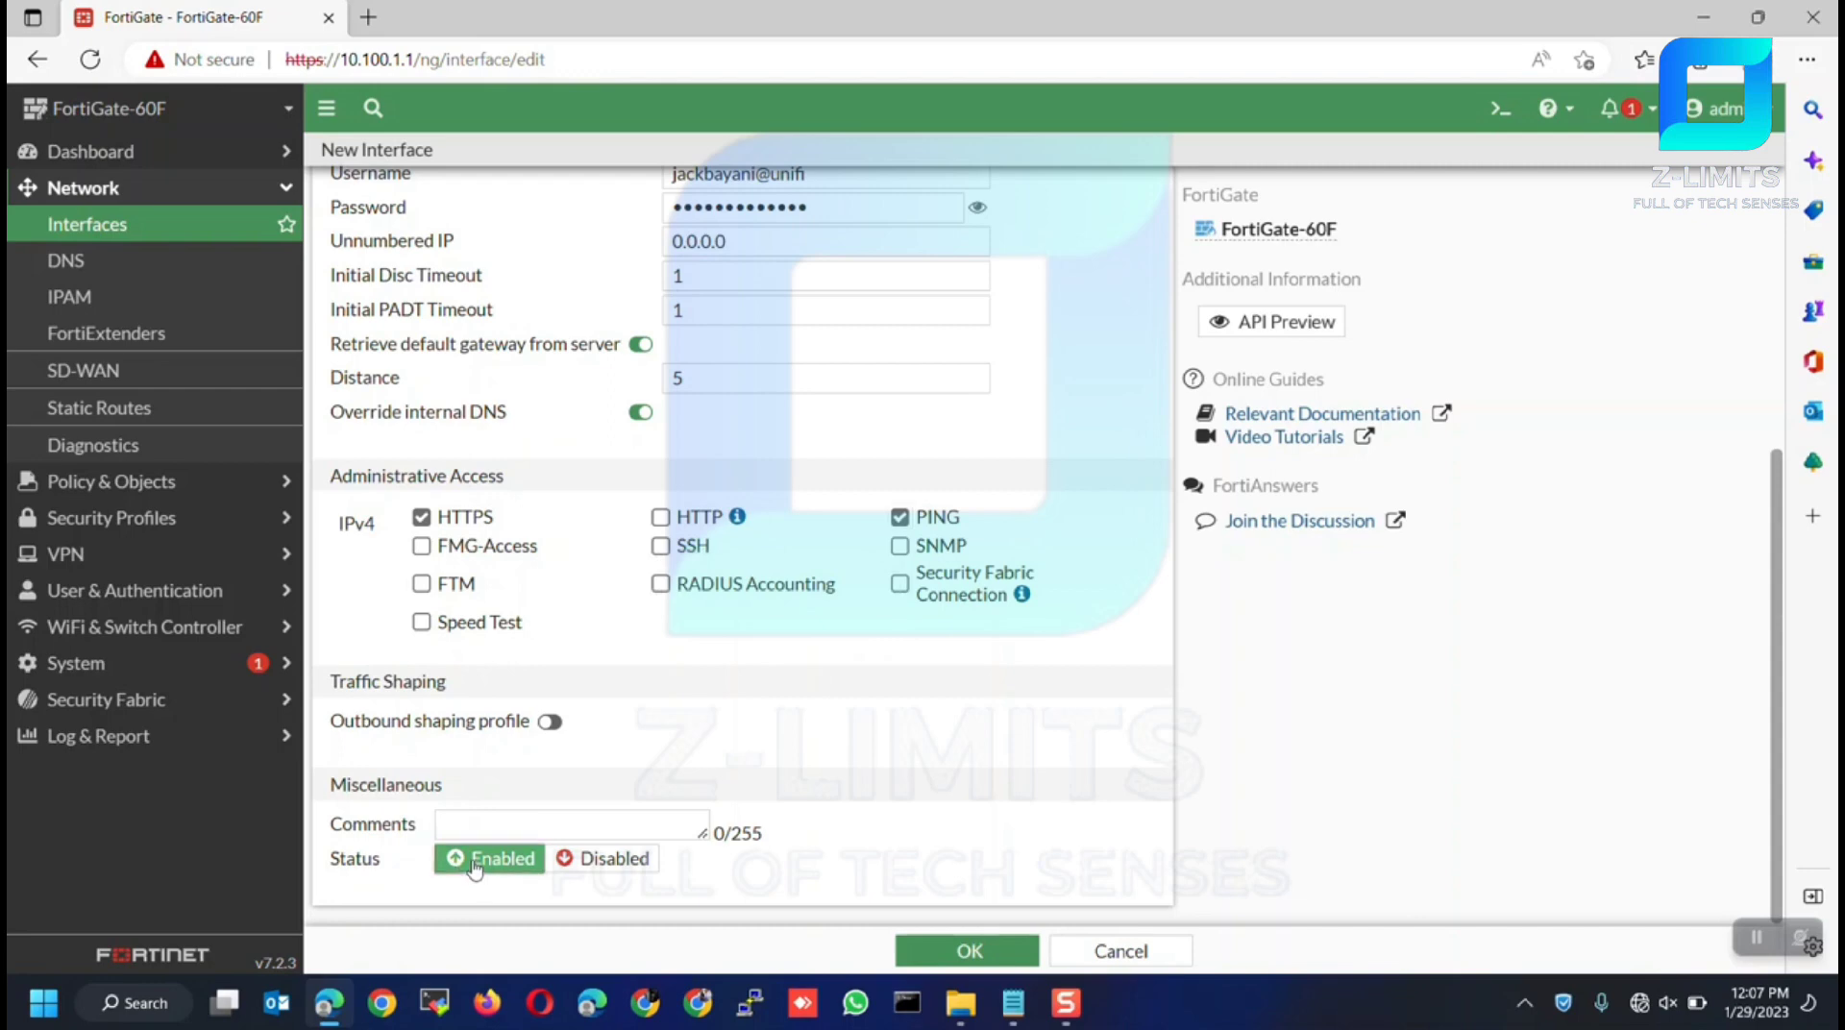
pyautogui.click(965, 951)
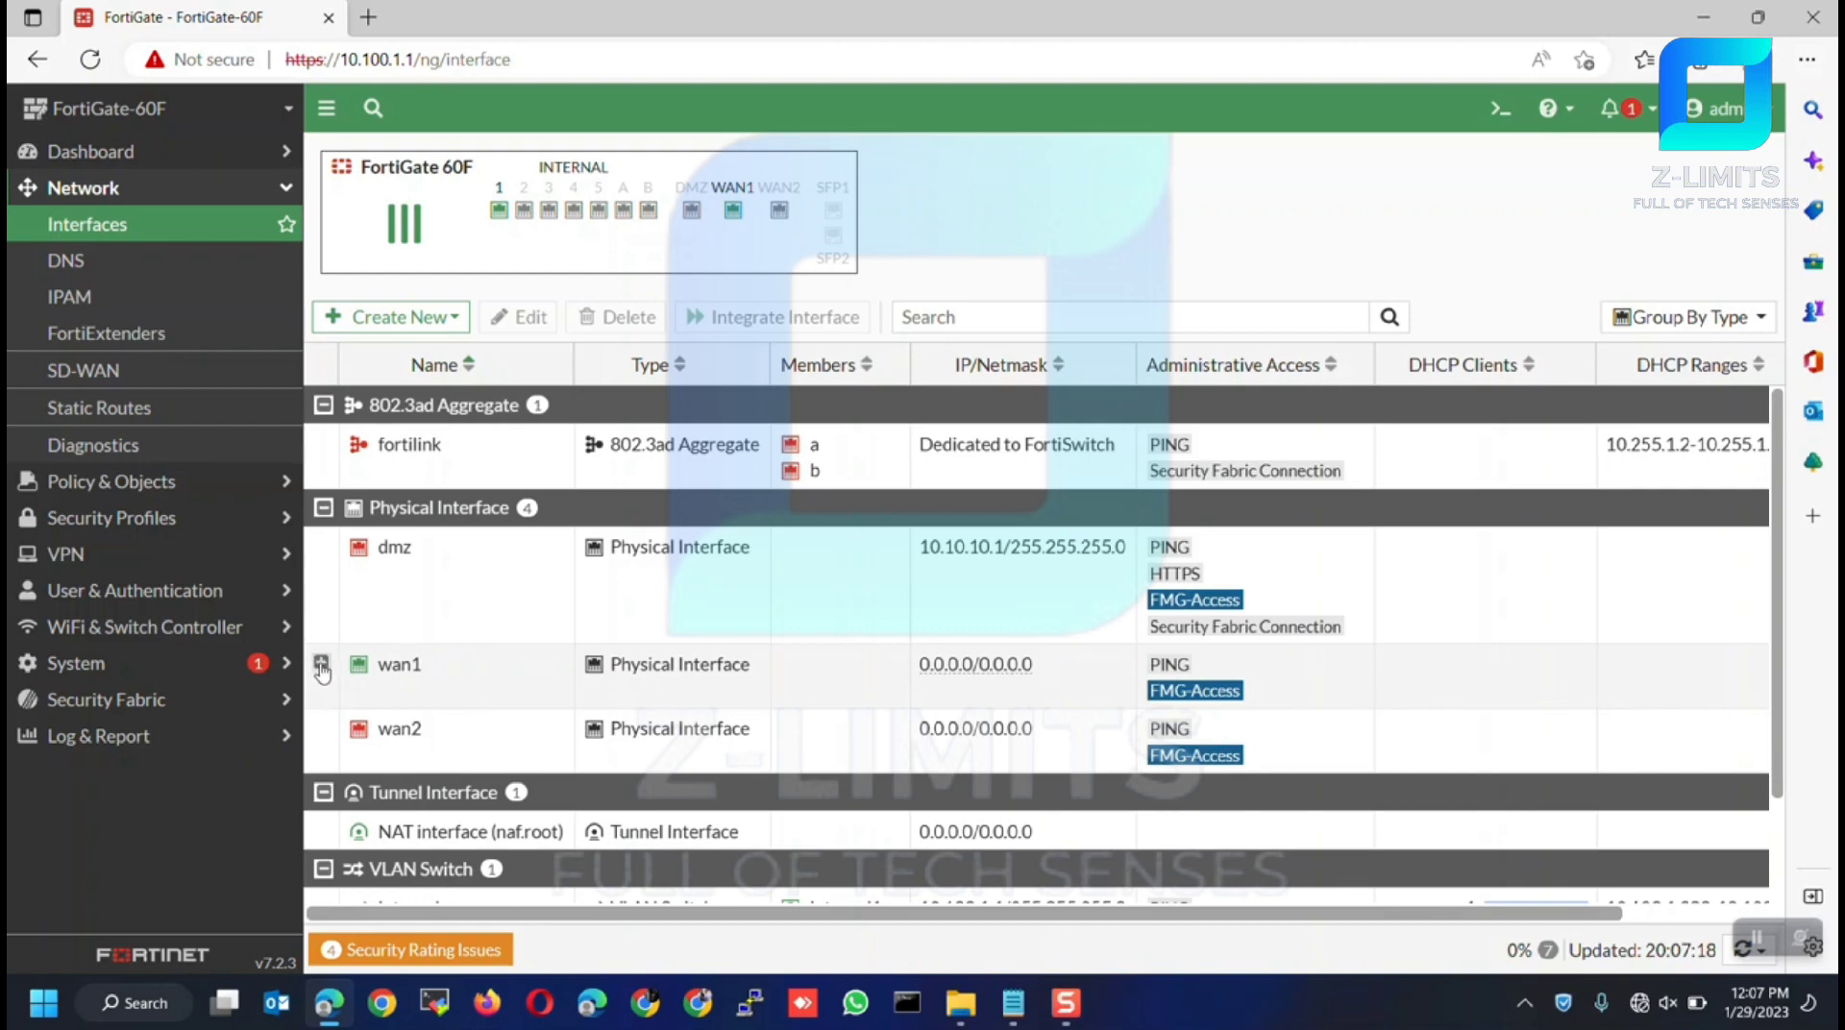
# Expand wan1 and open WAN (MY-ISP) to view its PPPoE status and obtained address
pyautogui.click(322, 665)
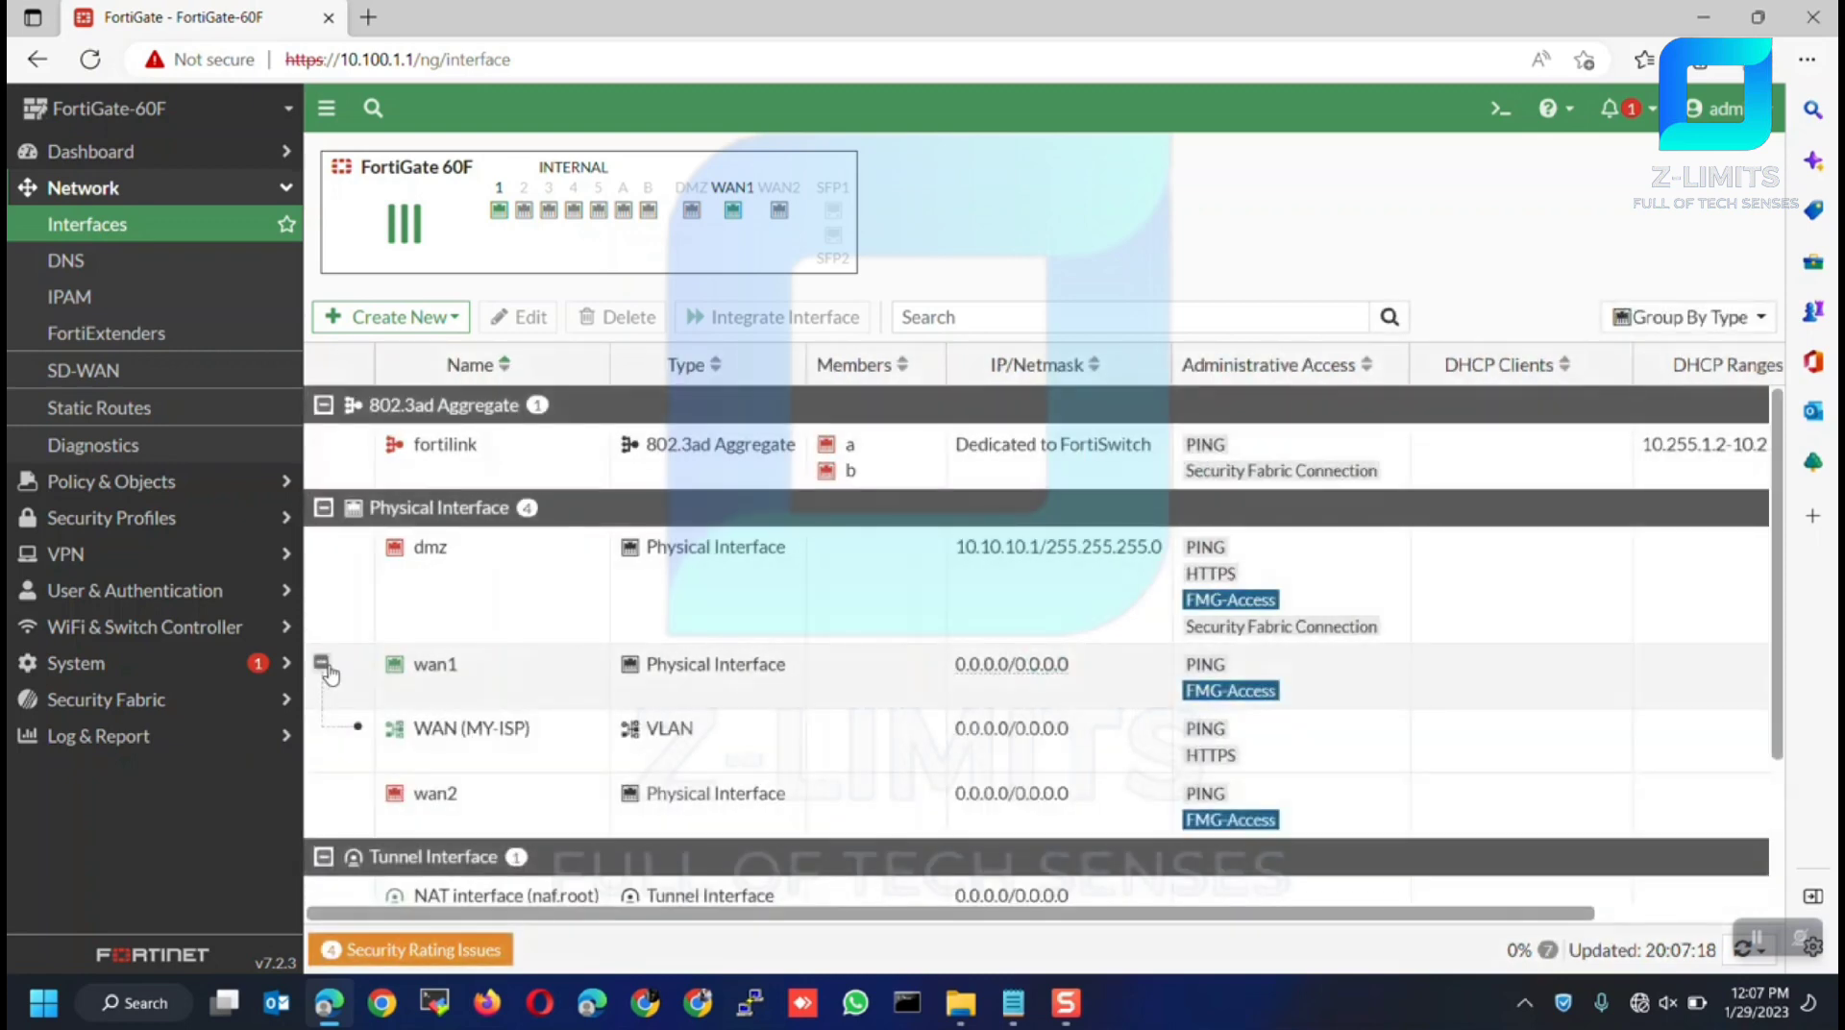
pyautogui.moveTo(427, 739)
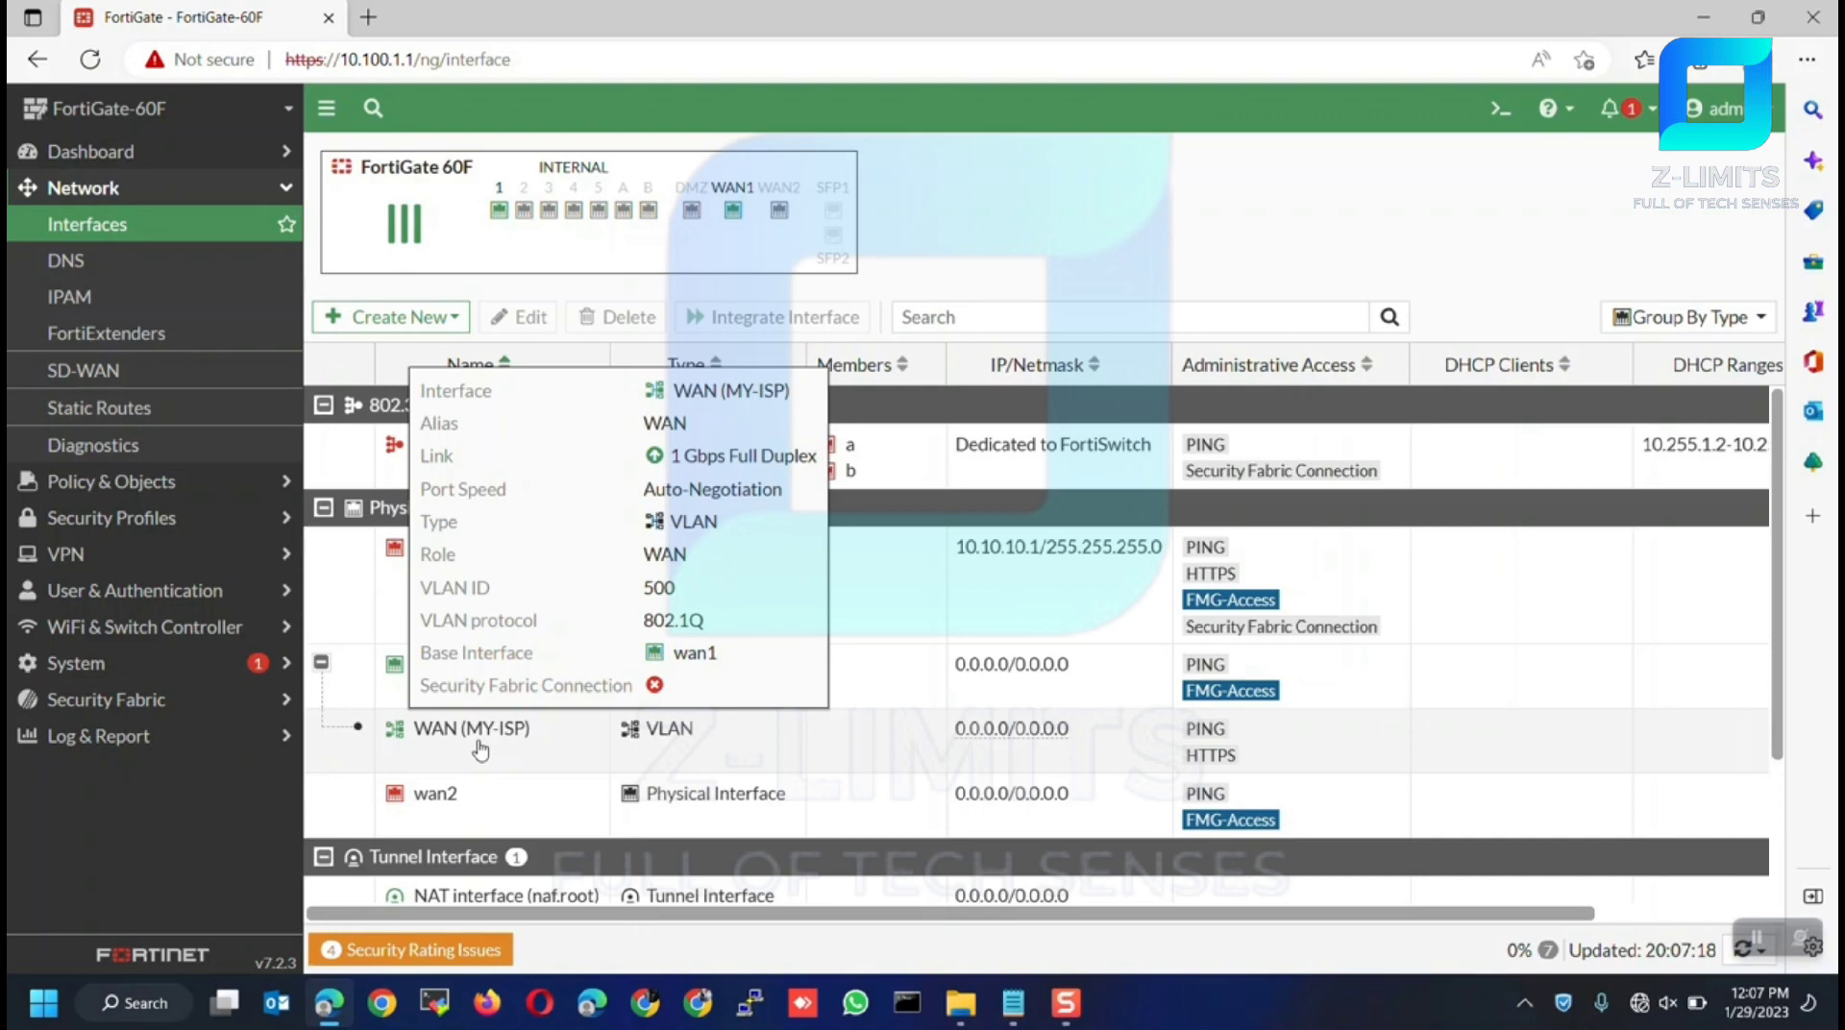
pyautogui.click(539, 749)
pyautogui.doubleClick(544, 749)
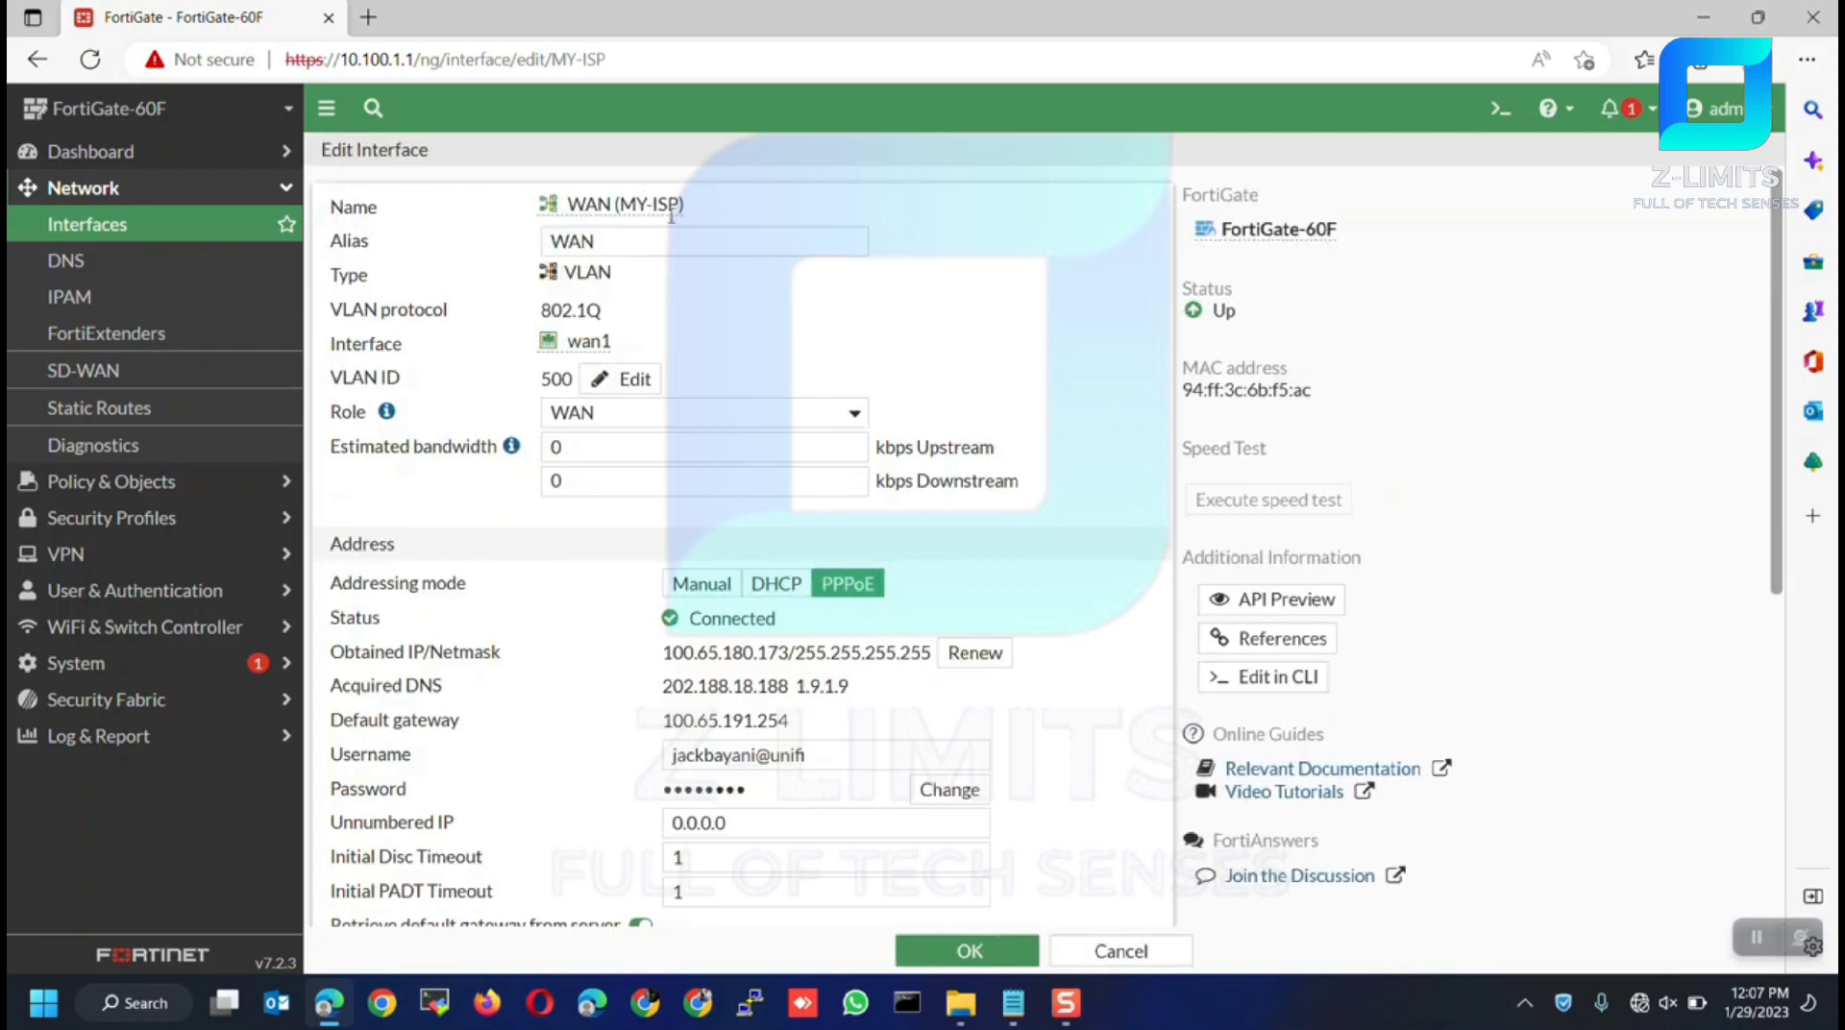
# Retry the PPPoE connection until it shows Connected, then save the MY-ISP interface
pyautogui.scroll(-2, 673, 442)
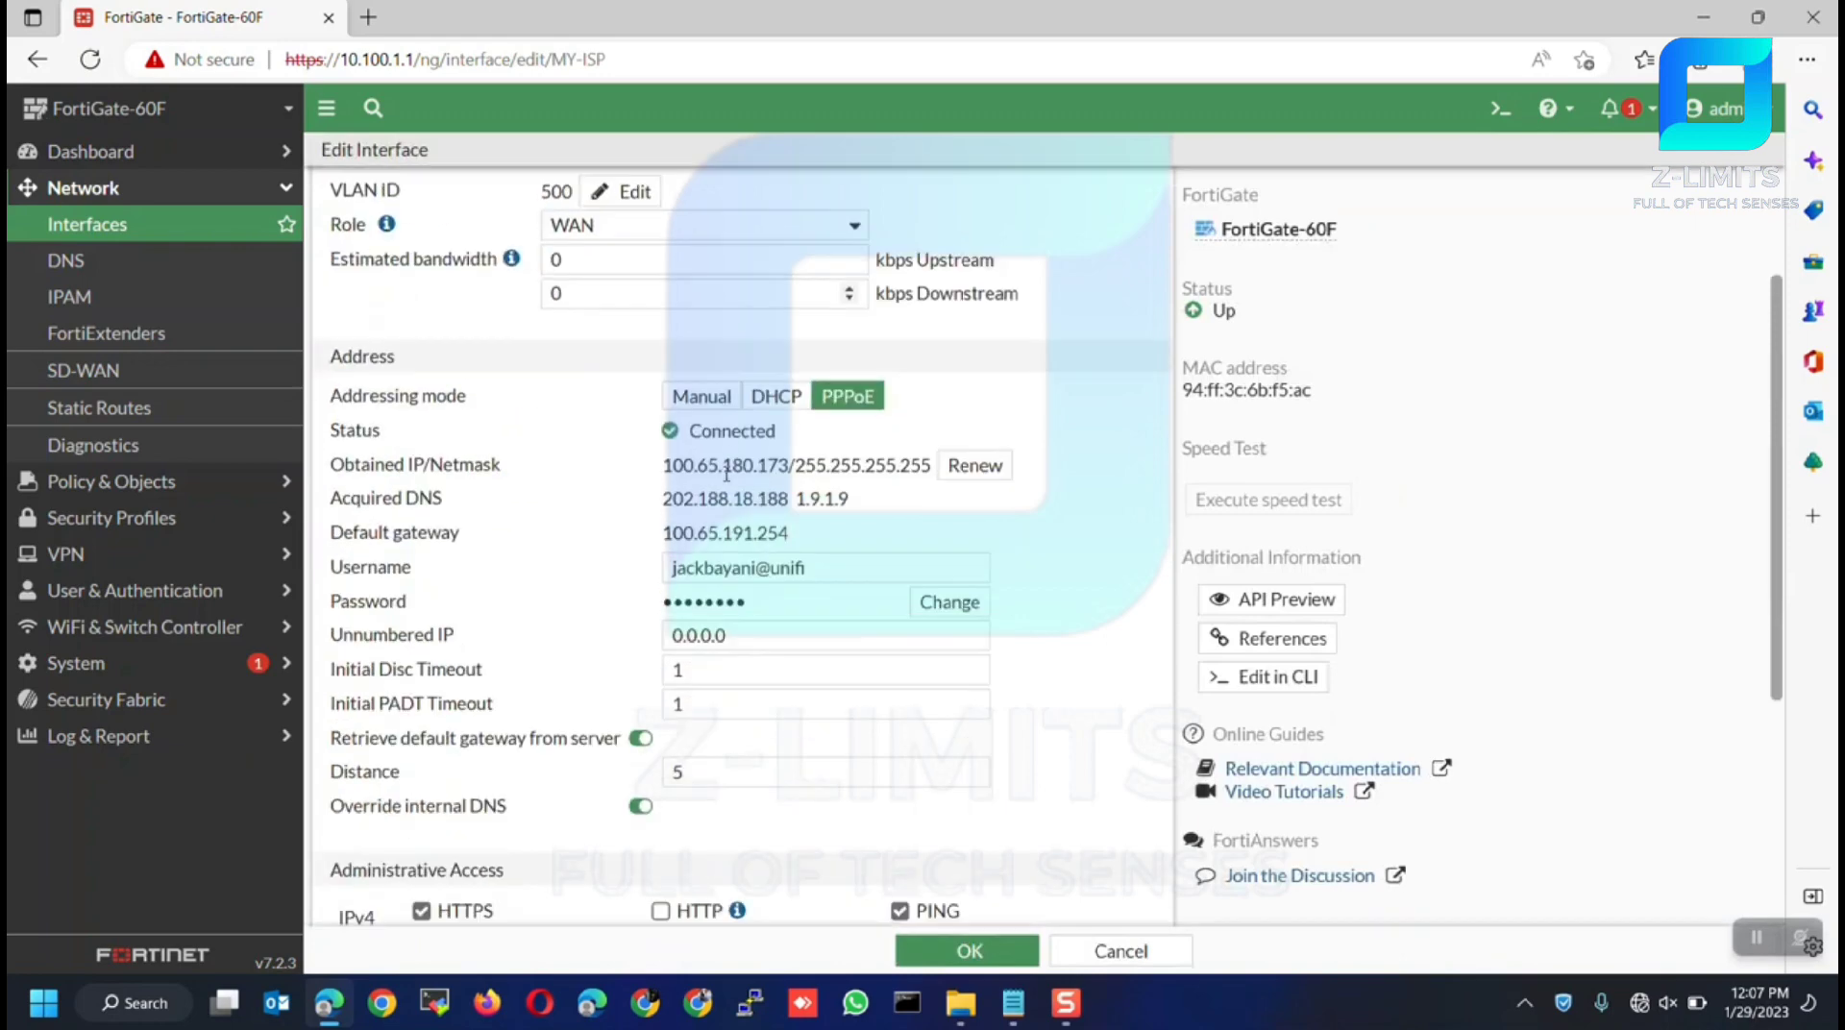
pyautogui.scroll(-1, 725, 471)
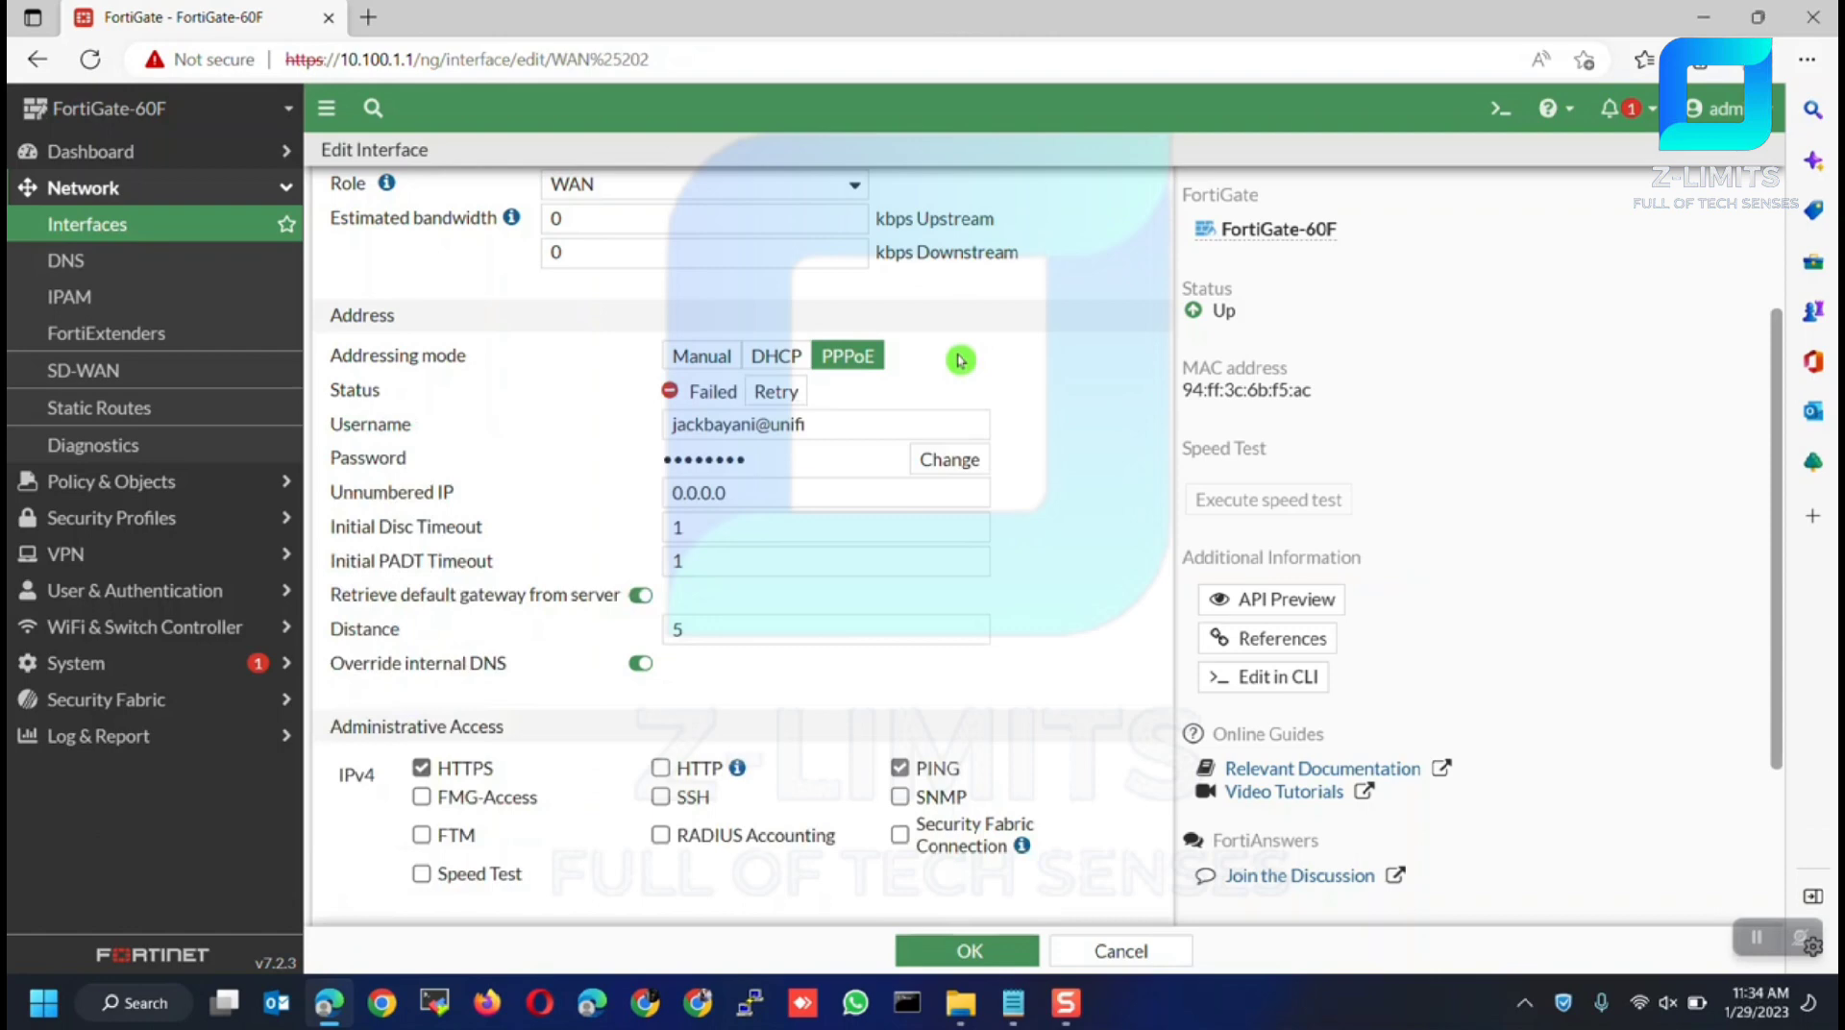
pyautogui.click(776, 394)
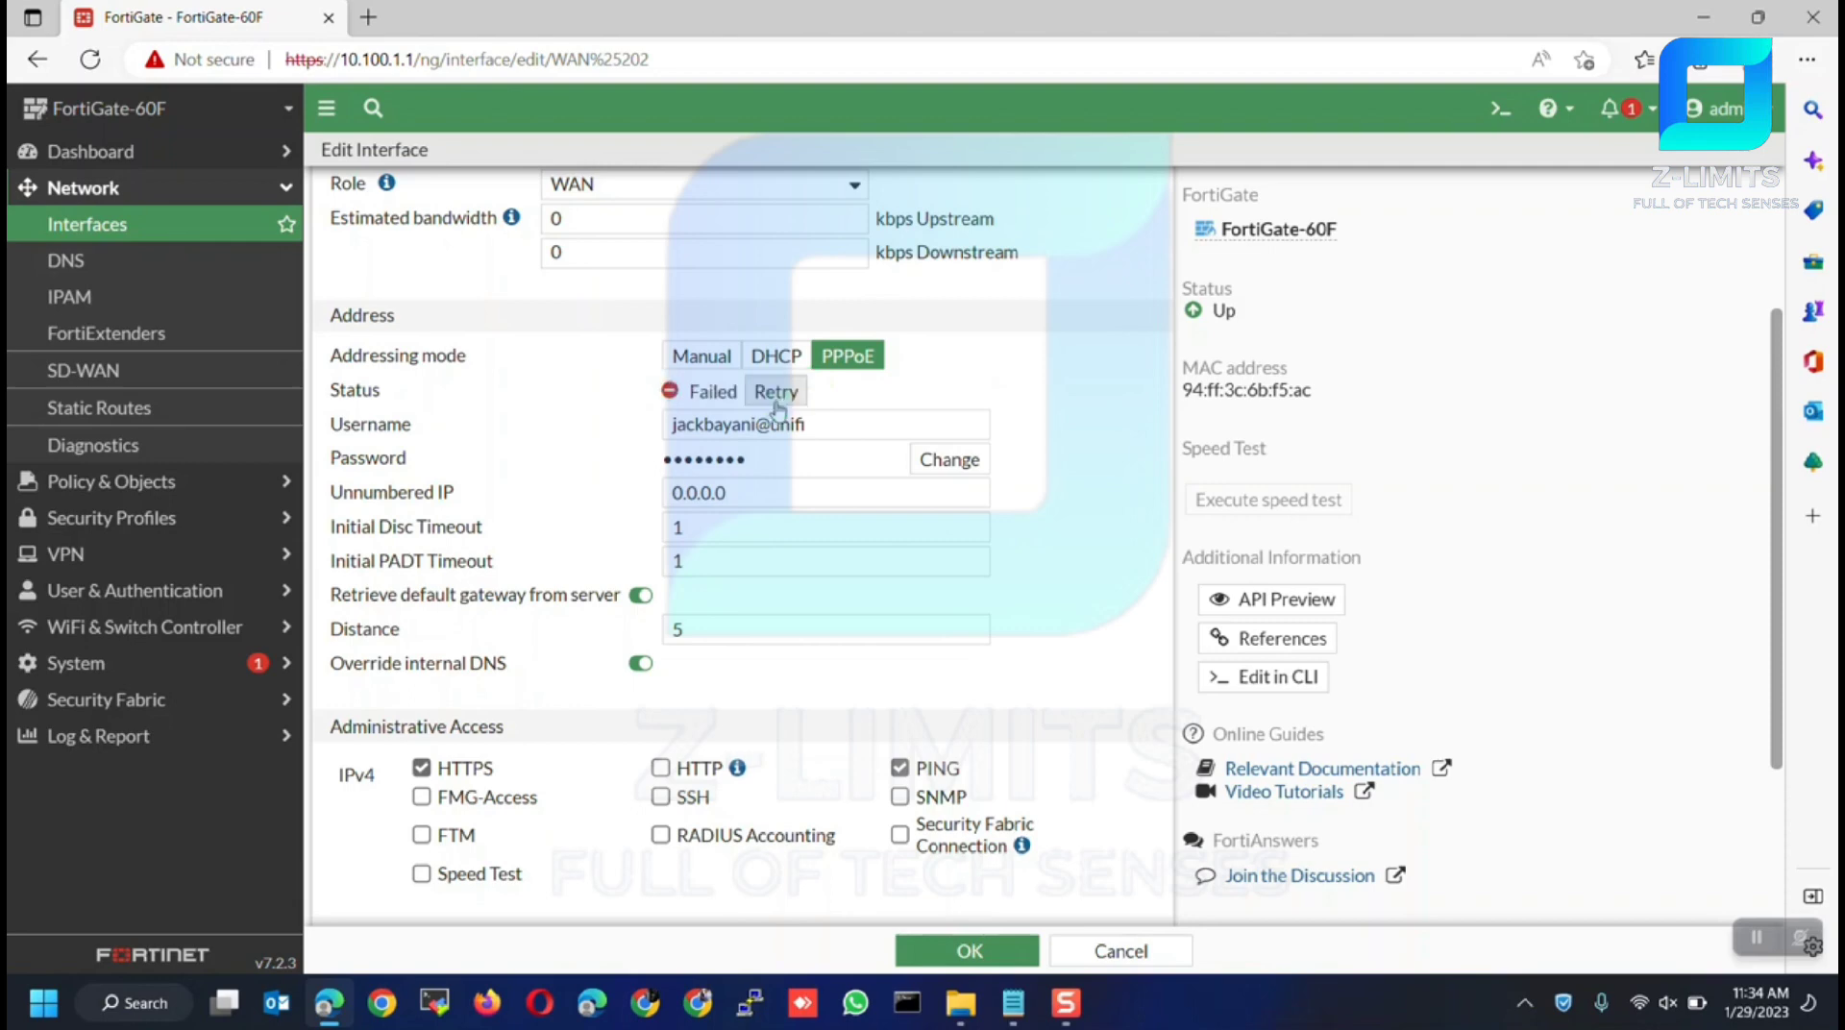
pyautogui.click(775, 394)
pyautogui.click(960, 360)
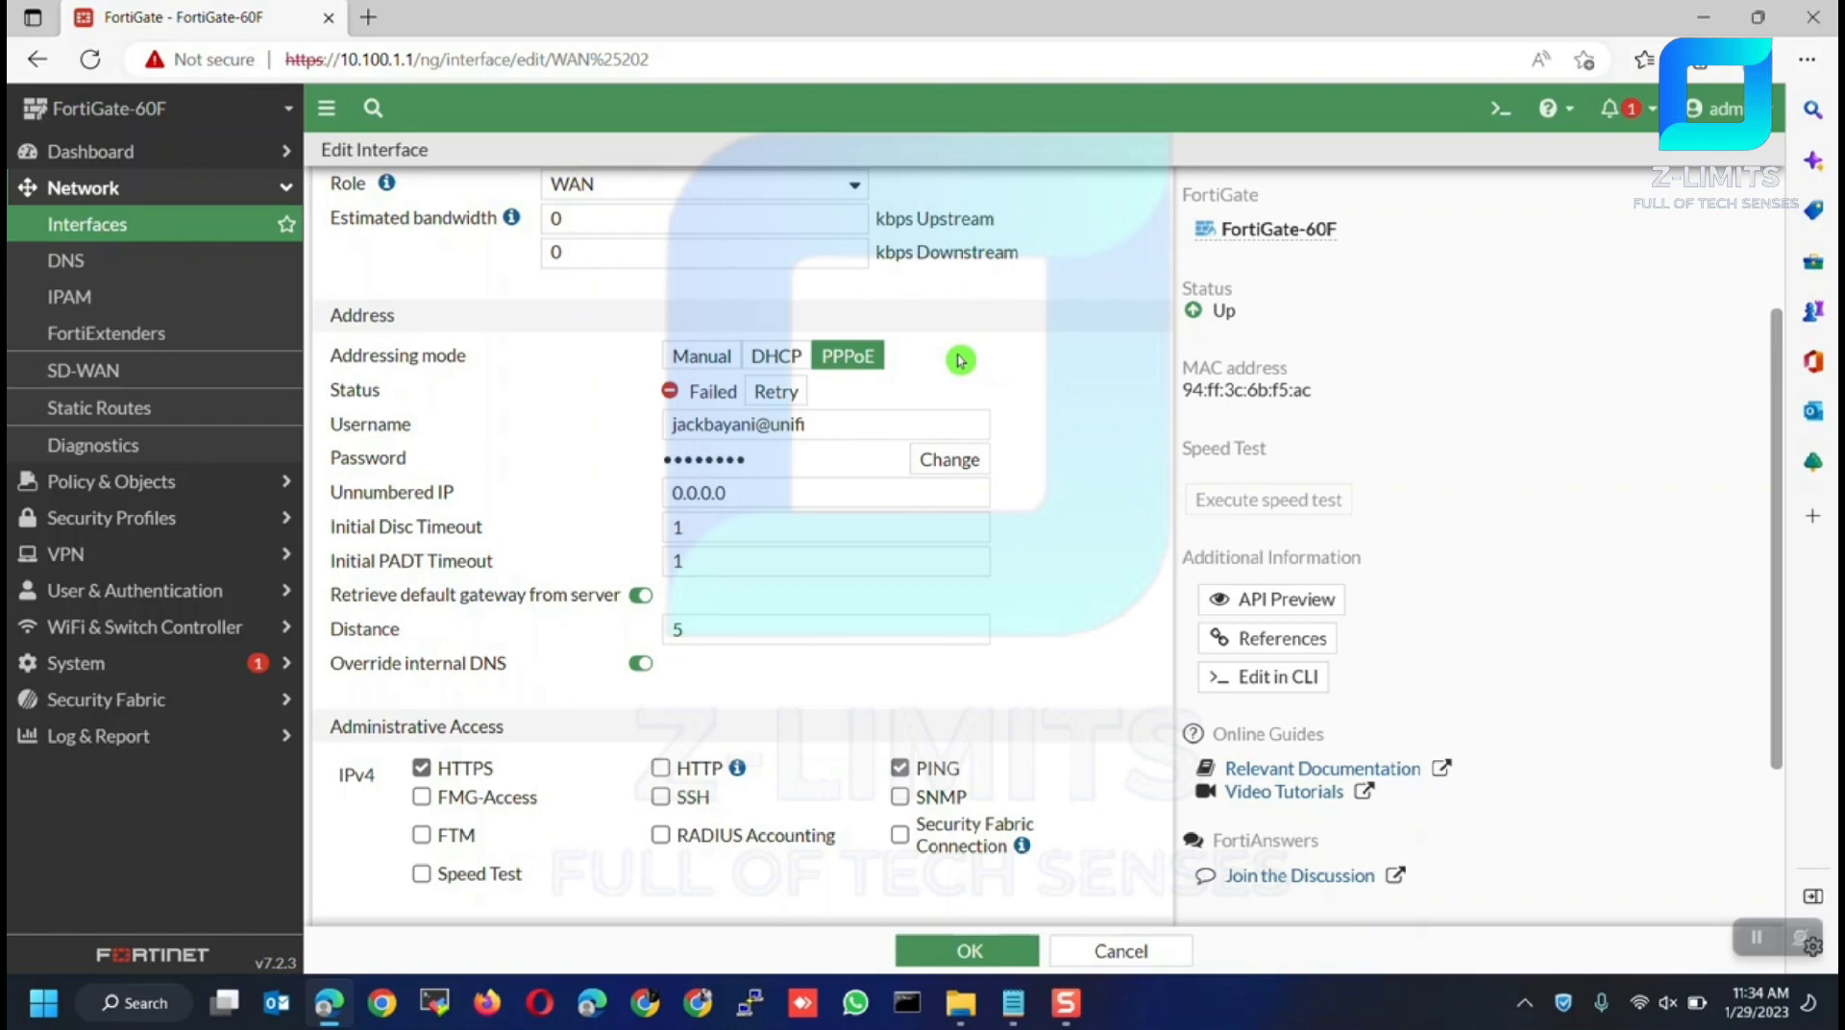
pyautogui.click(775, 391)
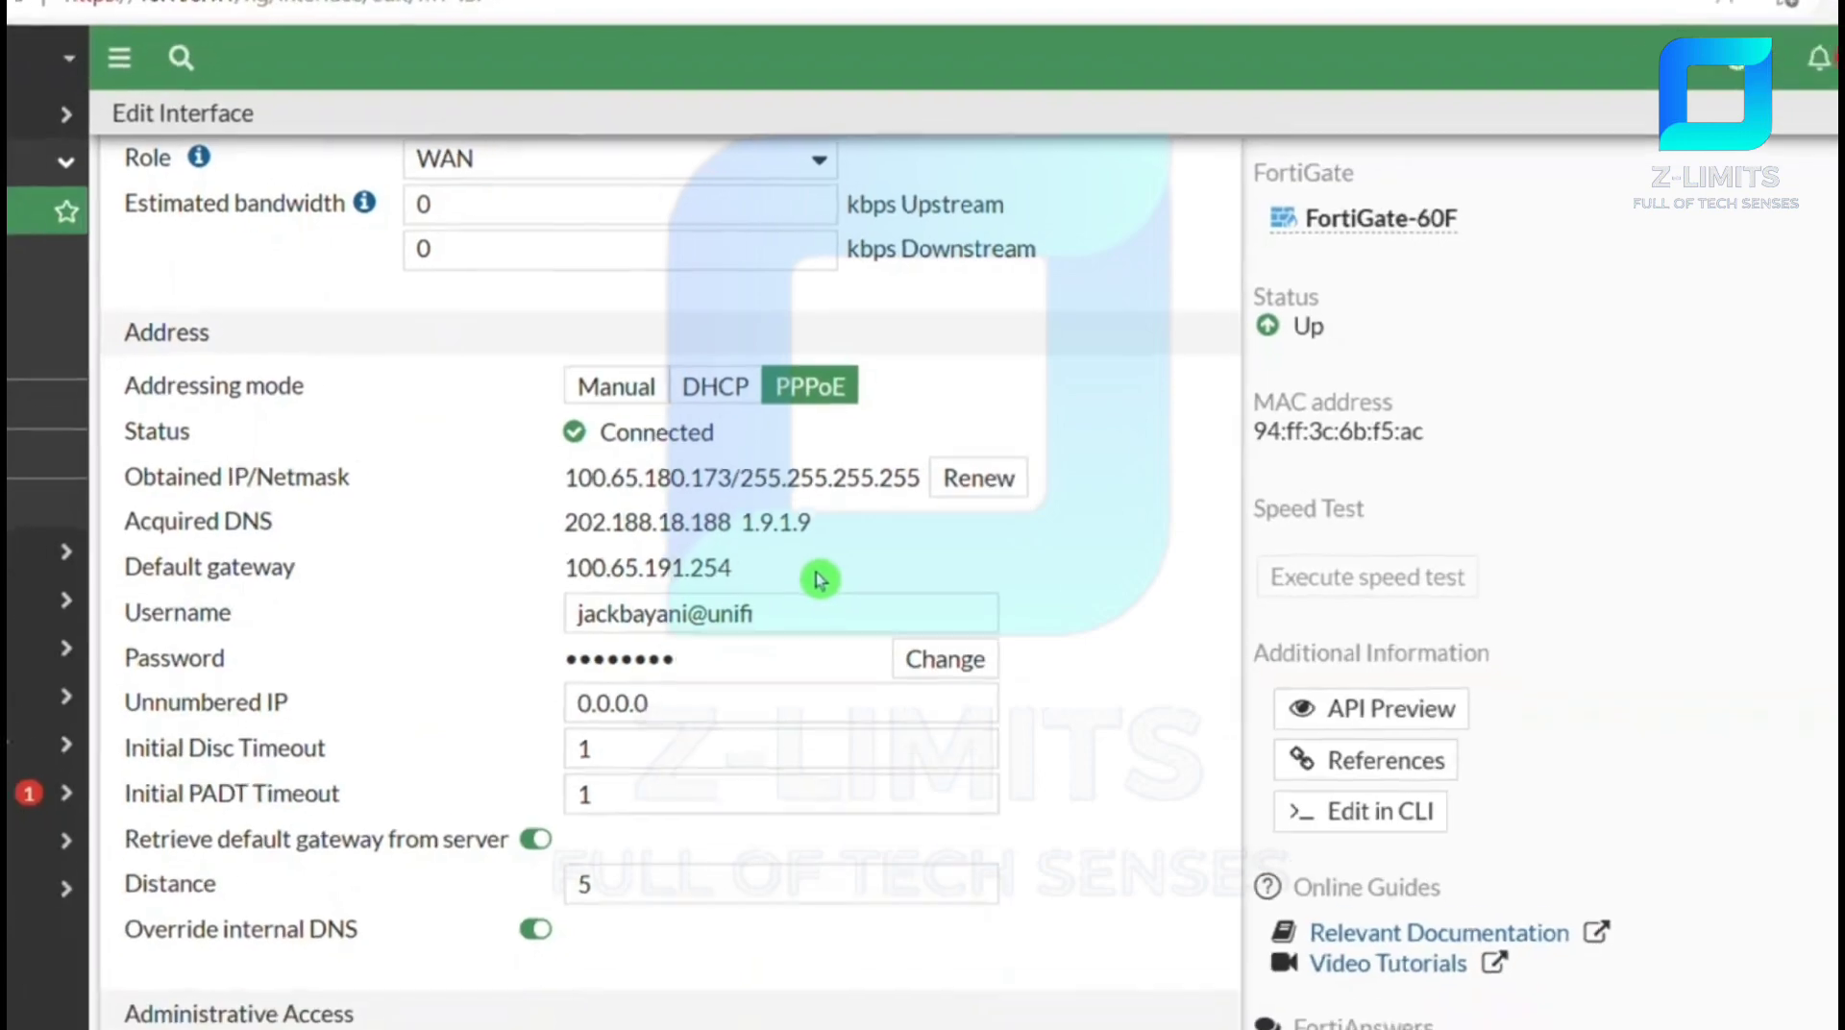
pyautogui.scroll(-4, 772, 941)
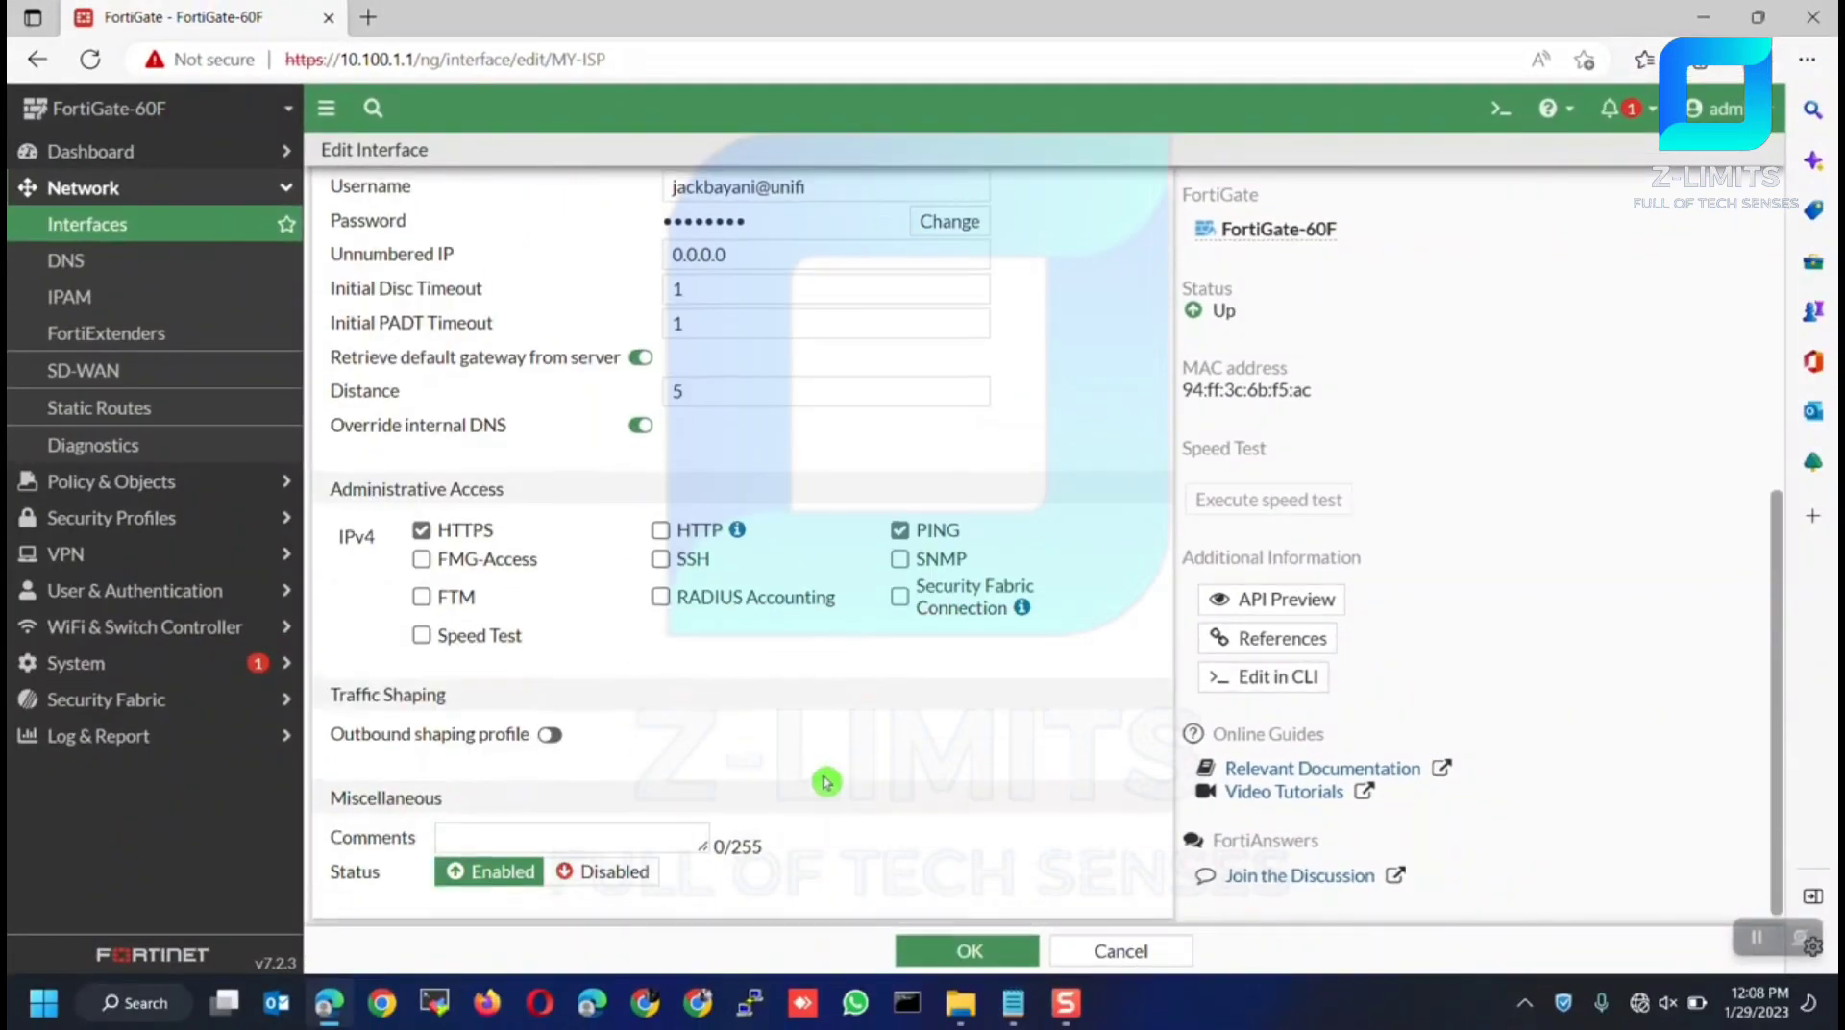
pyautogui.click(968, 950)
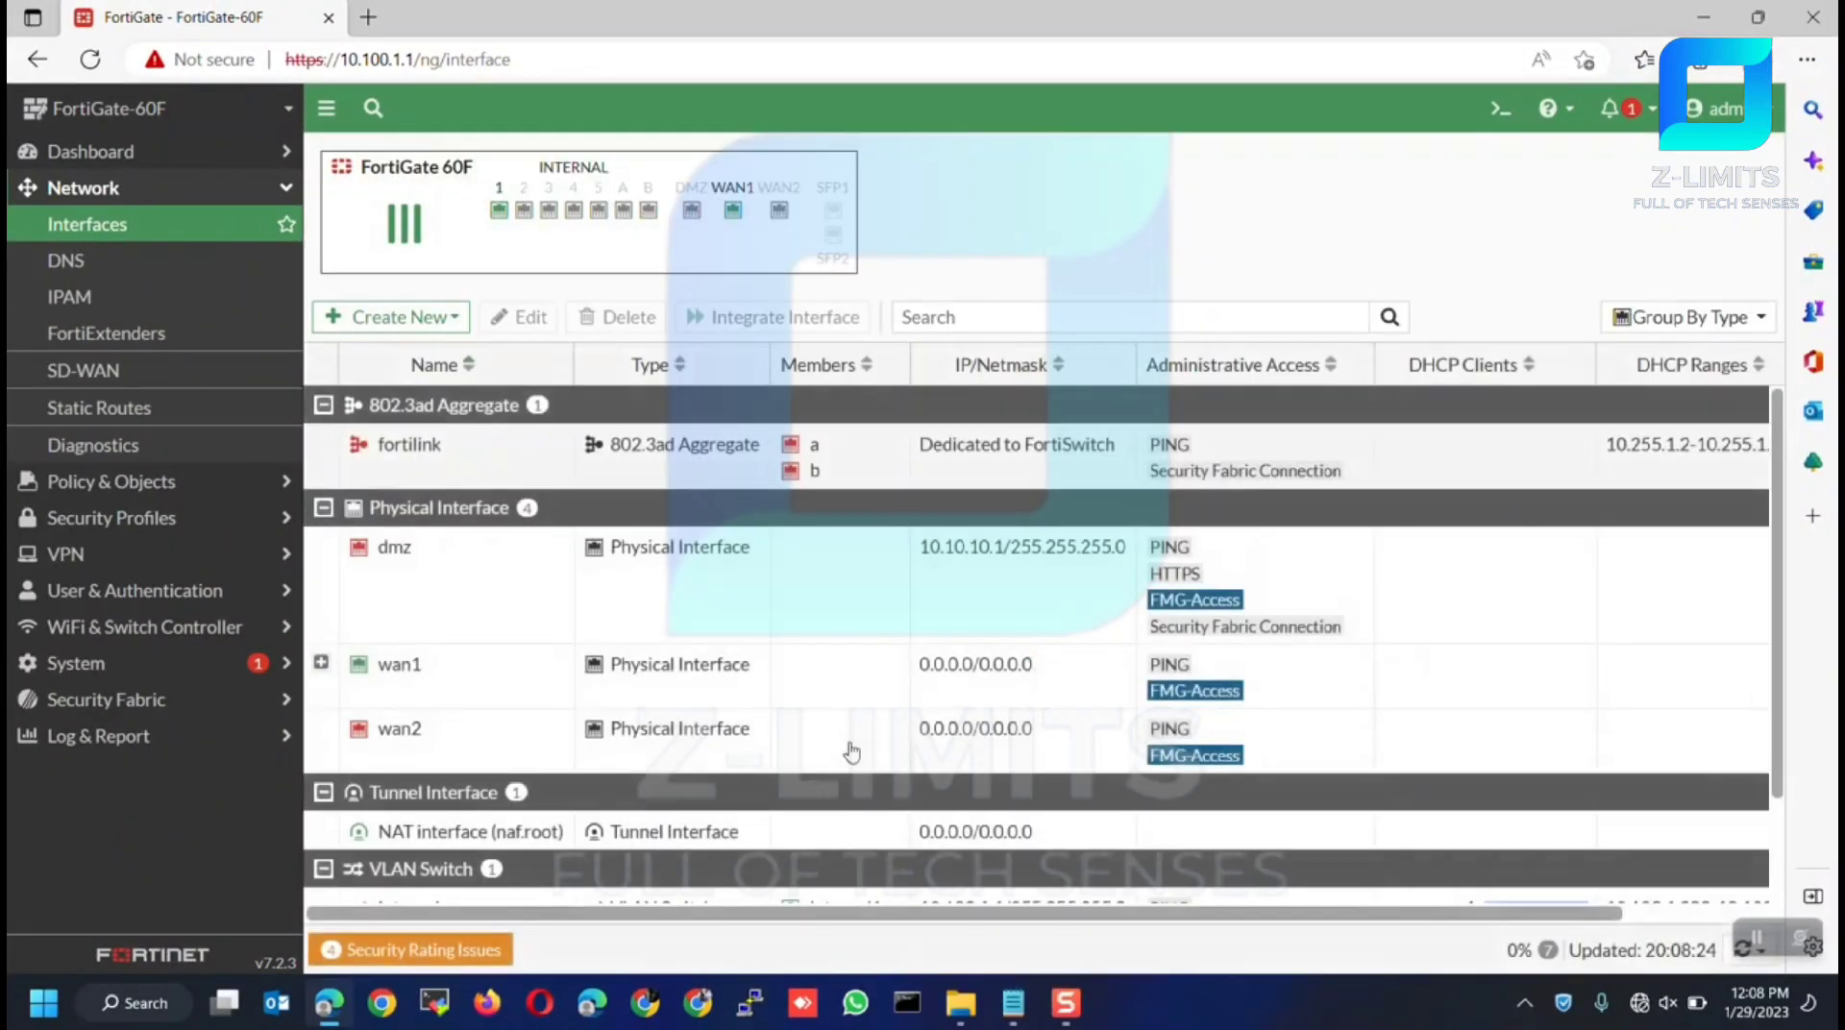
# Expand wan1 to show WAN (MY-ISP) at 100.65.180.173, then open the CLI Console
pyautogui.scroll(-2, 845, 754)
pyautogui.click(321, 534)
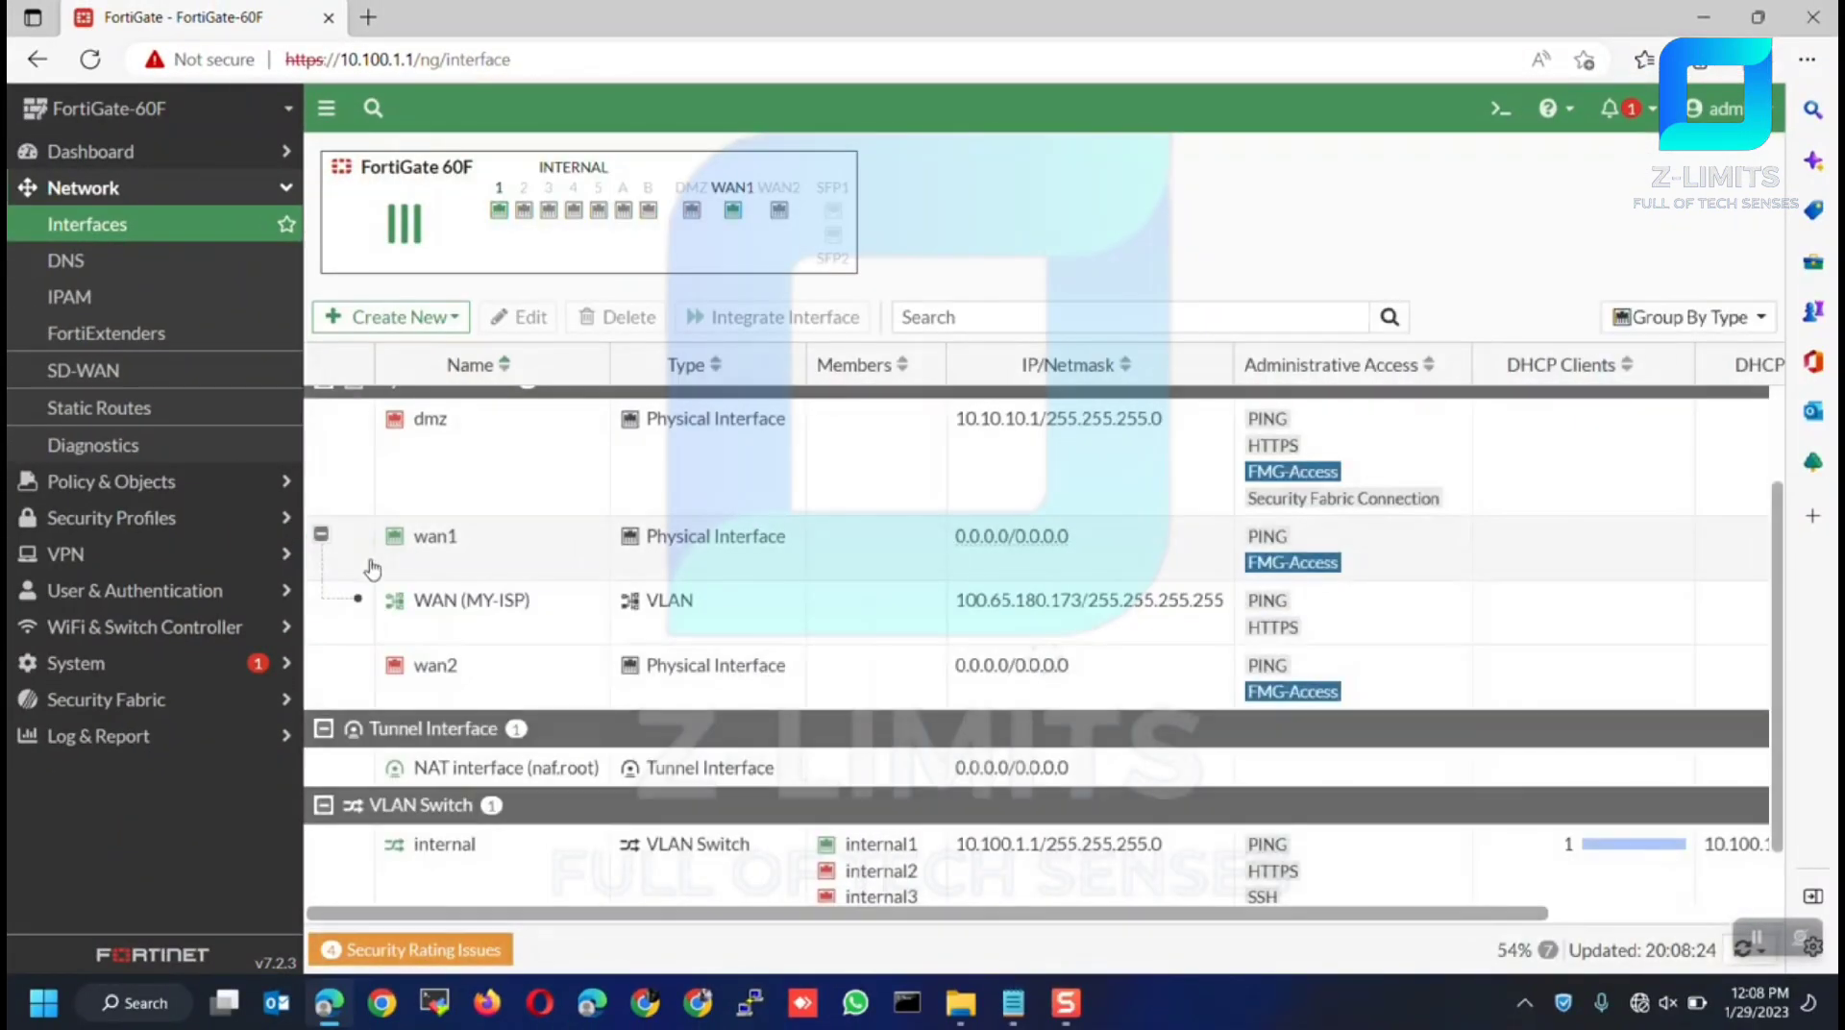
pyautogui.click(439, 609)
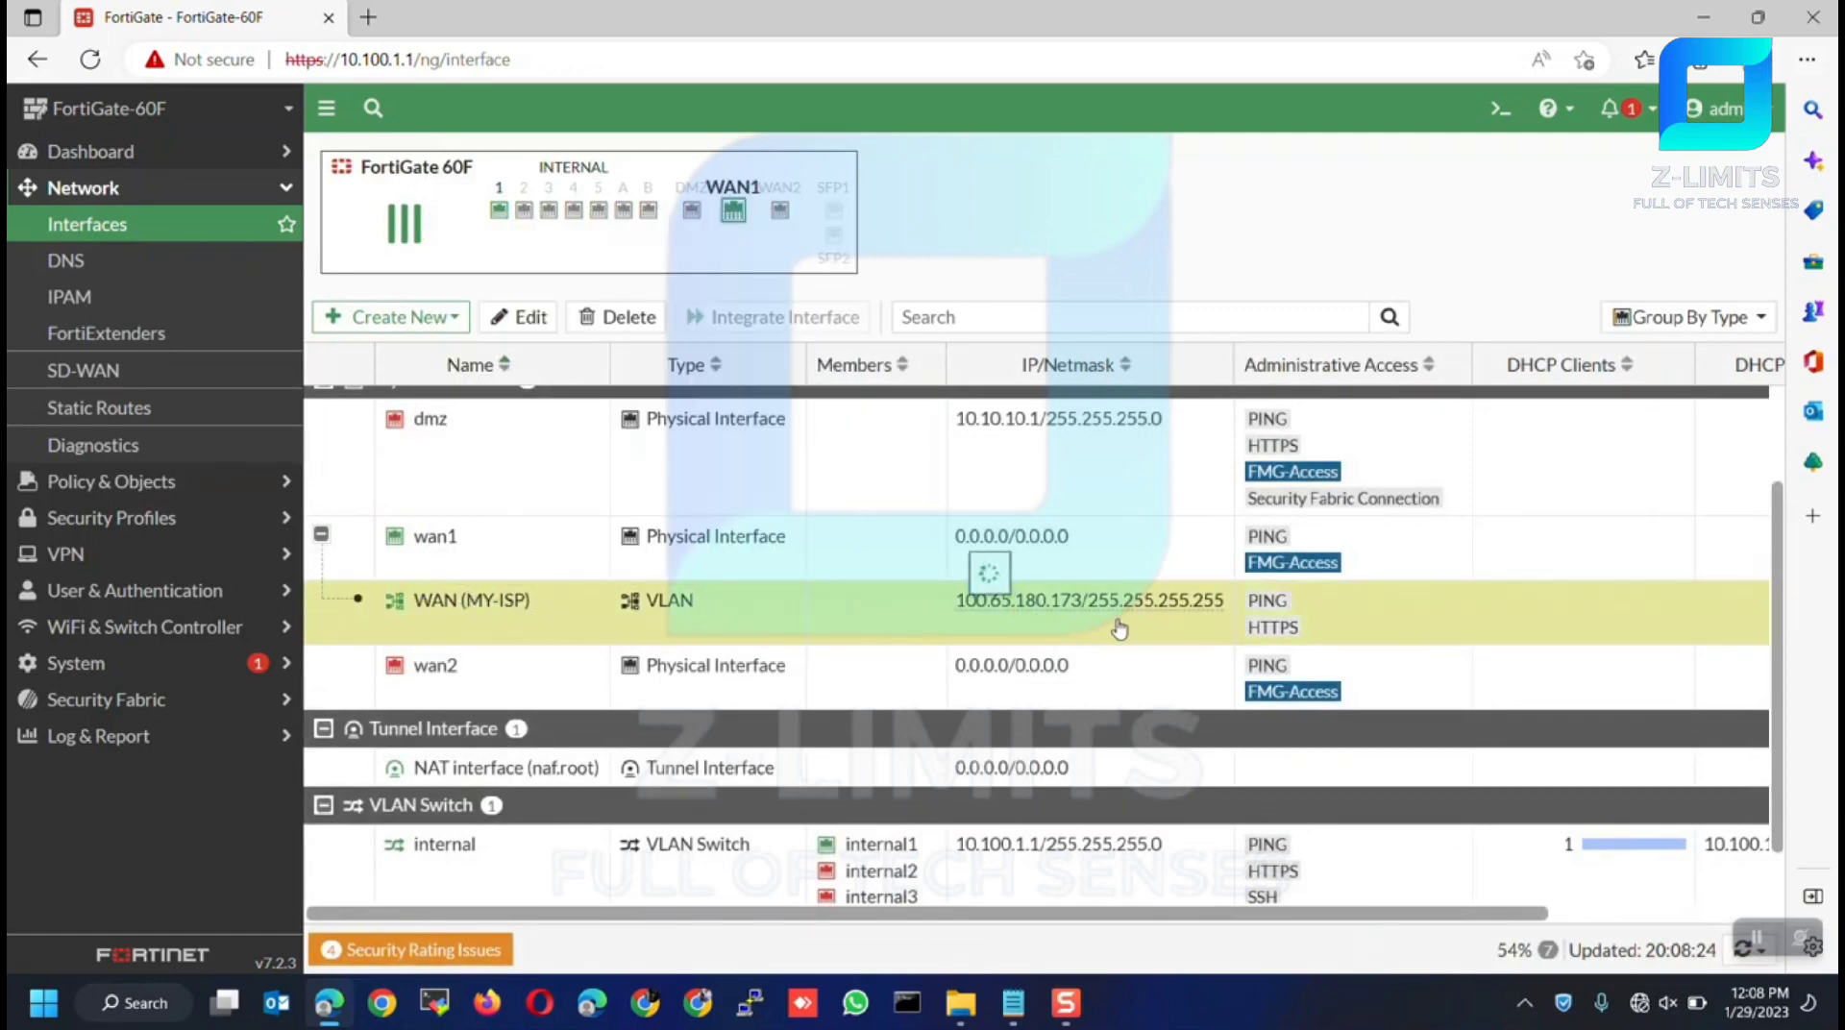
pyautogui.moveTo(461, 609)
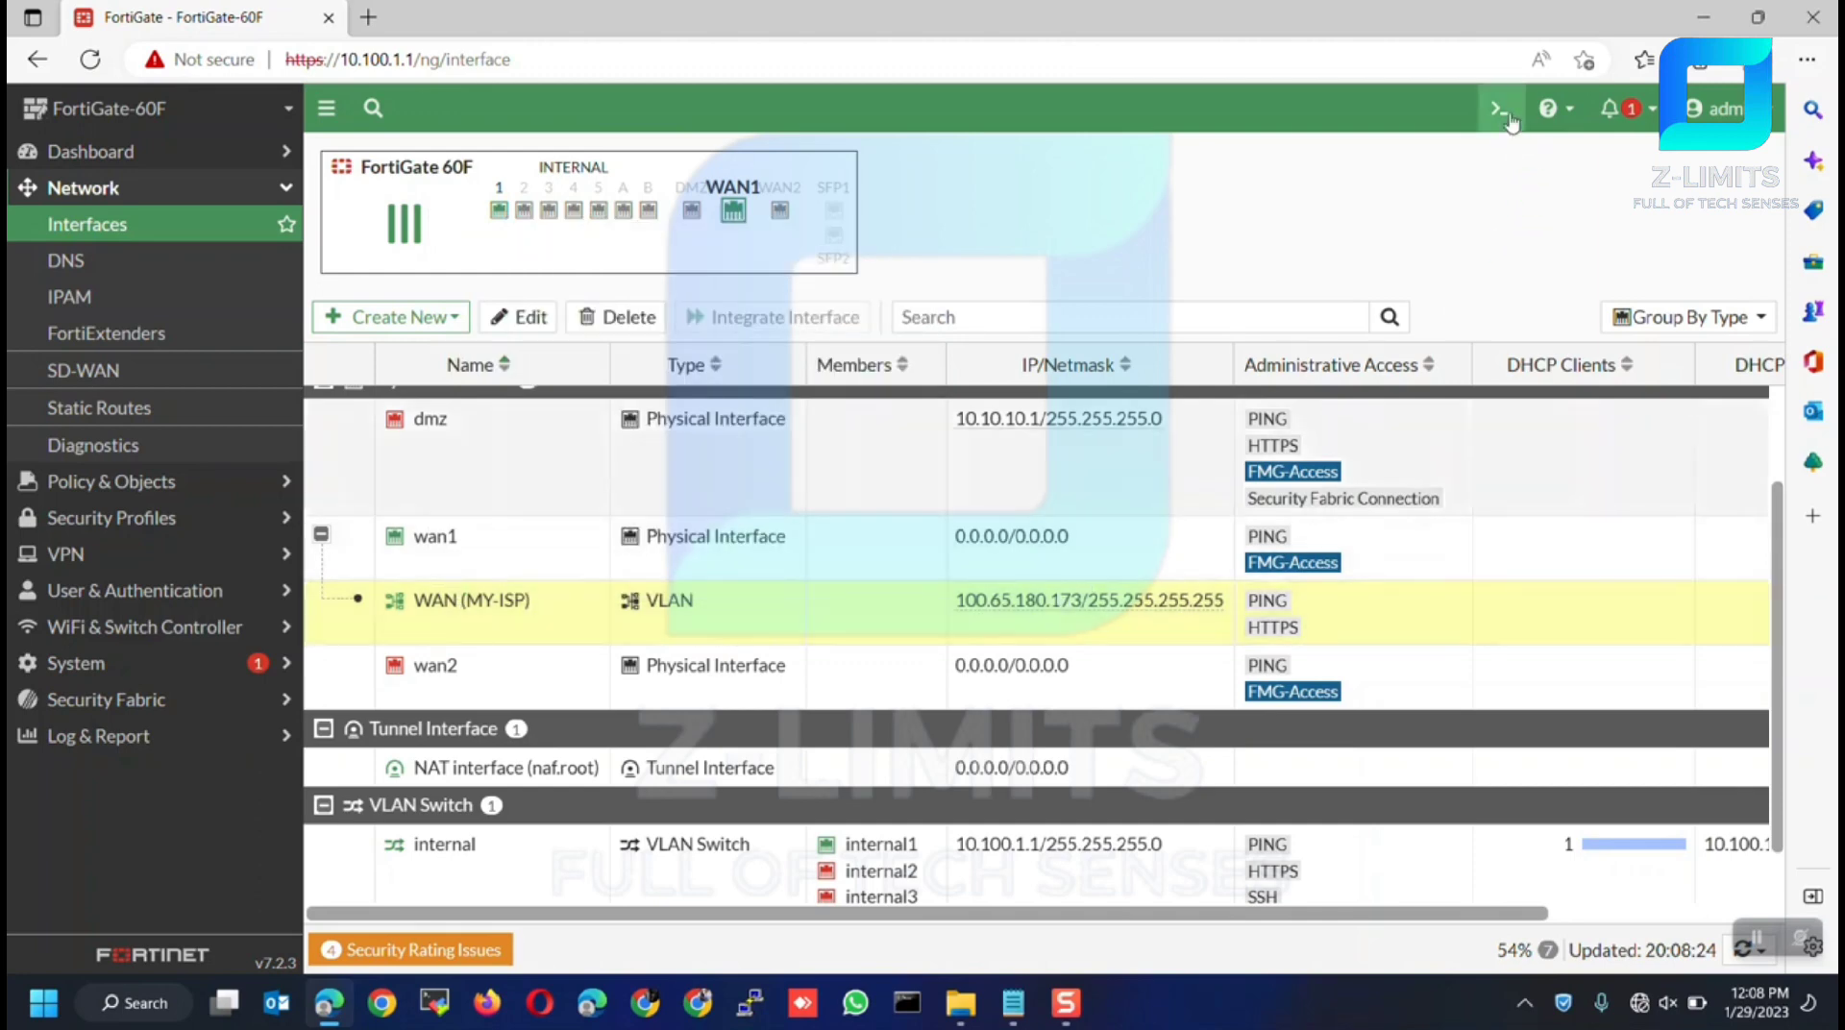
pyautogui.click(1501, 110)
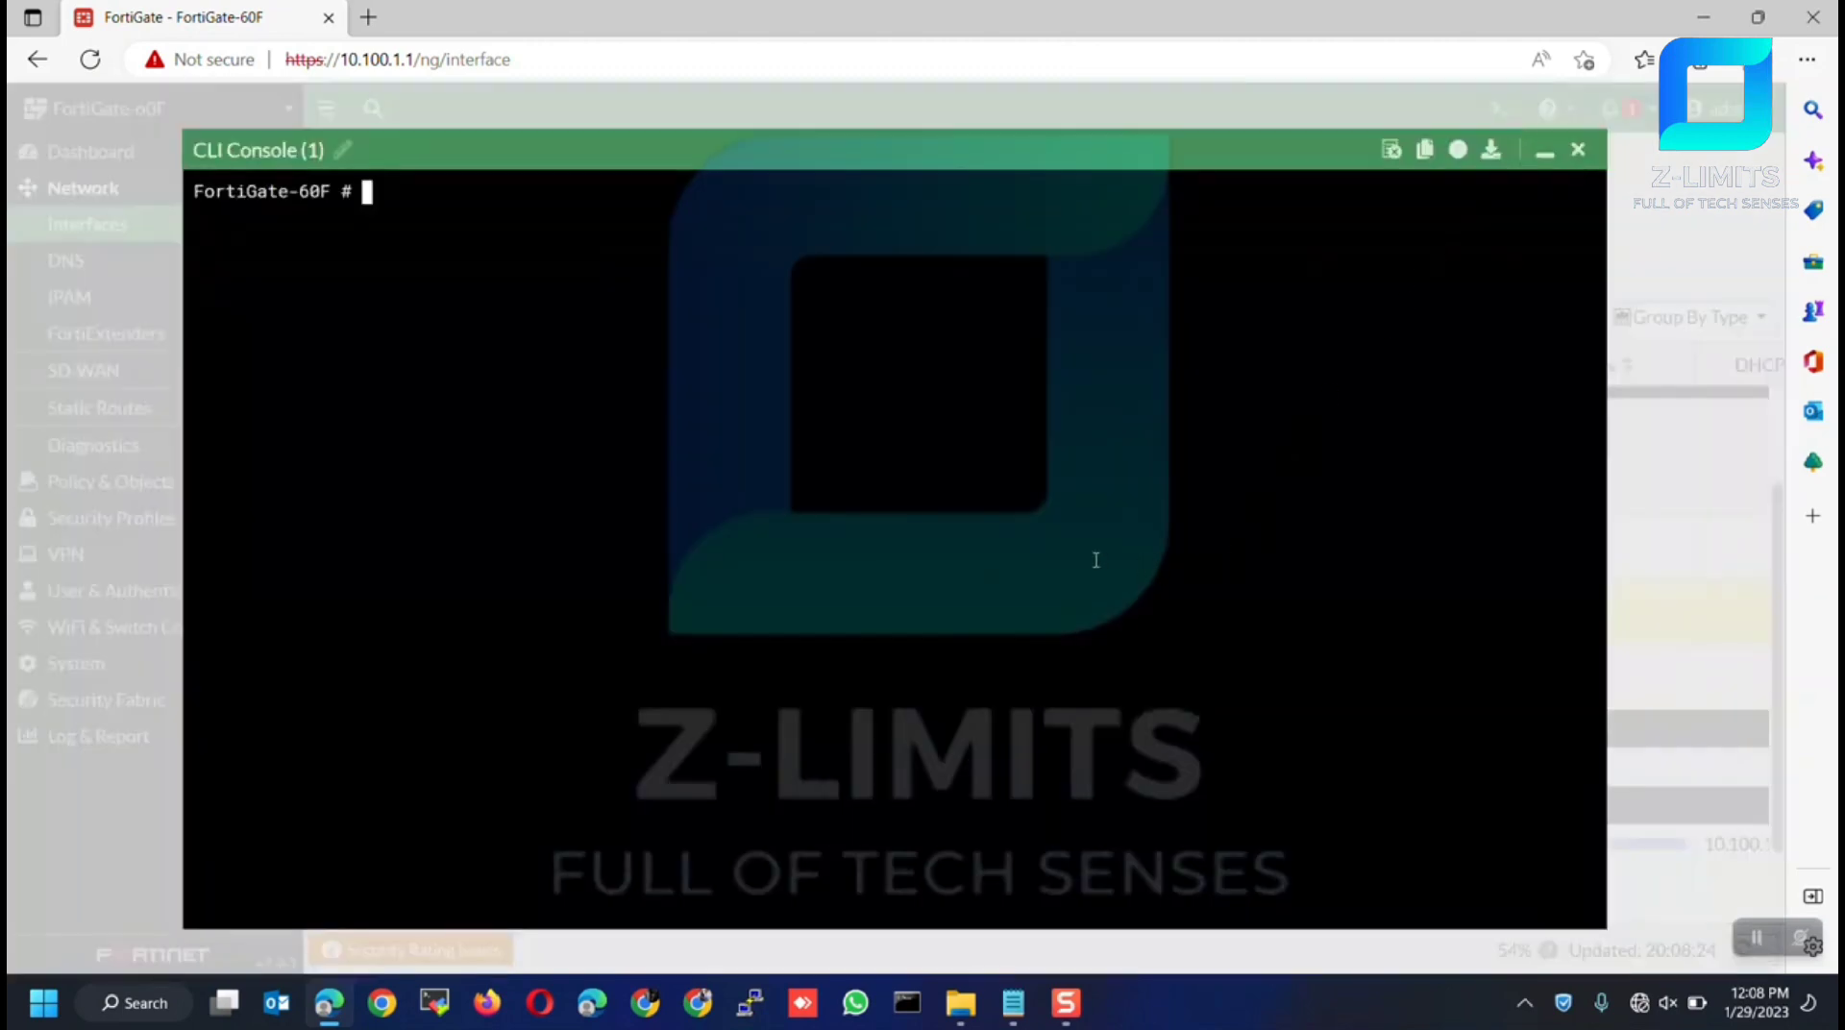
# Ping 8.8.8.8 from the FortiGate CLI, getting 5 of 5 replies, then close the console
pyautogui.write('exe ping ')
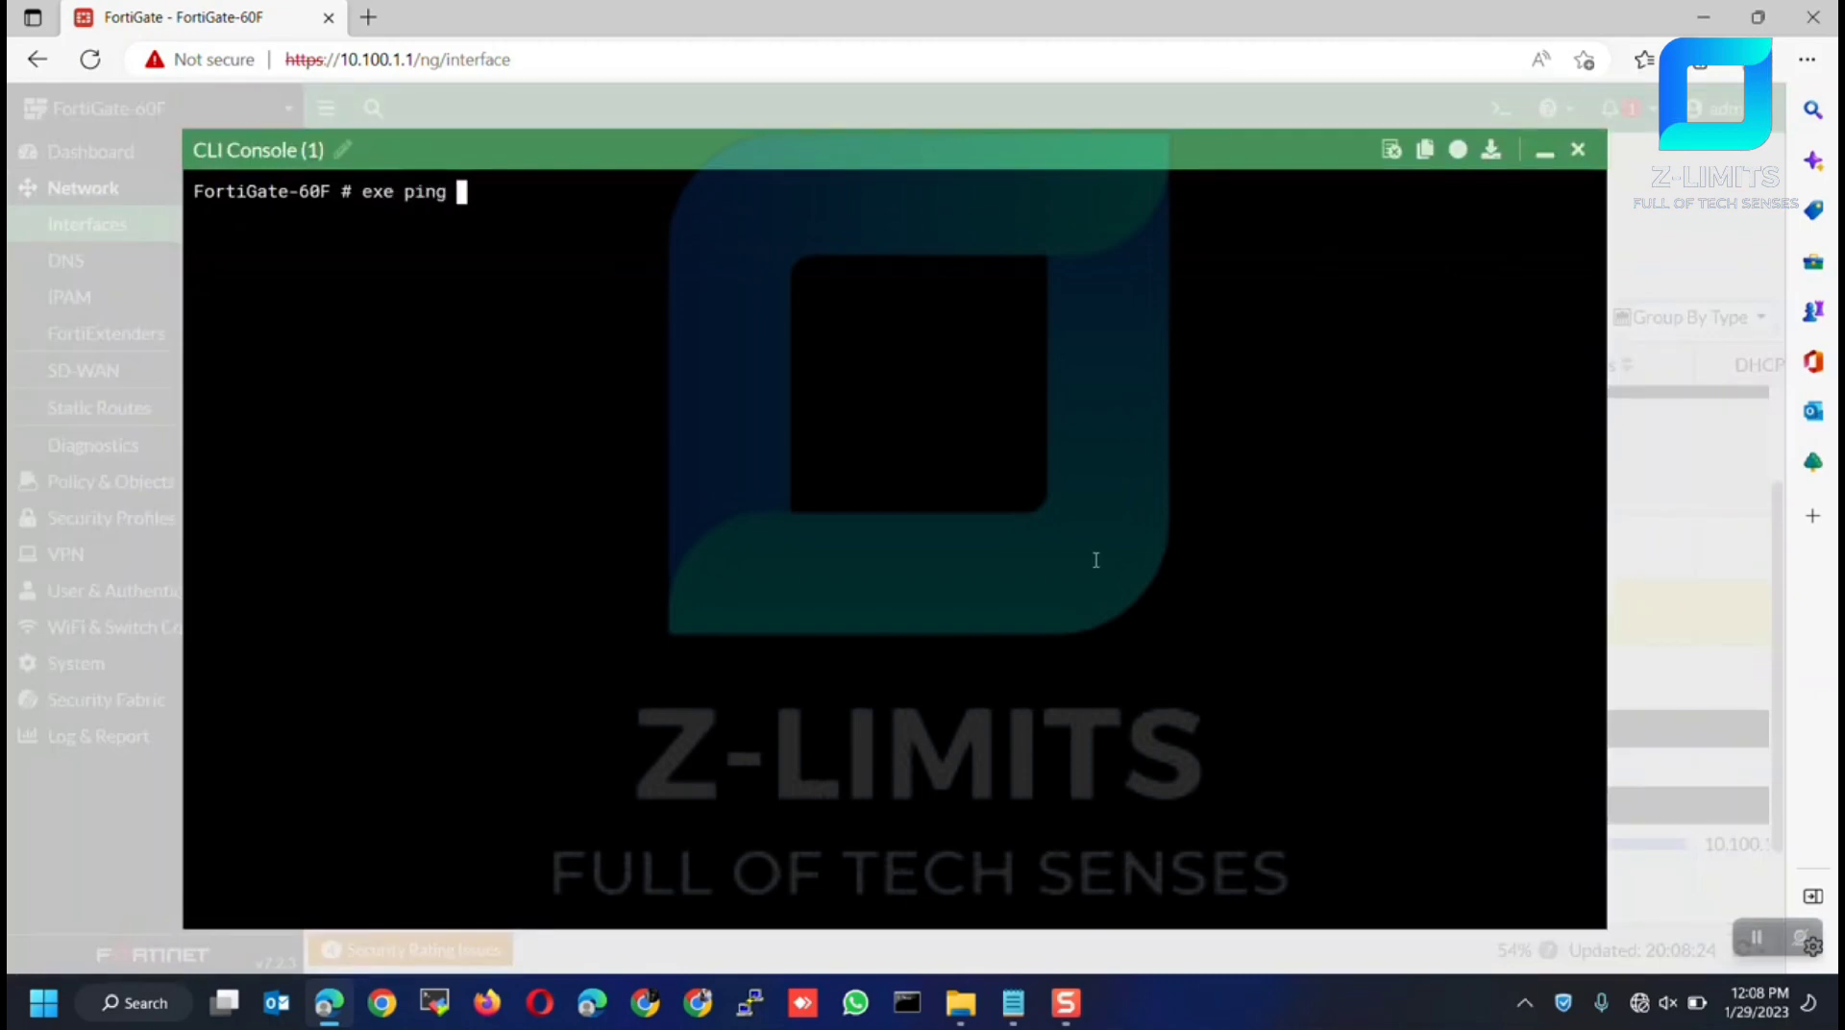
pyautogui.write('8.8.8.')
pyautogui.press('Return')
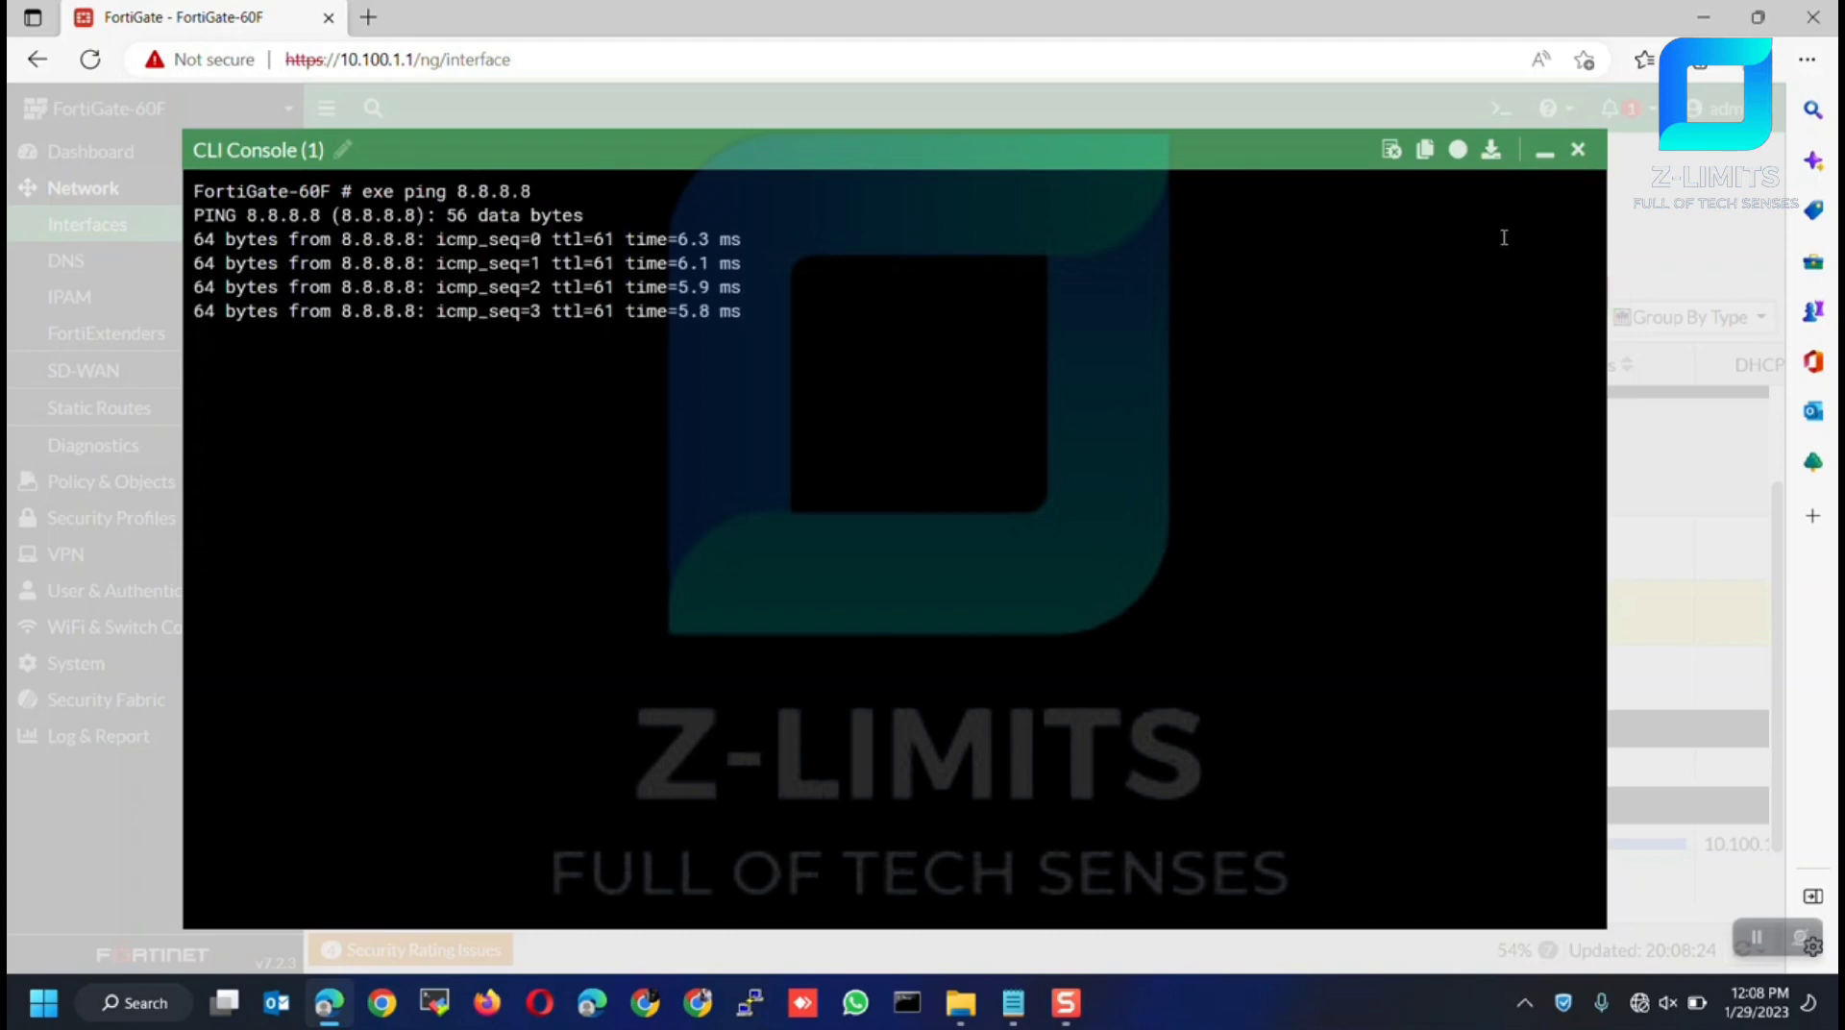
pyautogui.click(1572, 152)
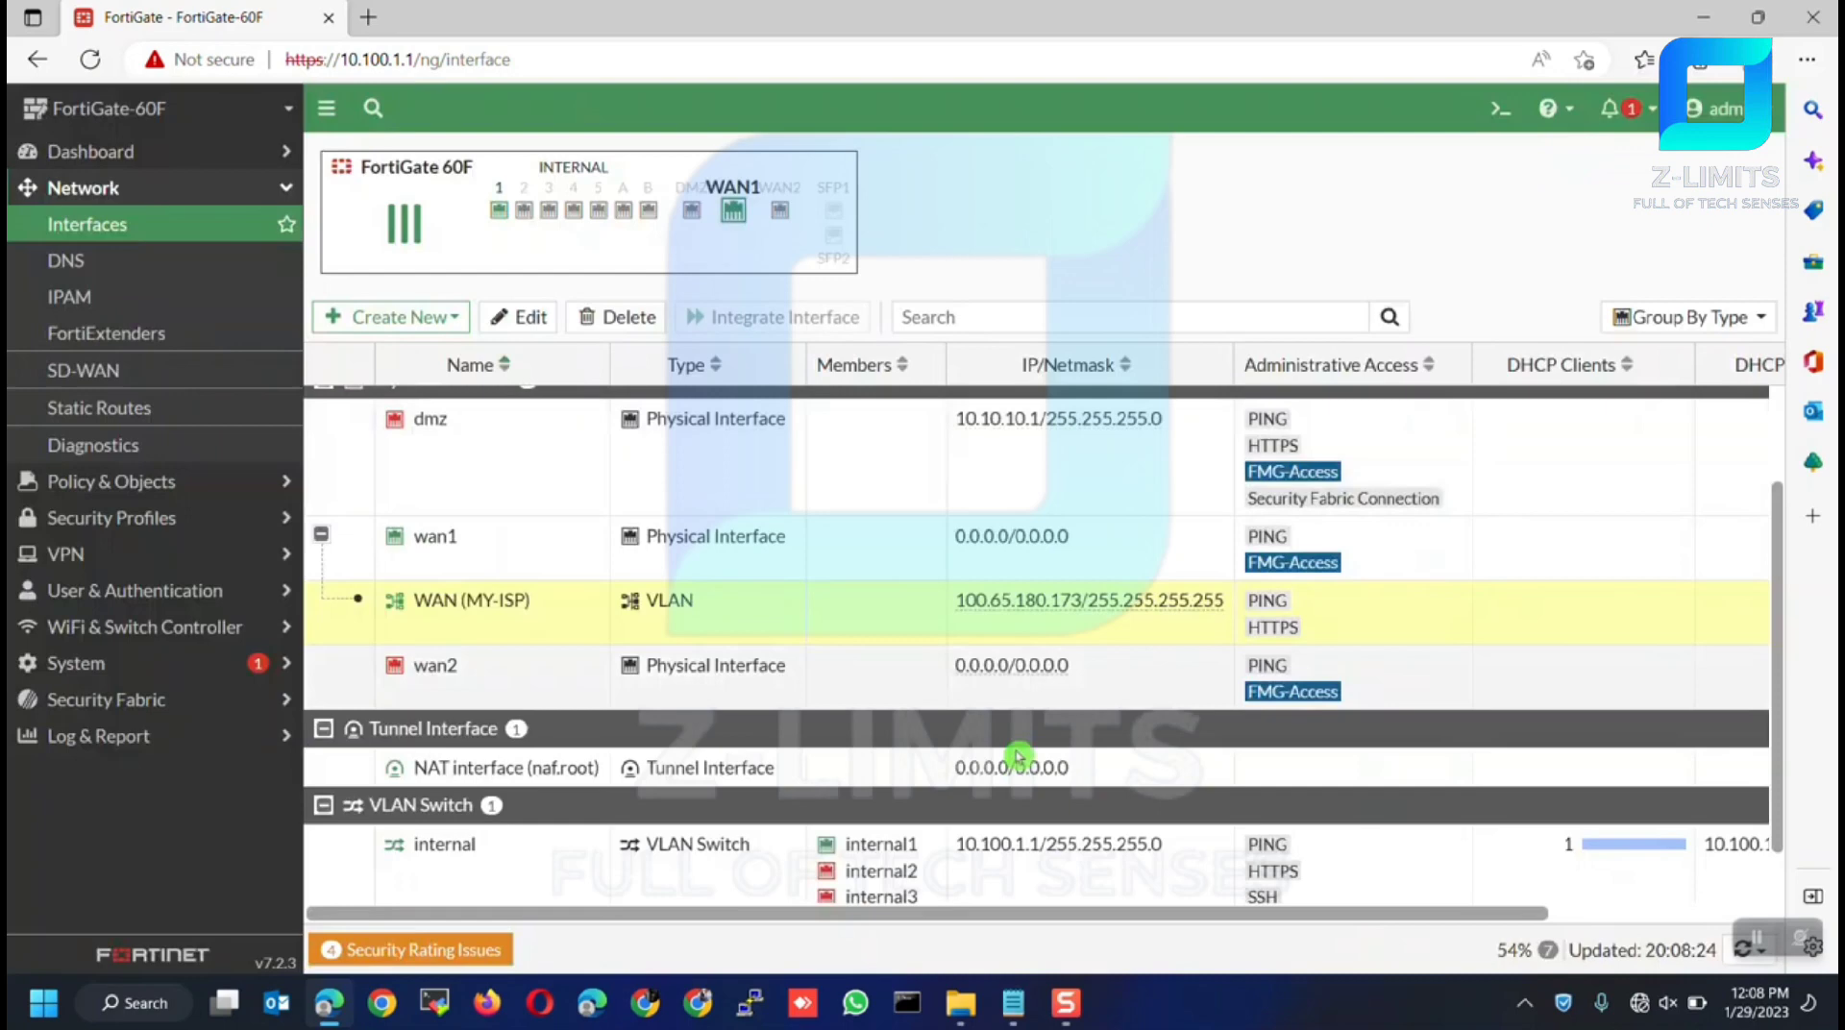
# Ping 8.8.8.8 from the PC's Command Prompt, see it time out, then expand Policy & Objects
pyautogui.click(907, 1009)
pyautogui.write('ping 8.8.8.8')
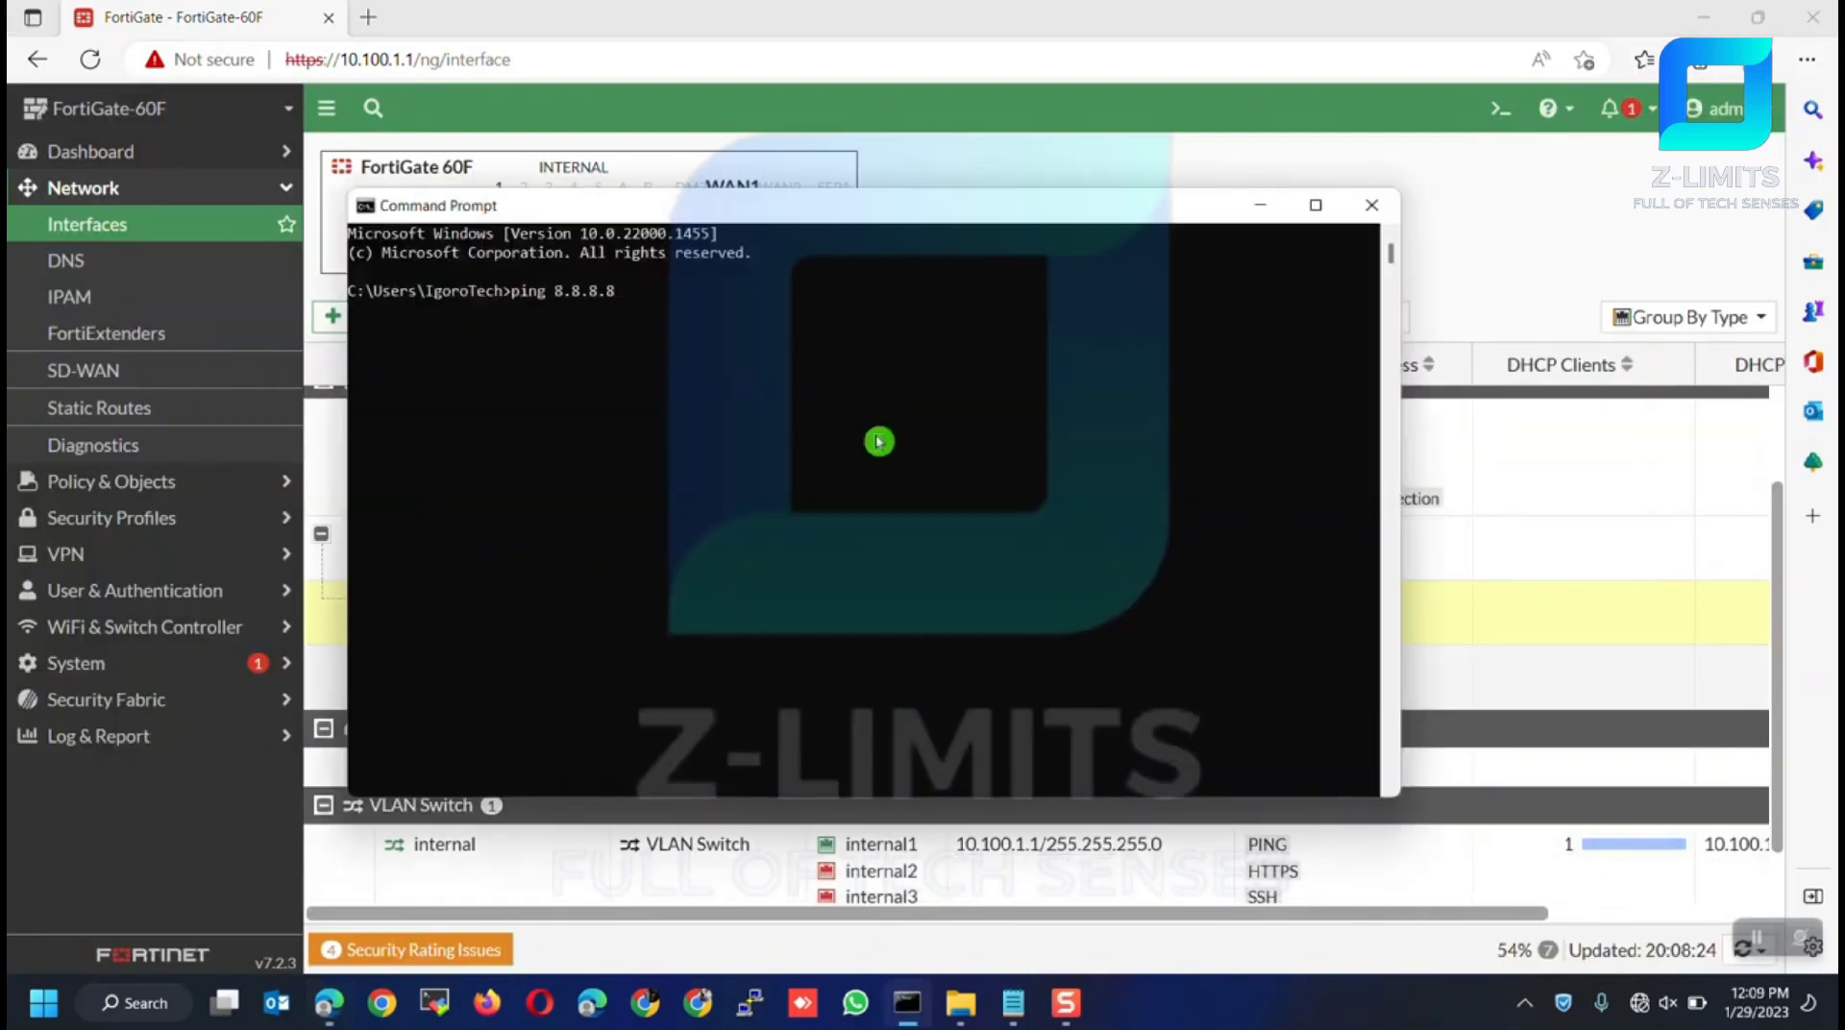
pyautogui.press('Return')
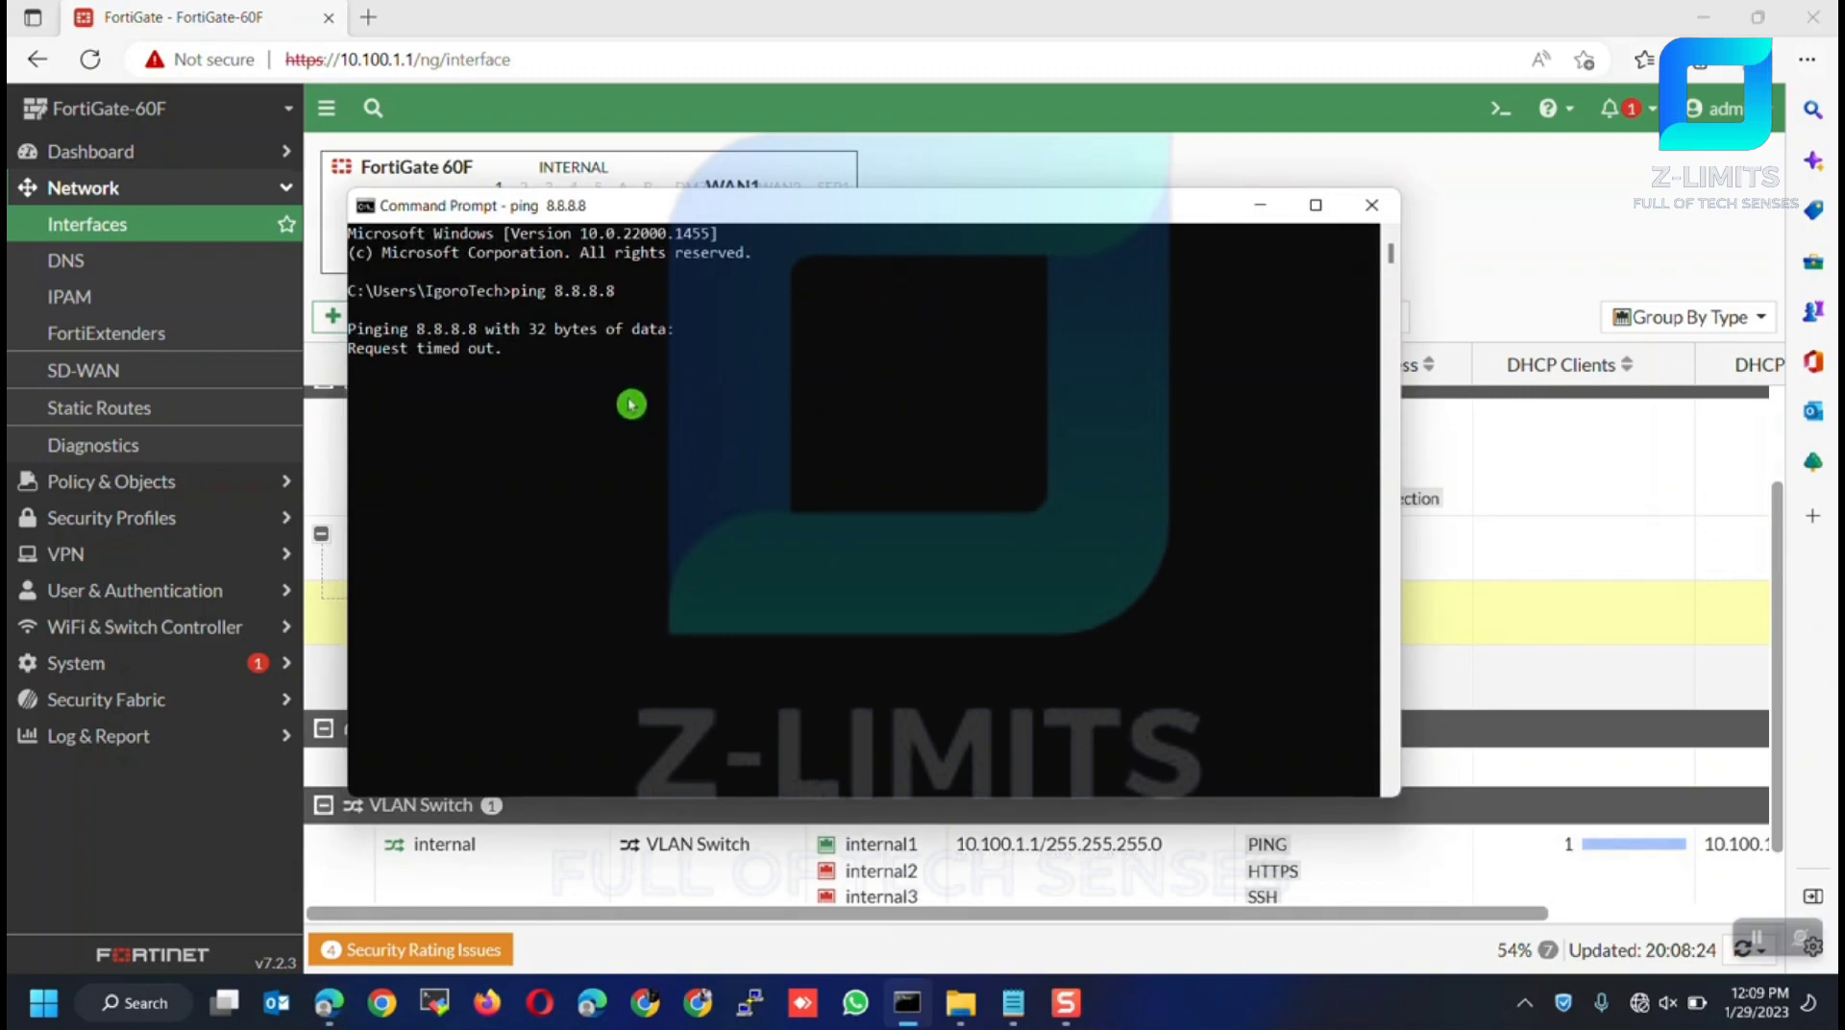
pyautogui.click(1256, 208)
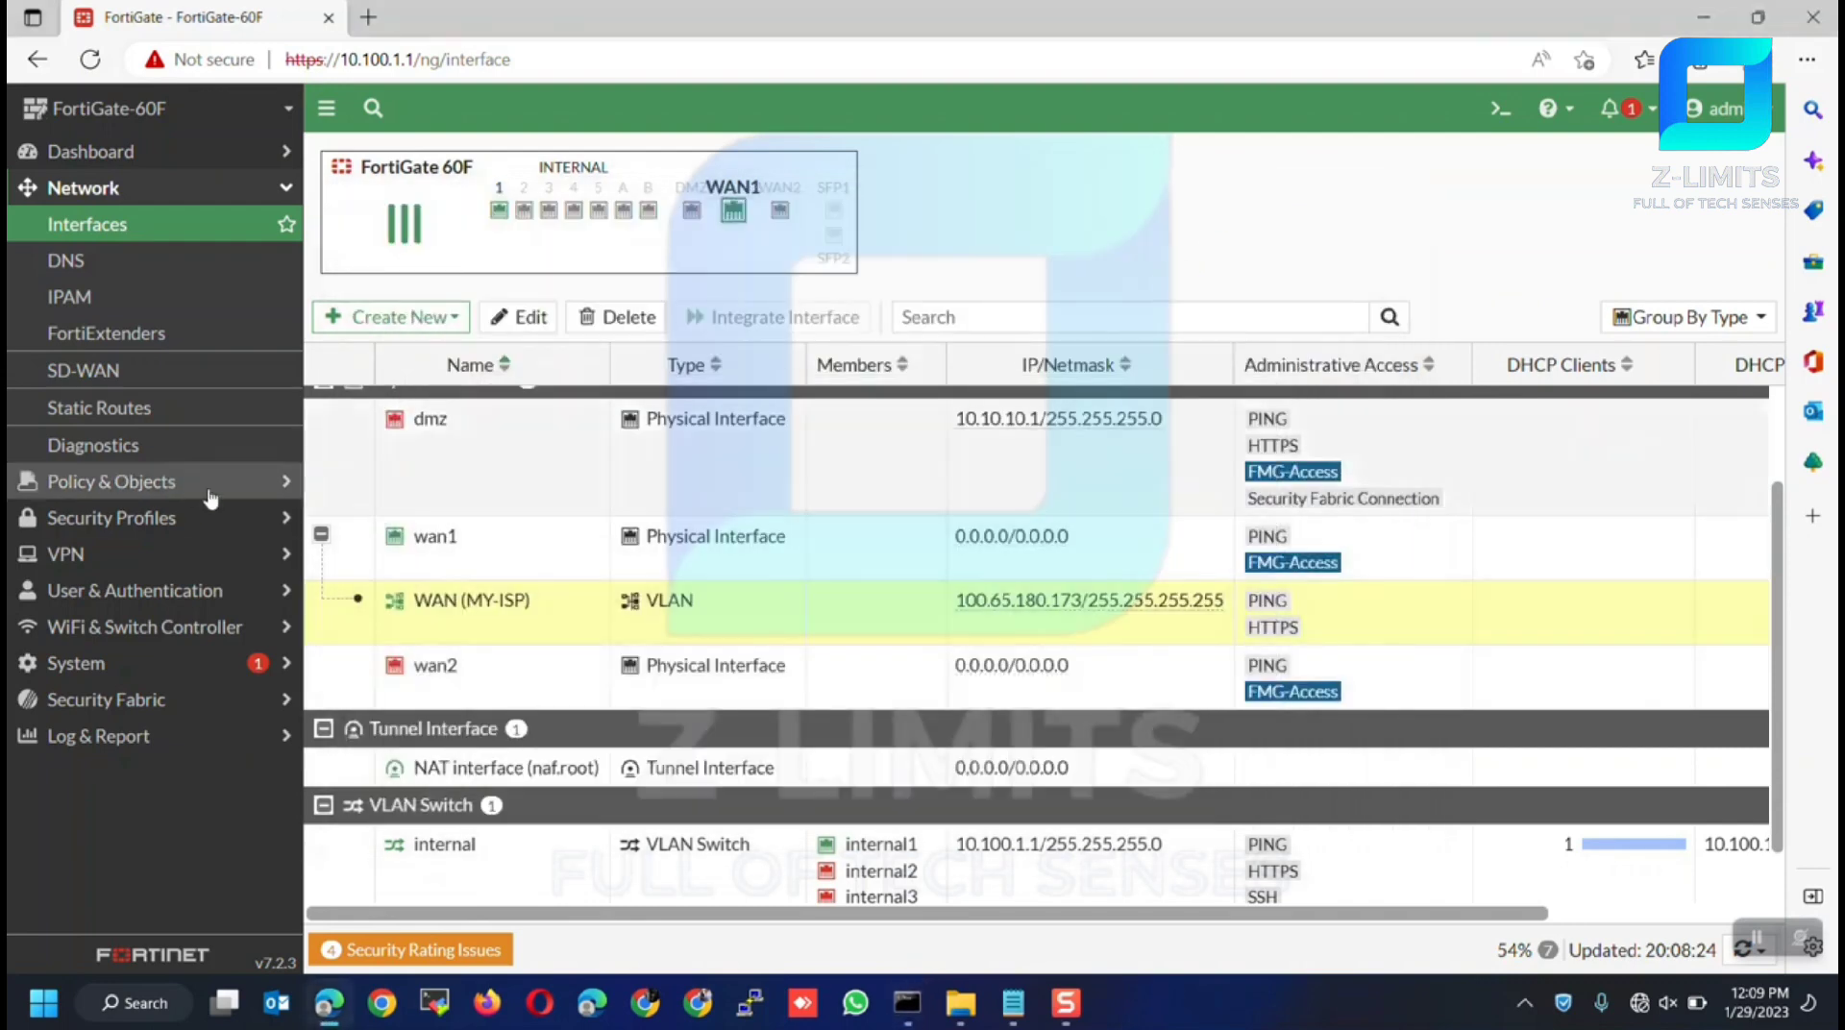
pyautogui.click(182, 491)
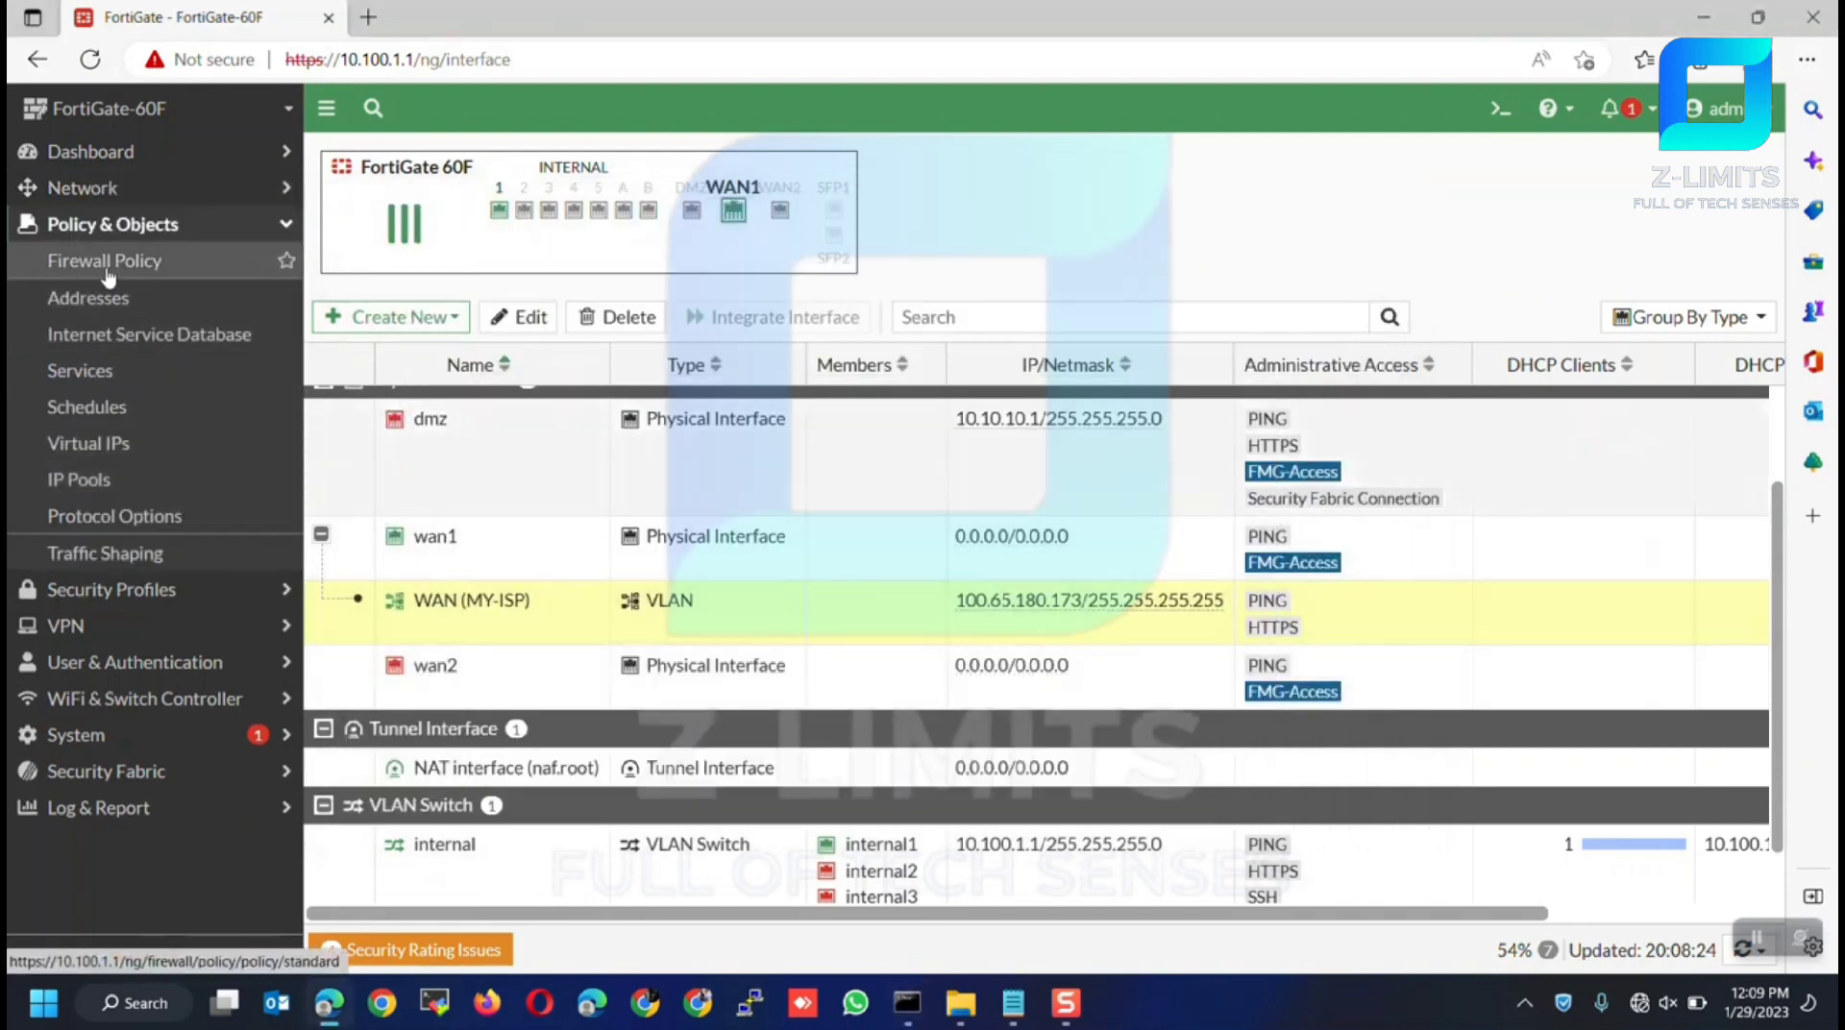
# Delete the internal→wan1 ACCEPT policy so only Implicit Deny remains in the Firewall Policy list
pyautogui.click(99, 269)
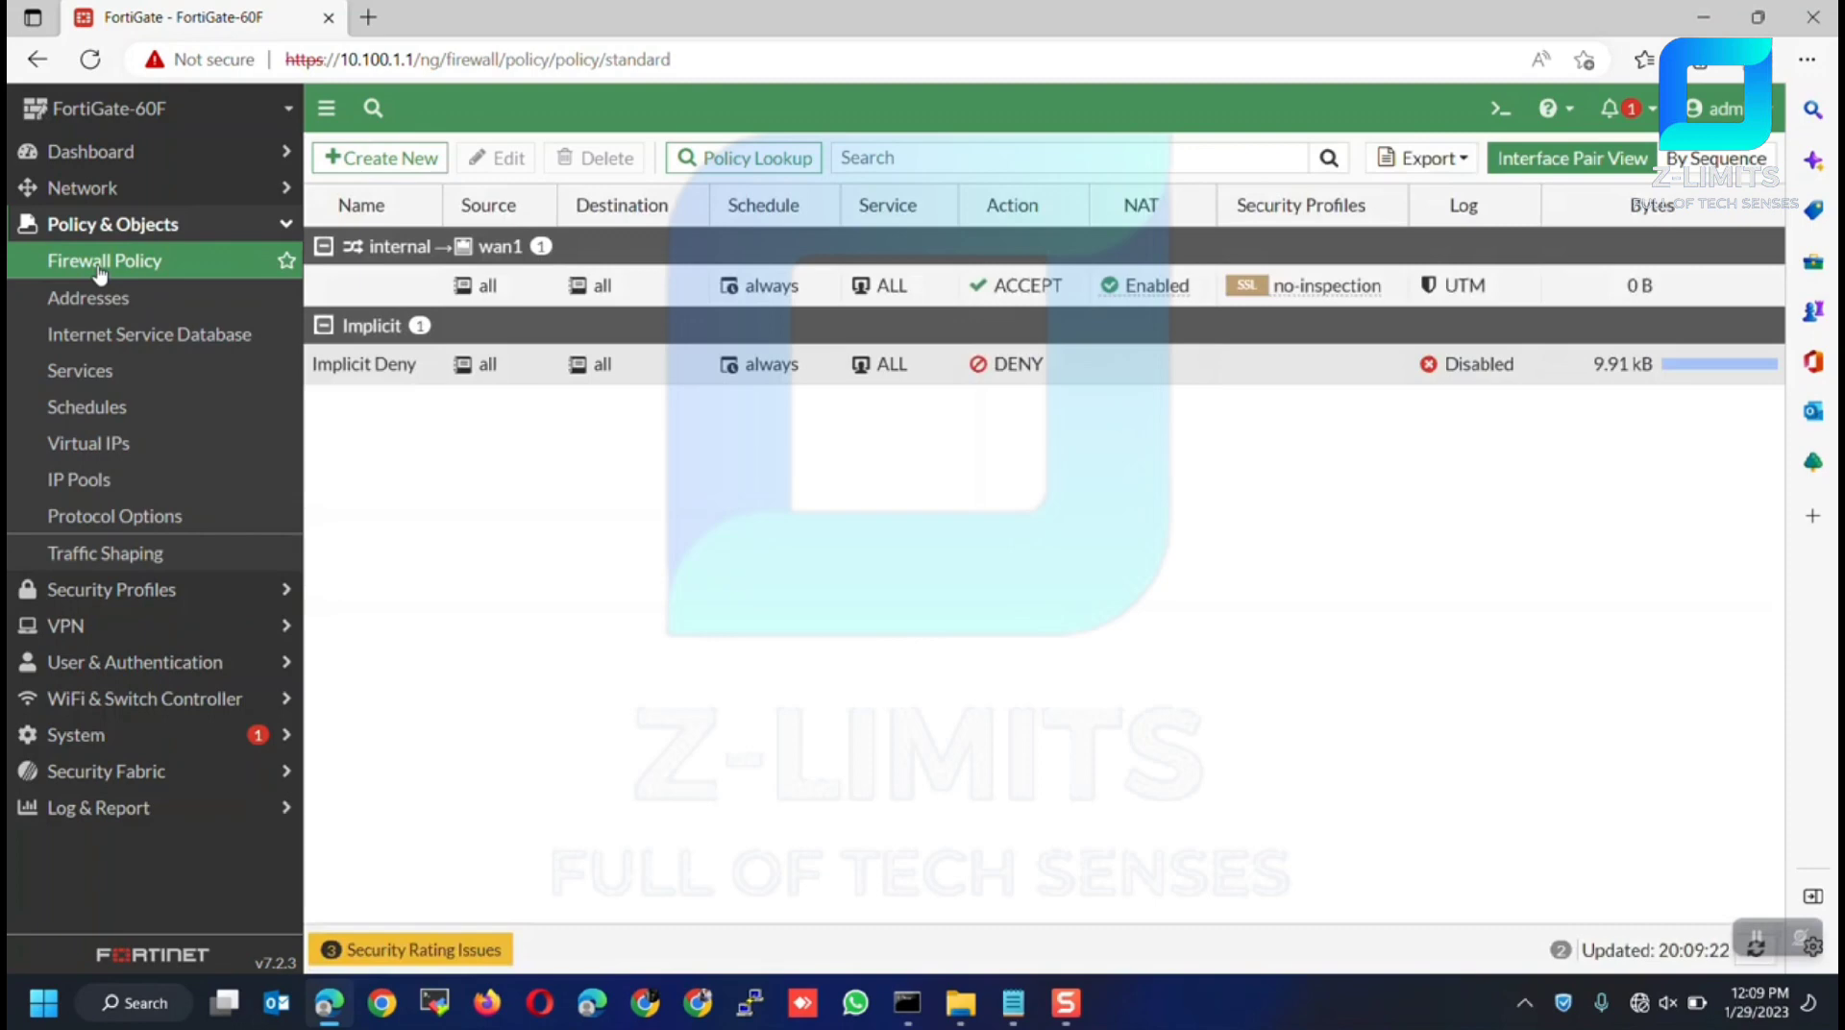
pyautogui.moveTo(429, 282)
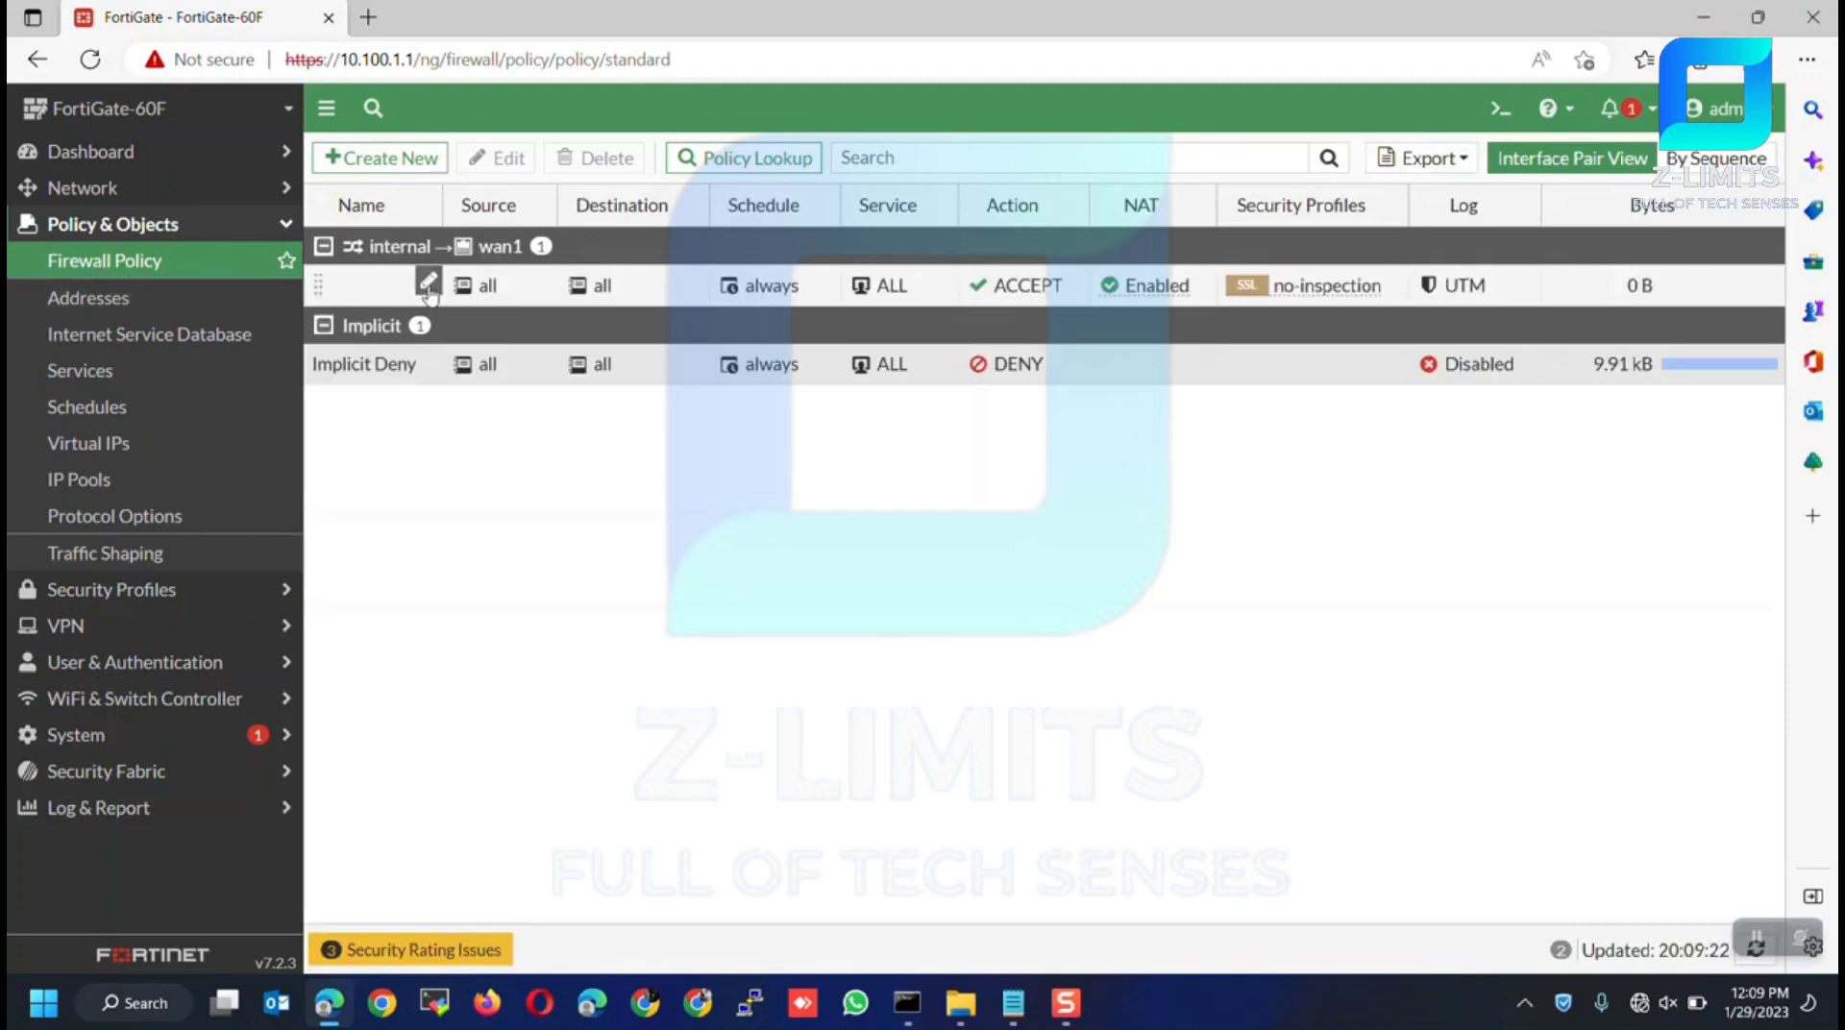
pyautogui.click(373, 285)
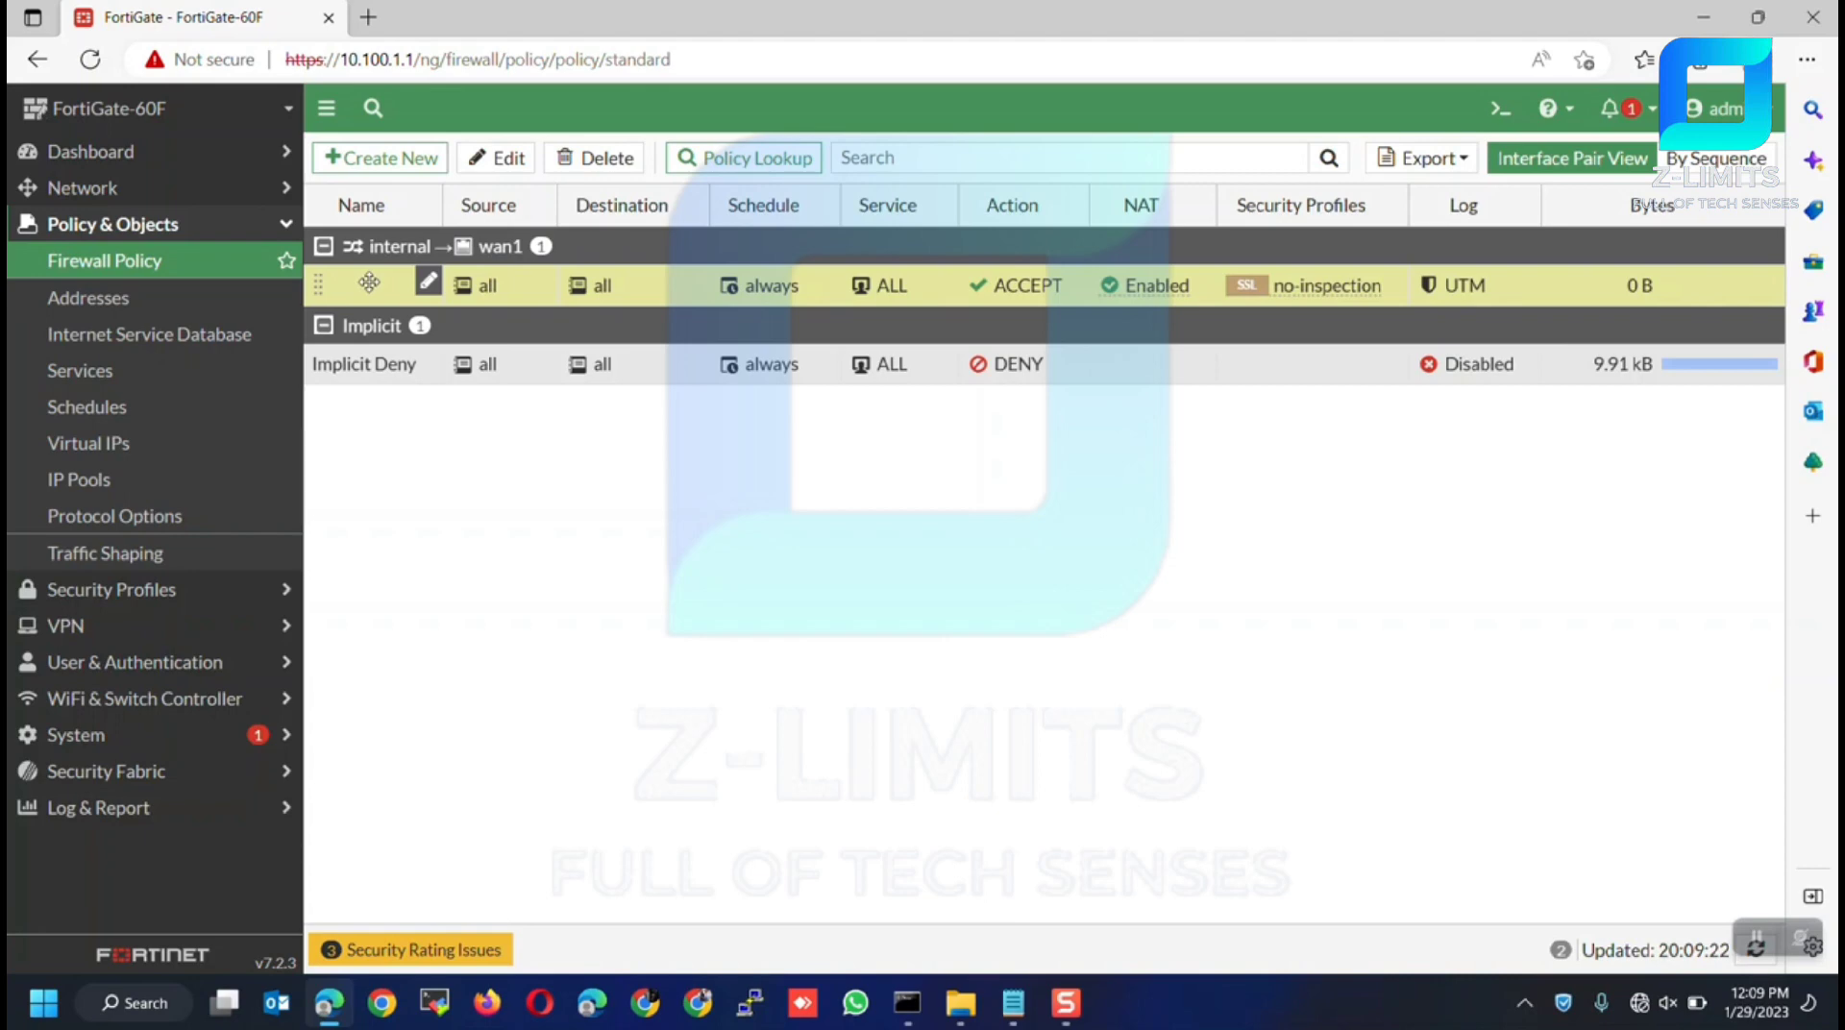
pyautogui.rightClick(371, 287)
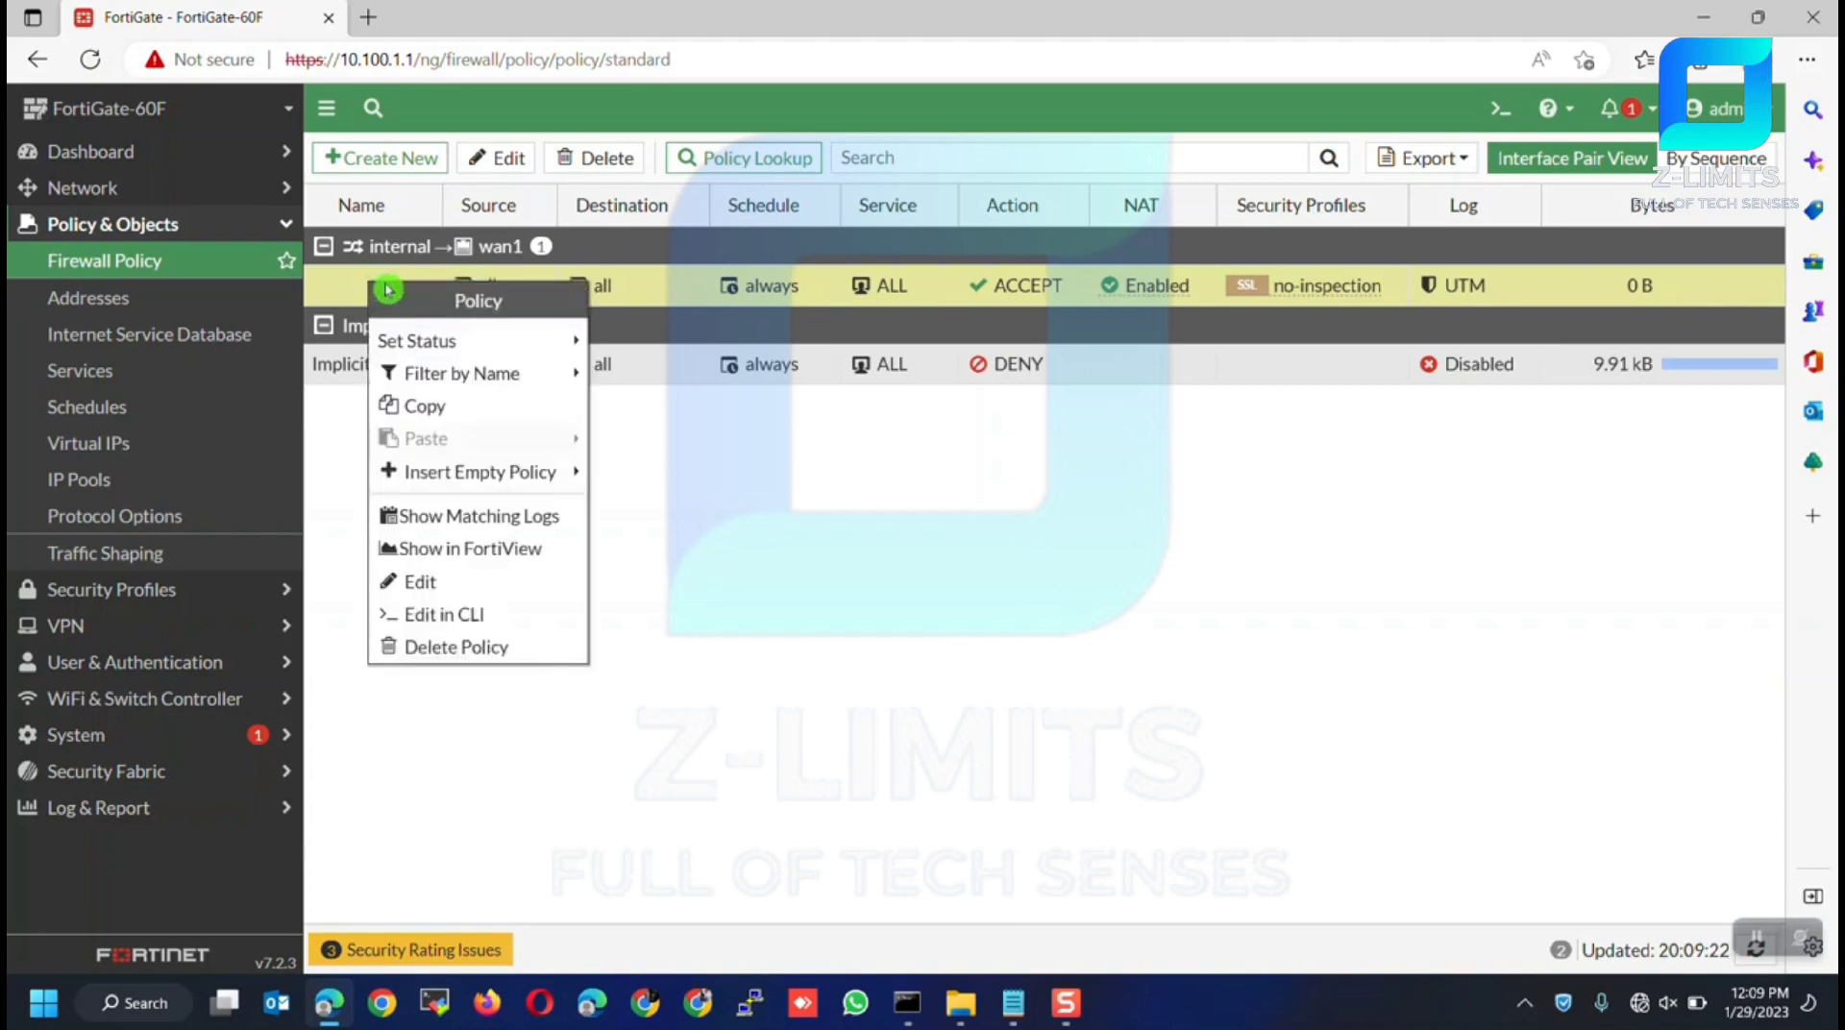
pyautogui.click(437, 646)
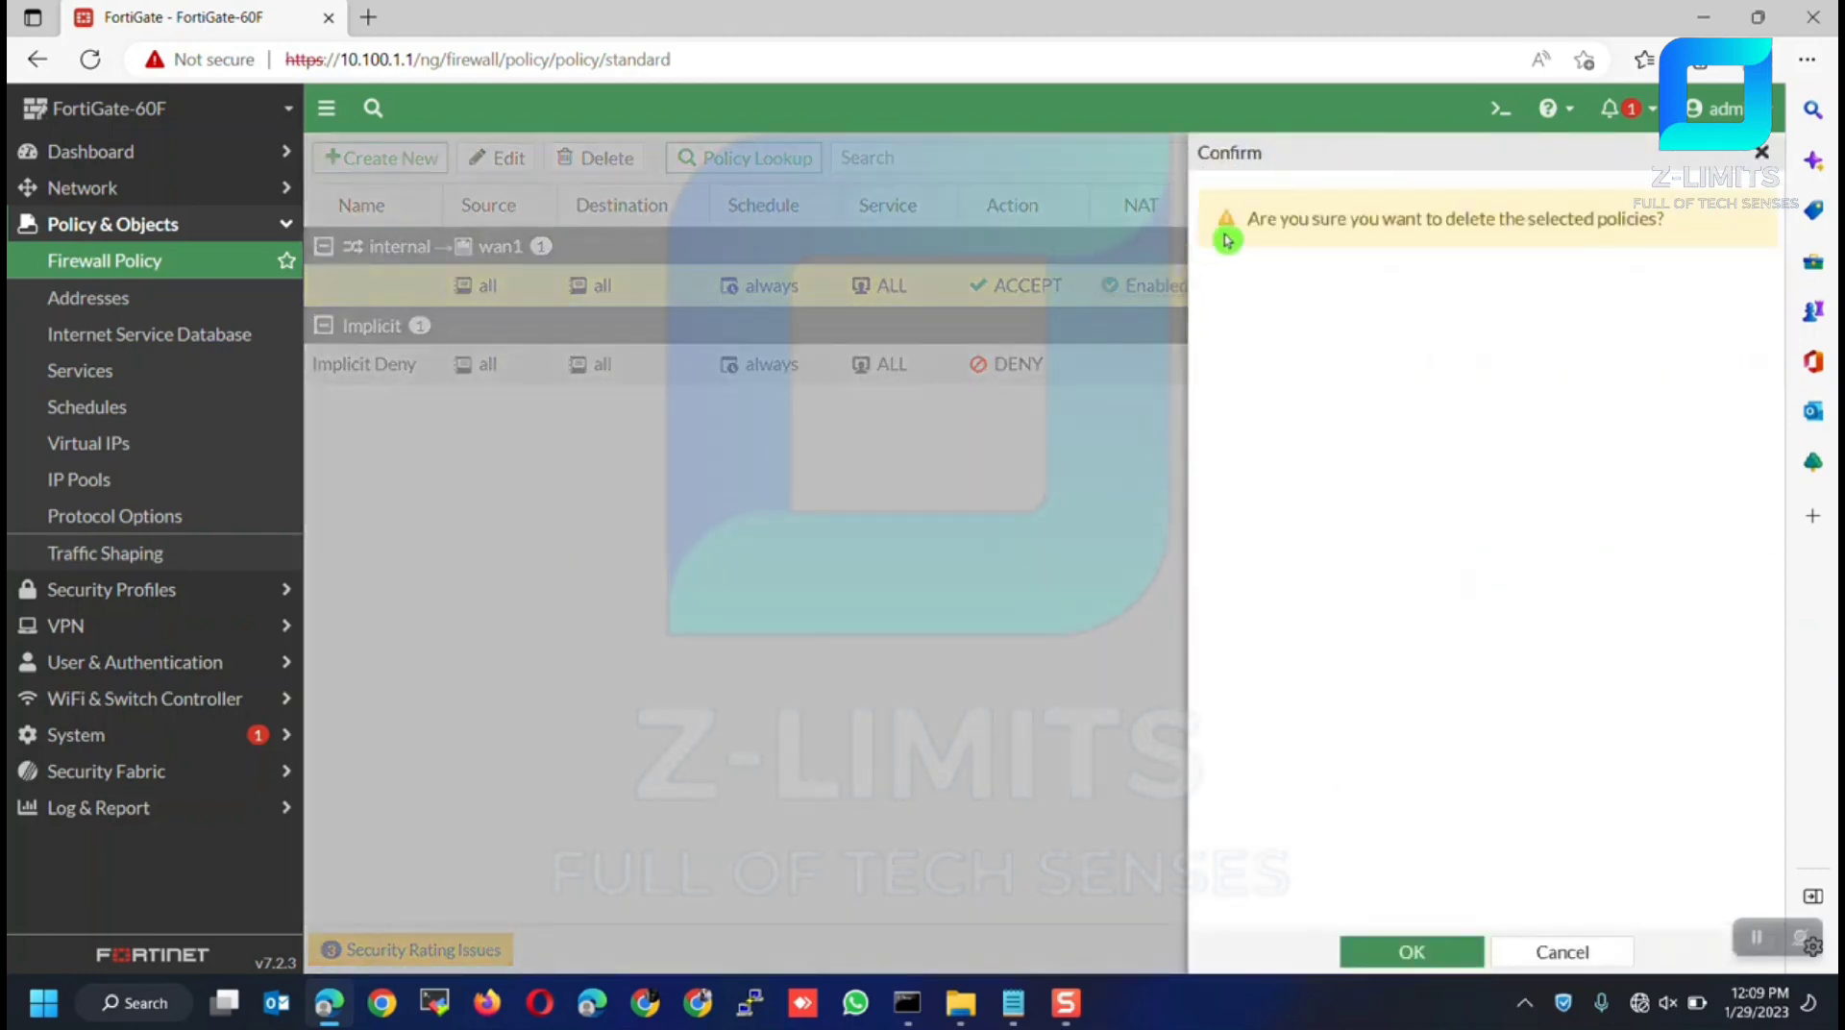
pyautogui.click(1454, 954)
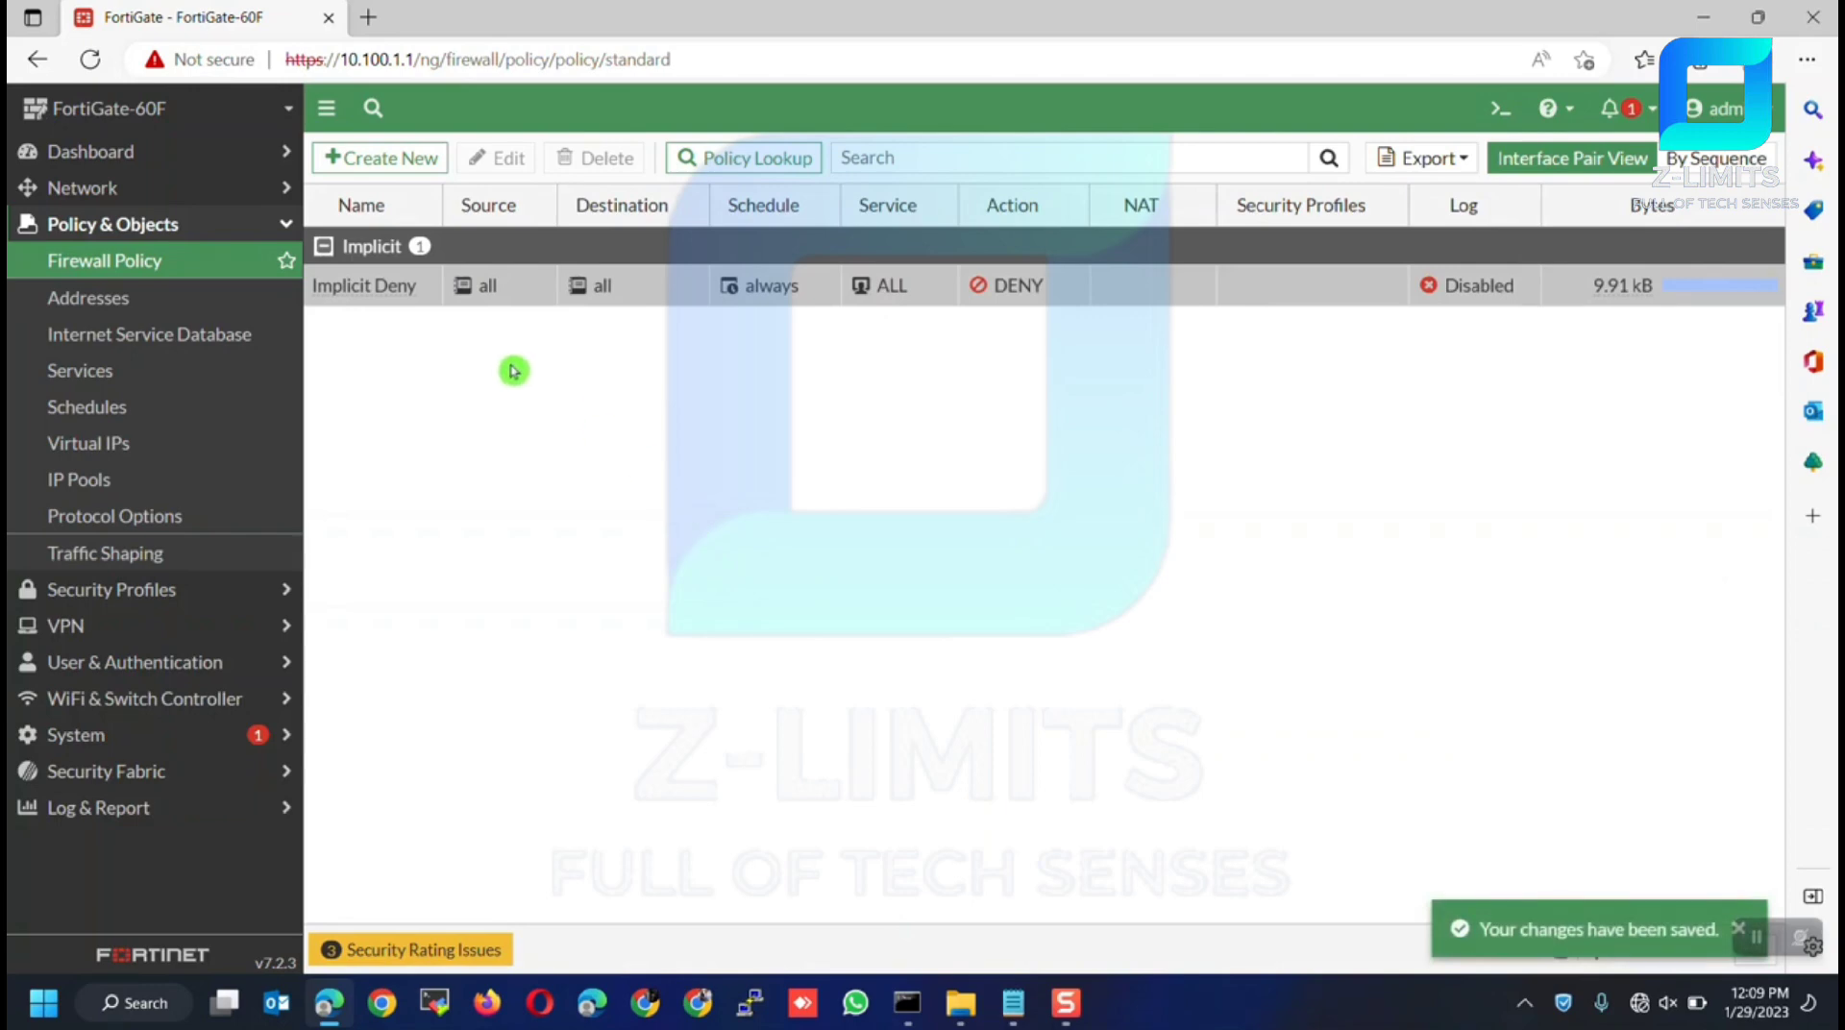
# Create a new firewall policy named 'LAN - WAN' with incoming interface internal
pyautogui.click(389, 159)
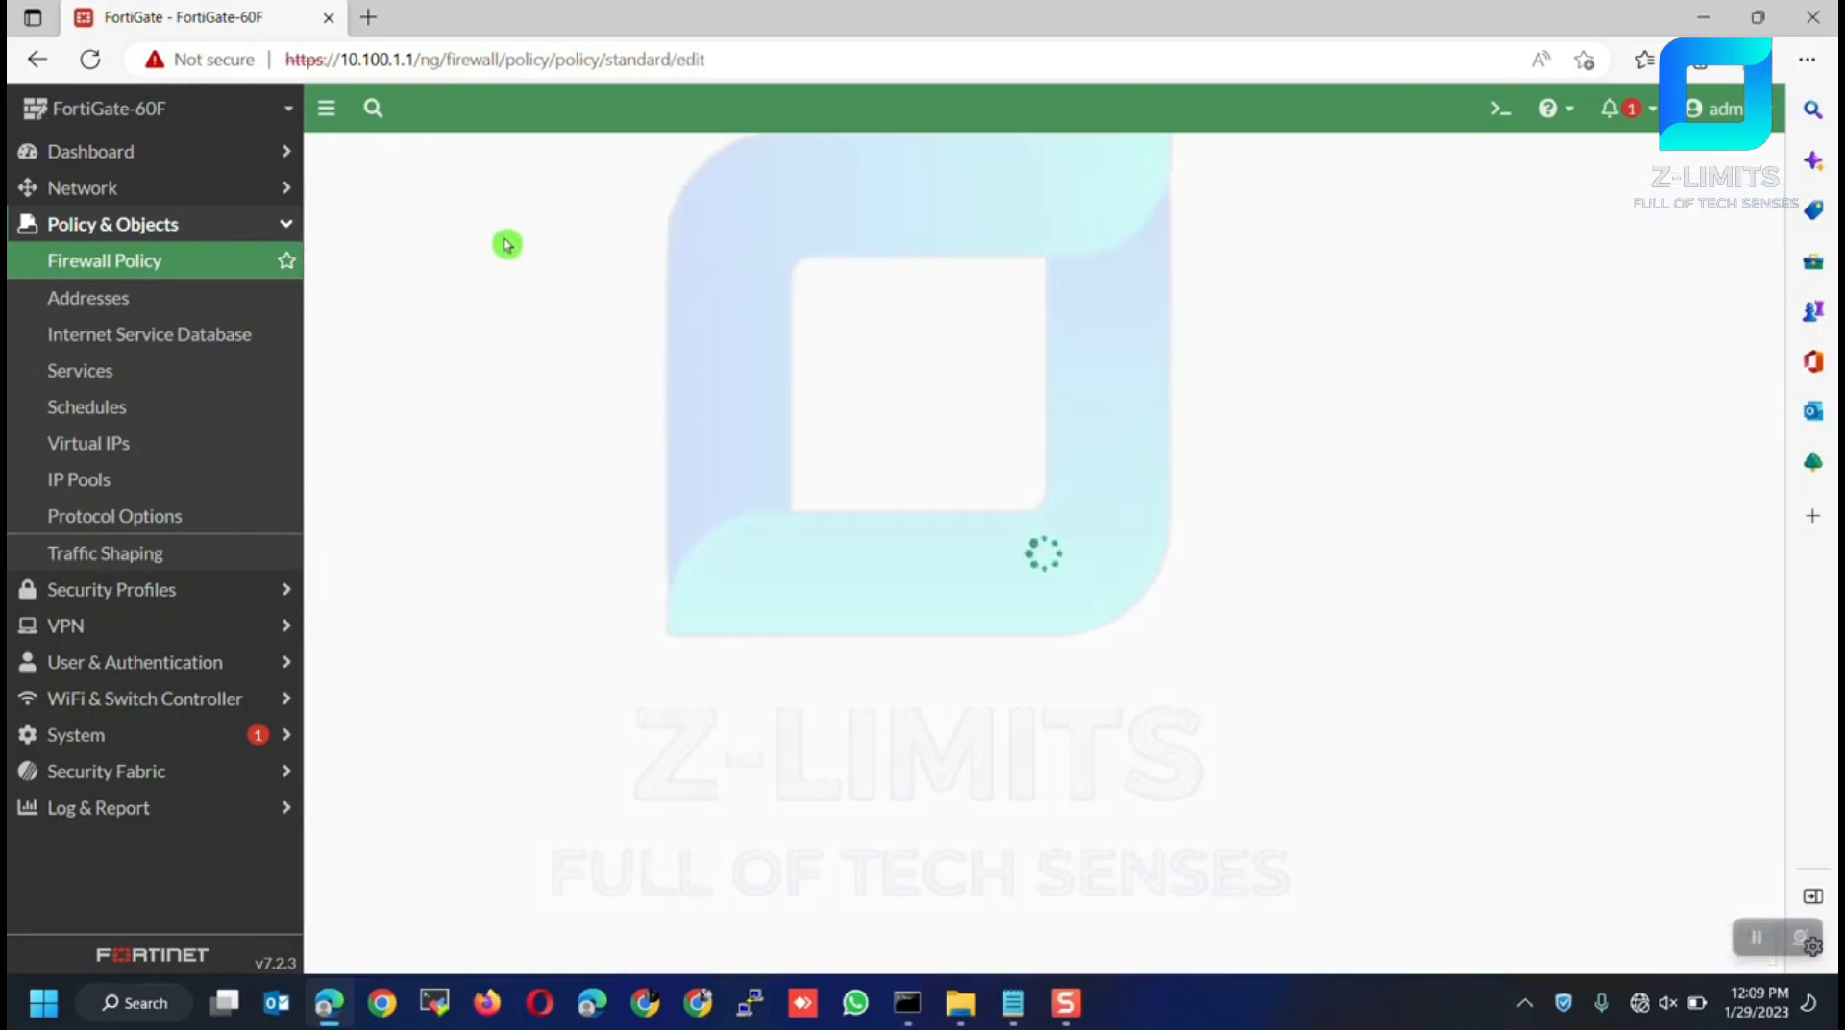
pyautogui.click(575, 225)
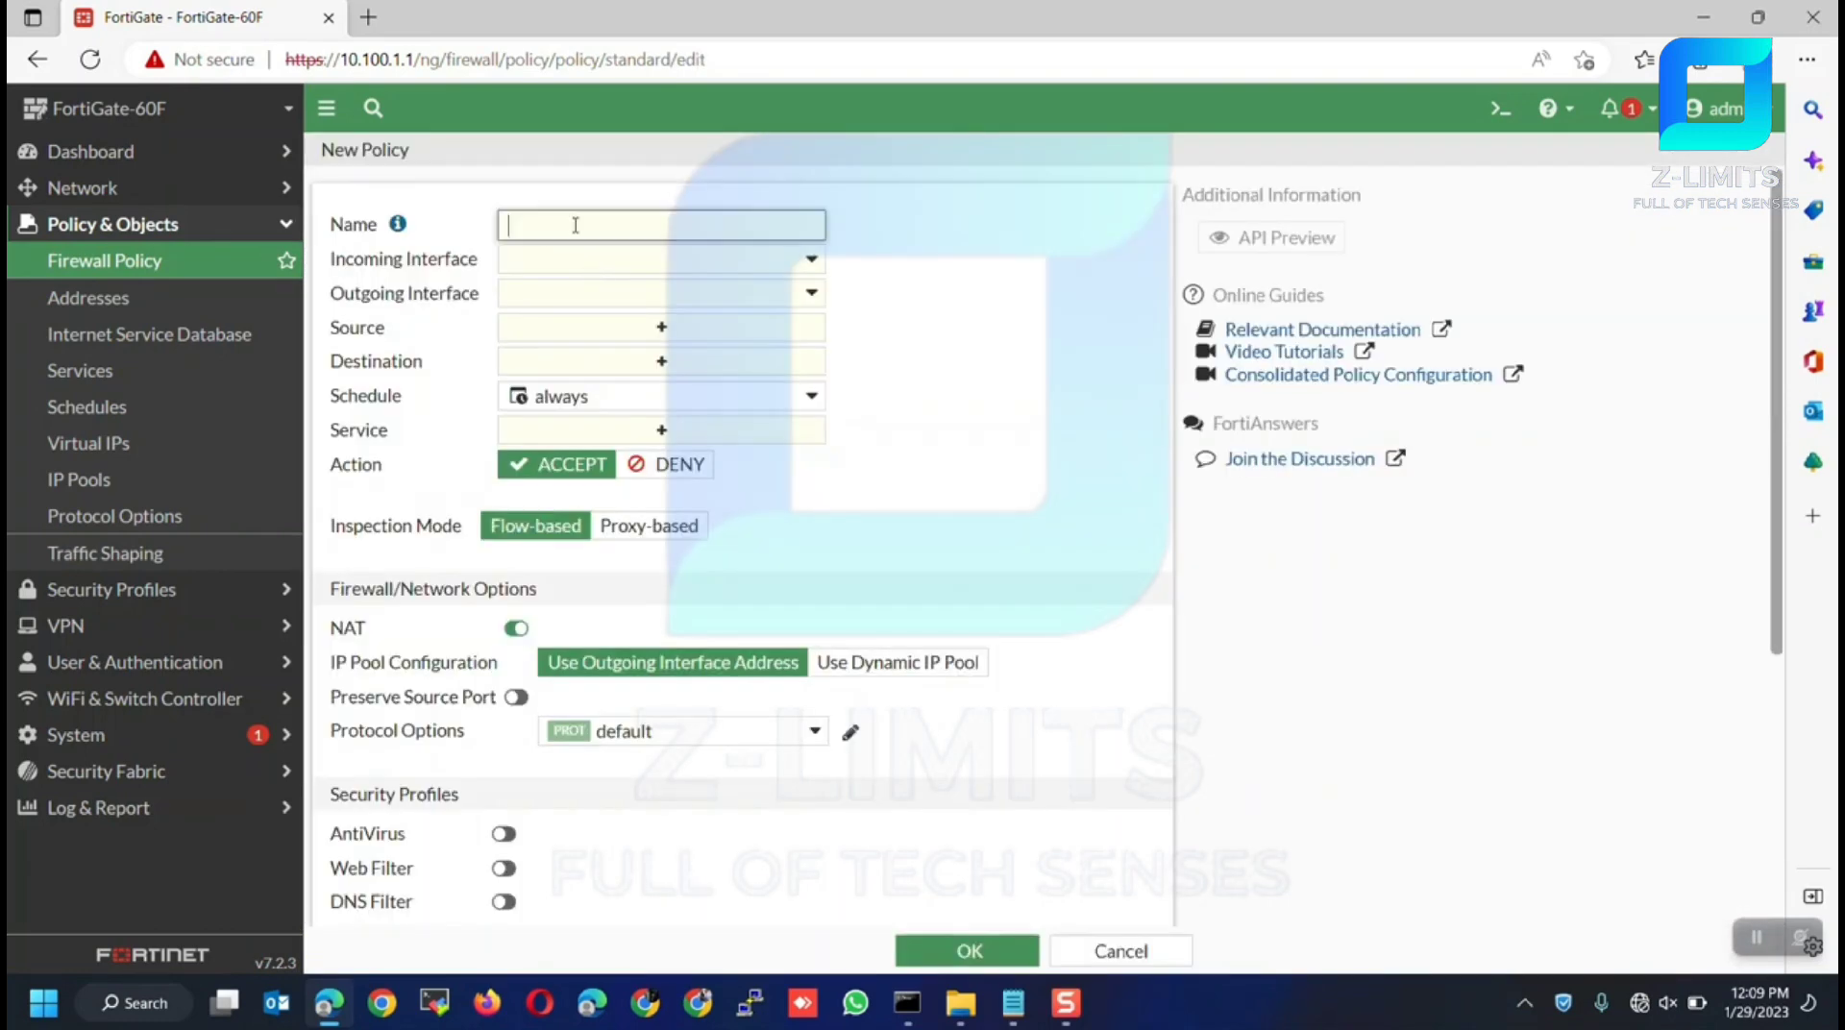
pyautogui.write('LAN - WAN')
pyautogui.click(511, 258)
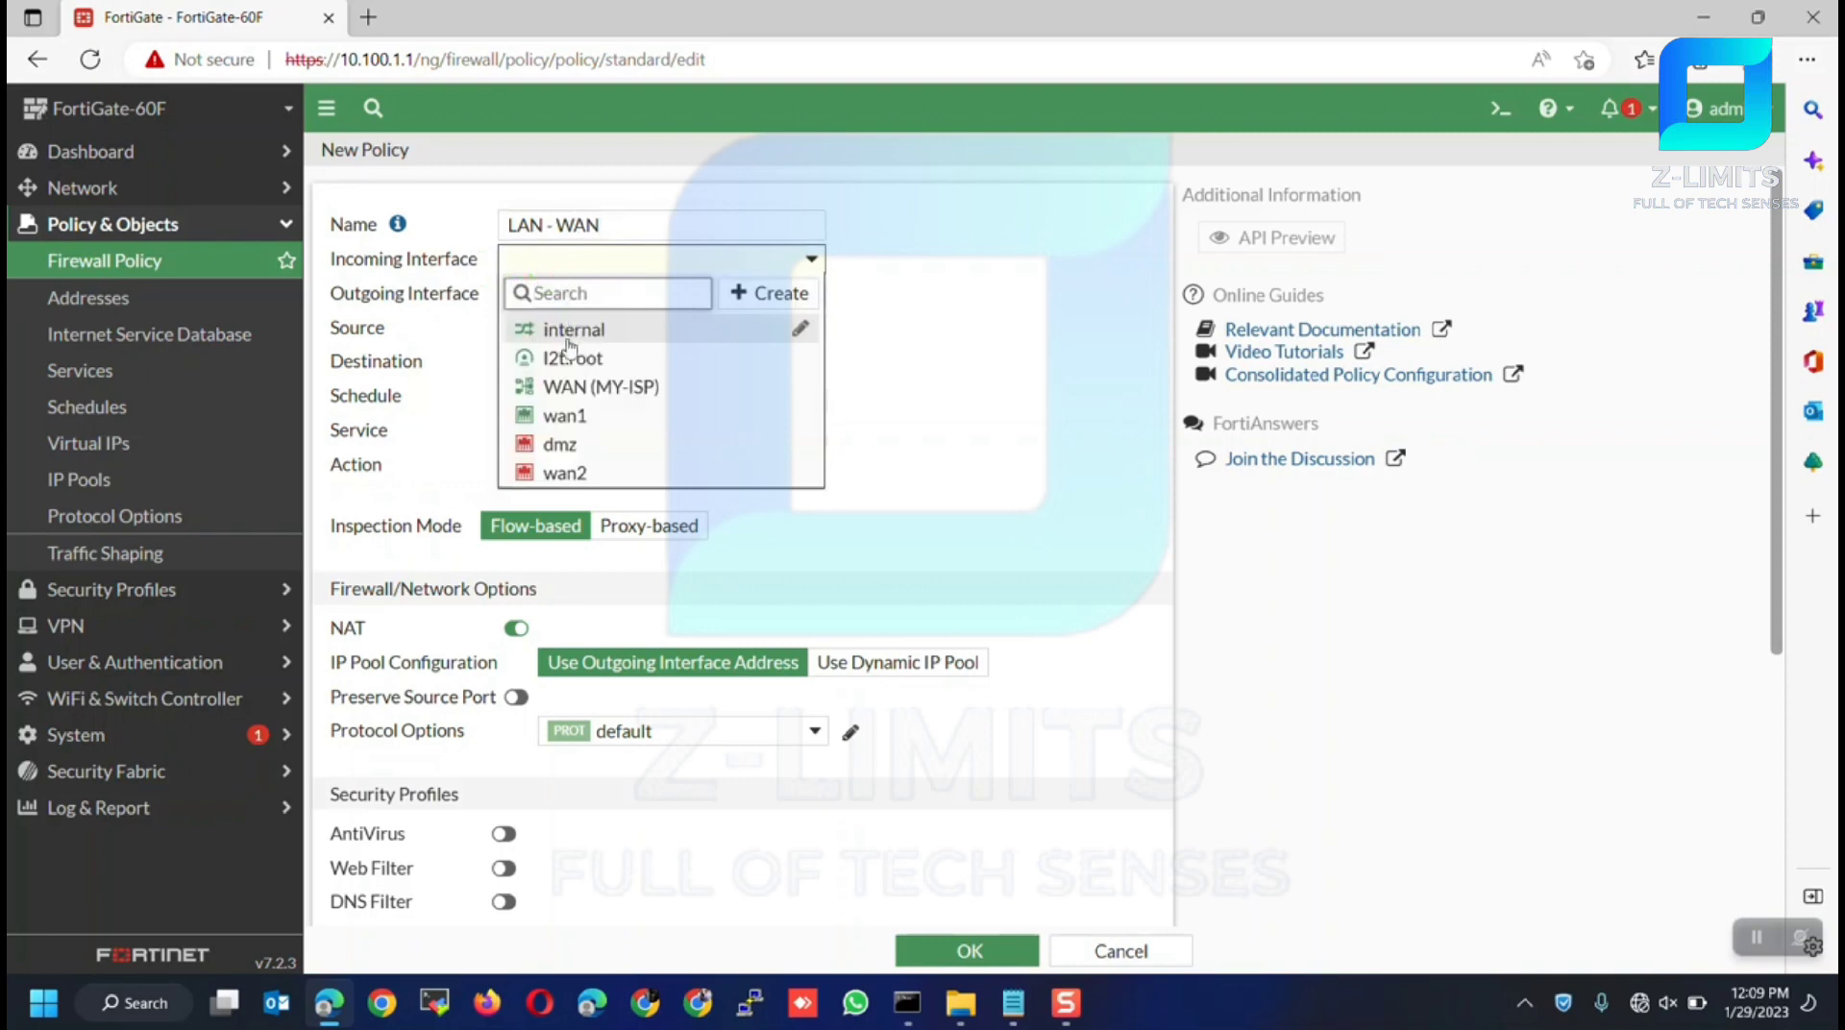
pyautogui.click(560, 336)
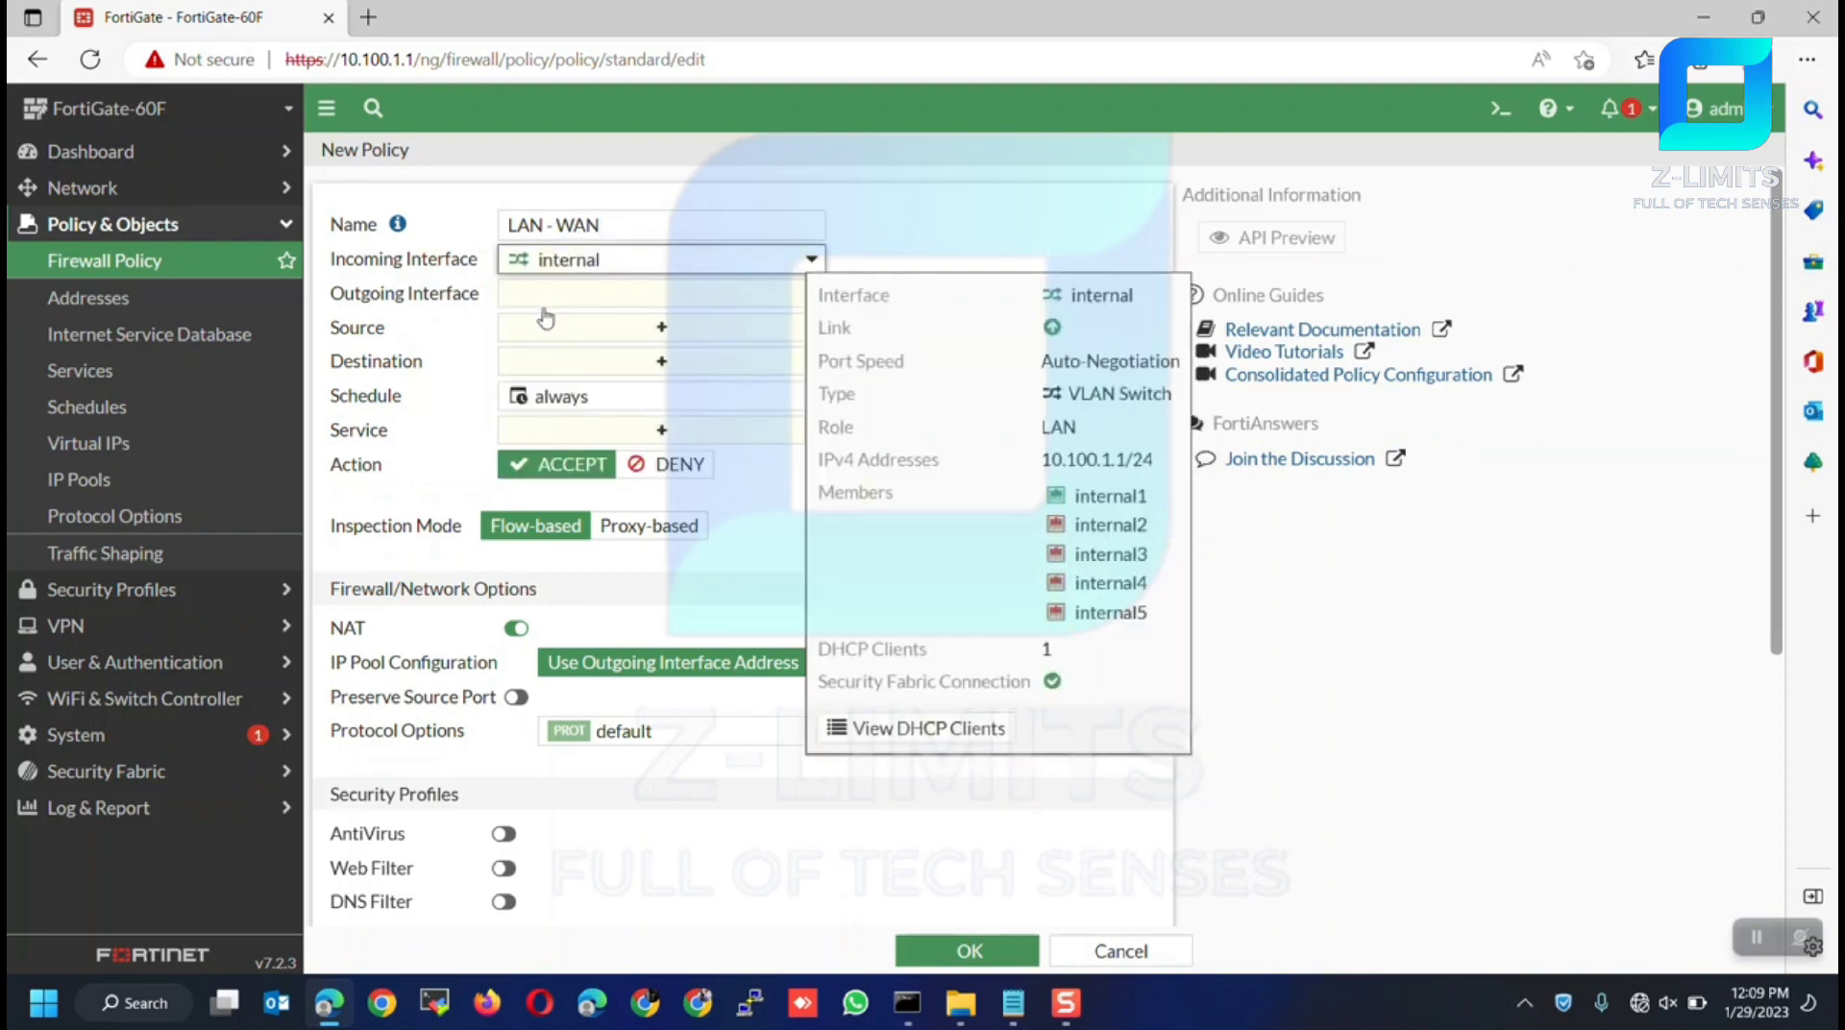
# Review the WAN (MY-ISP) interface details in the outgoing list, noting VLAN ID 500
pyautogui.click(575, 295)
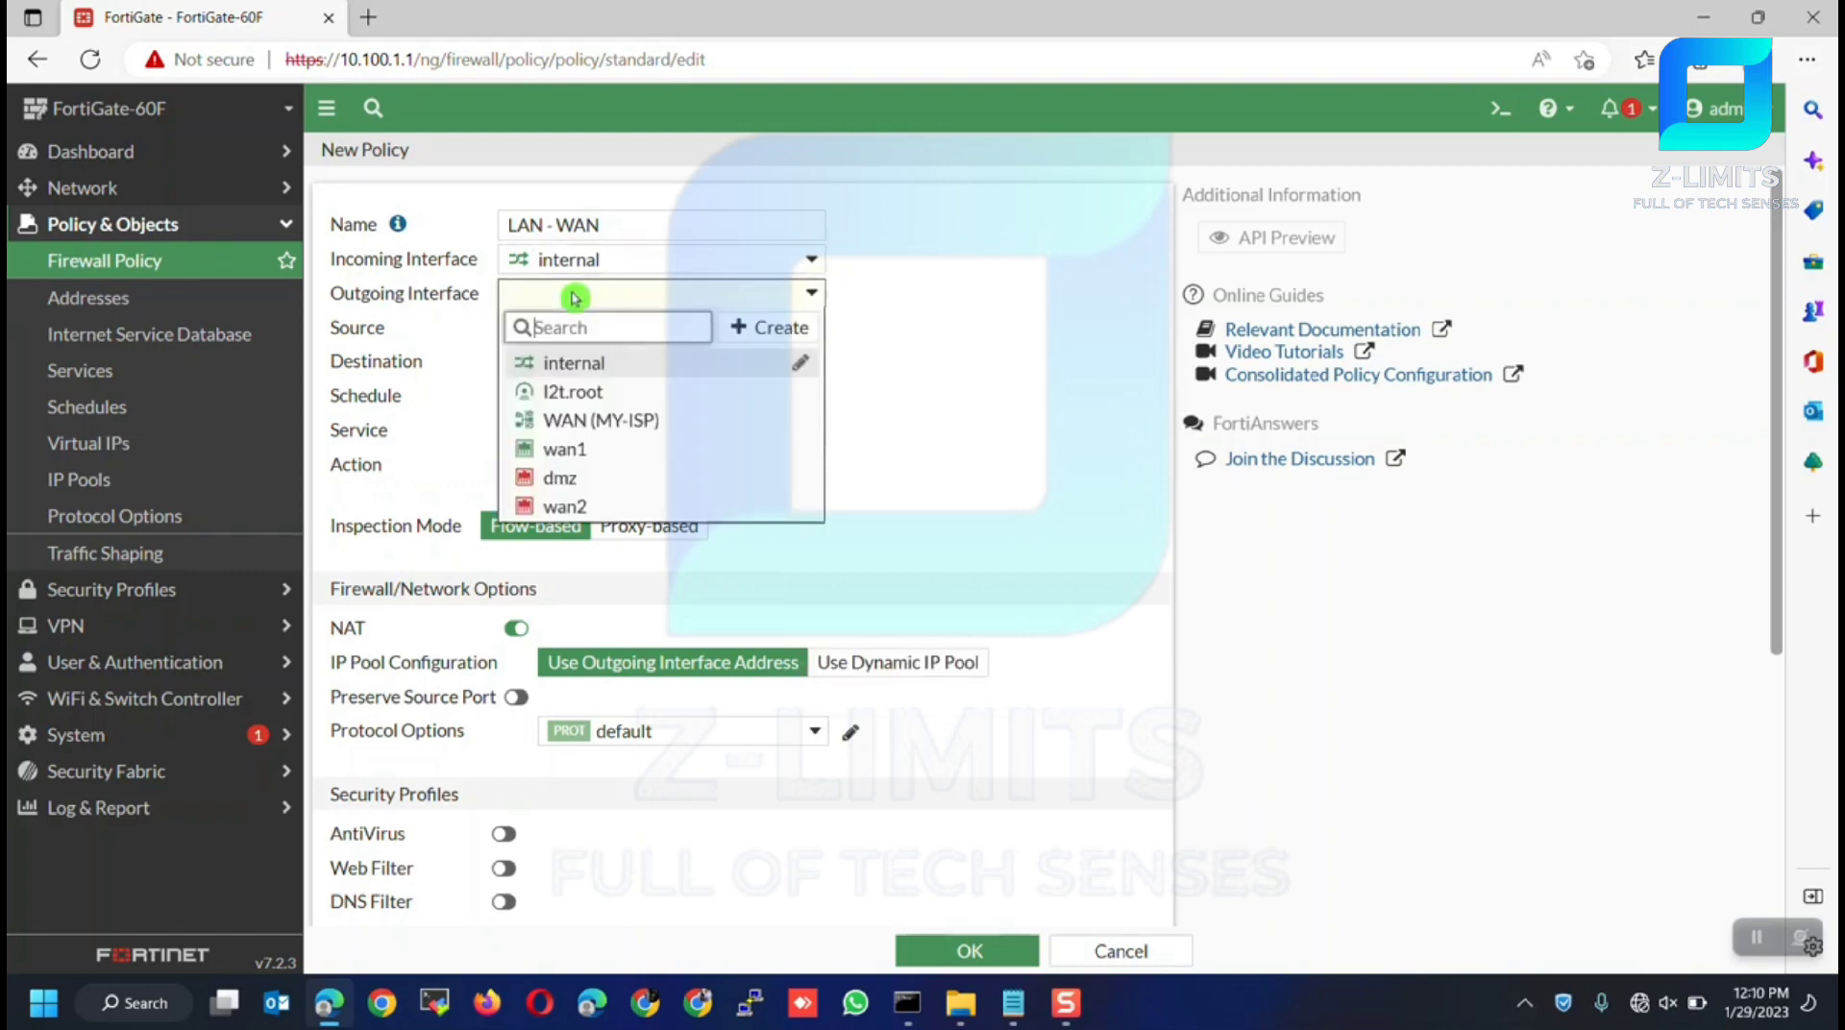
pyautogui.moveTo(566, 457)
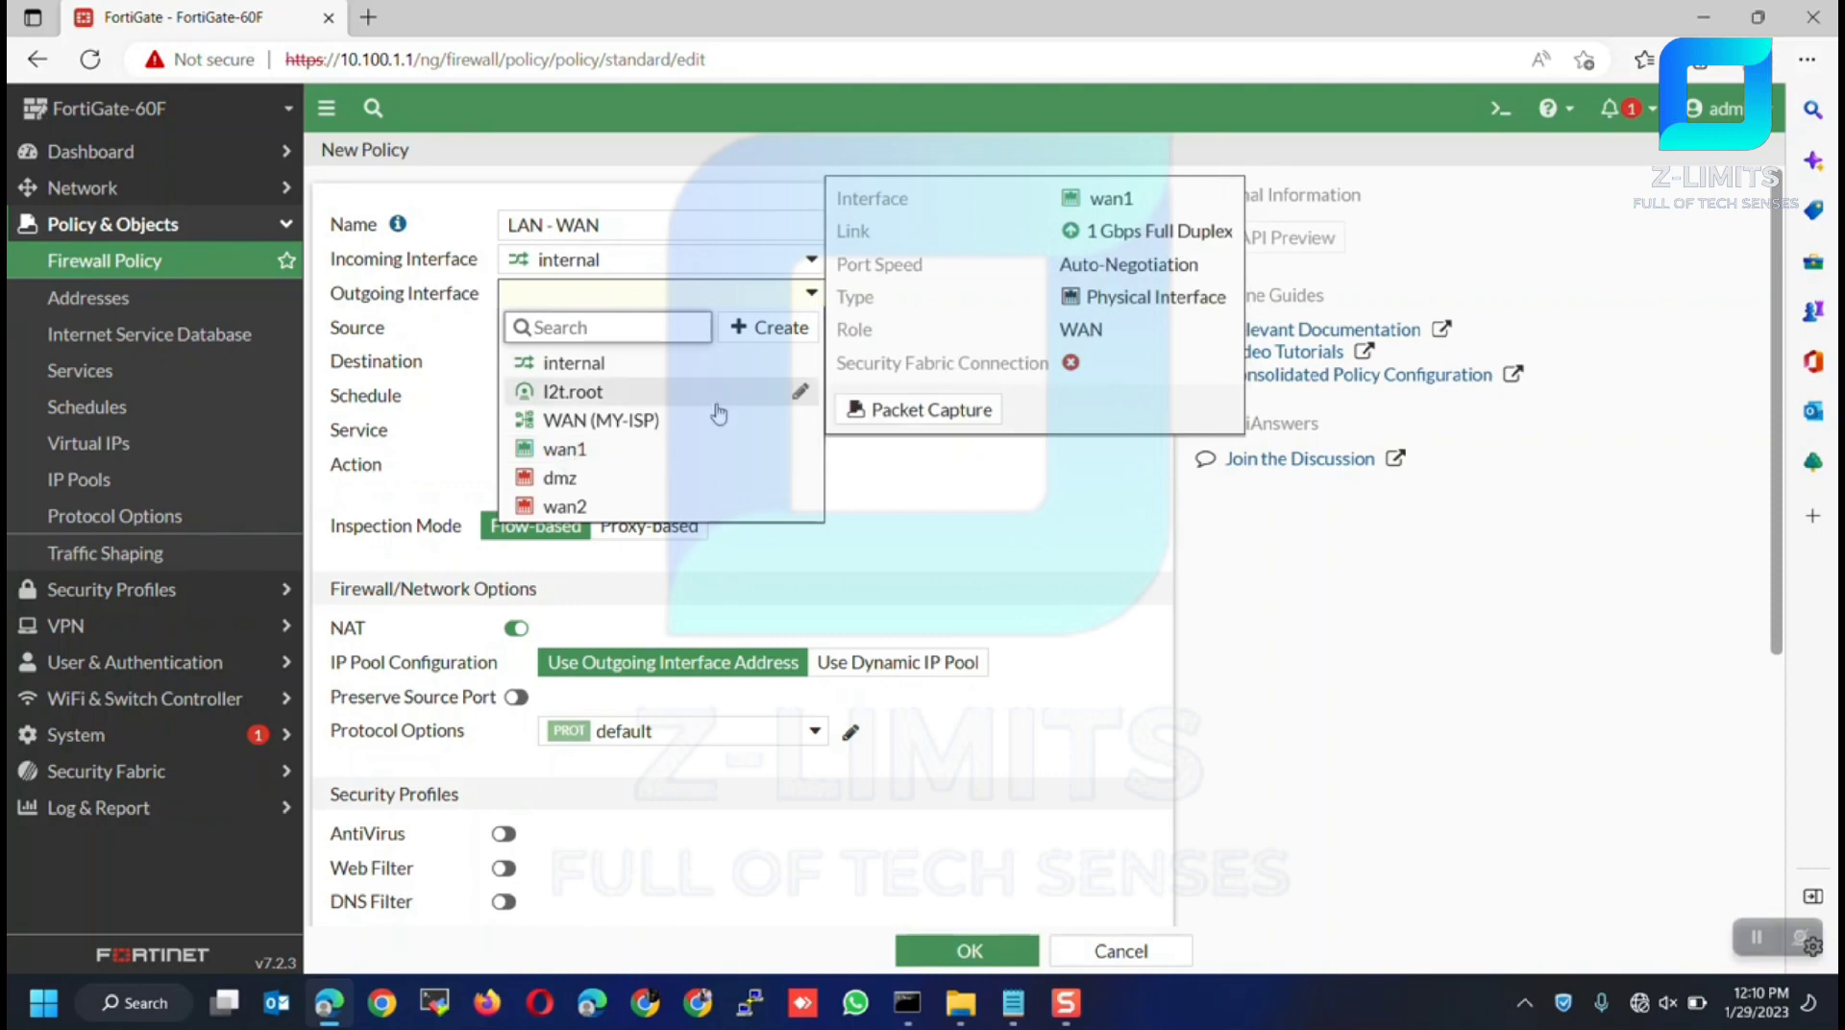
pyautogui.moveTo(804, 421)
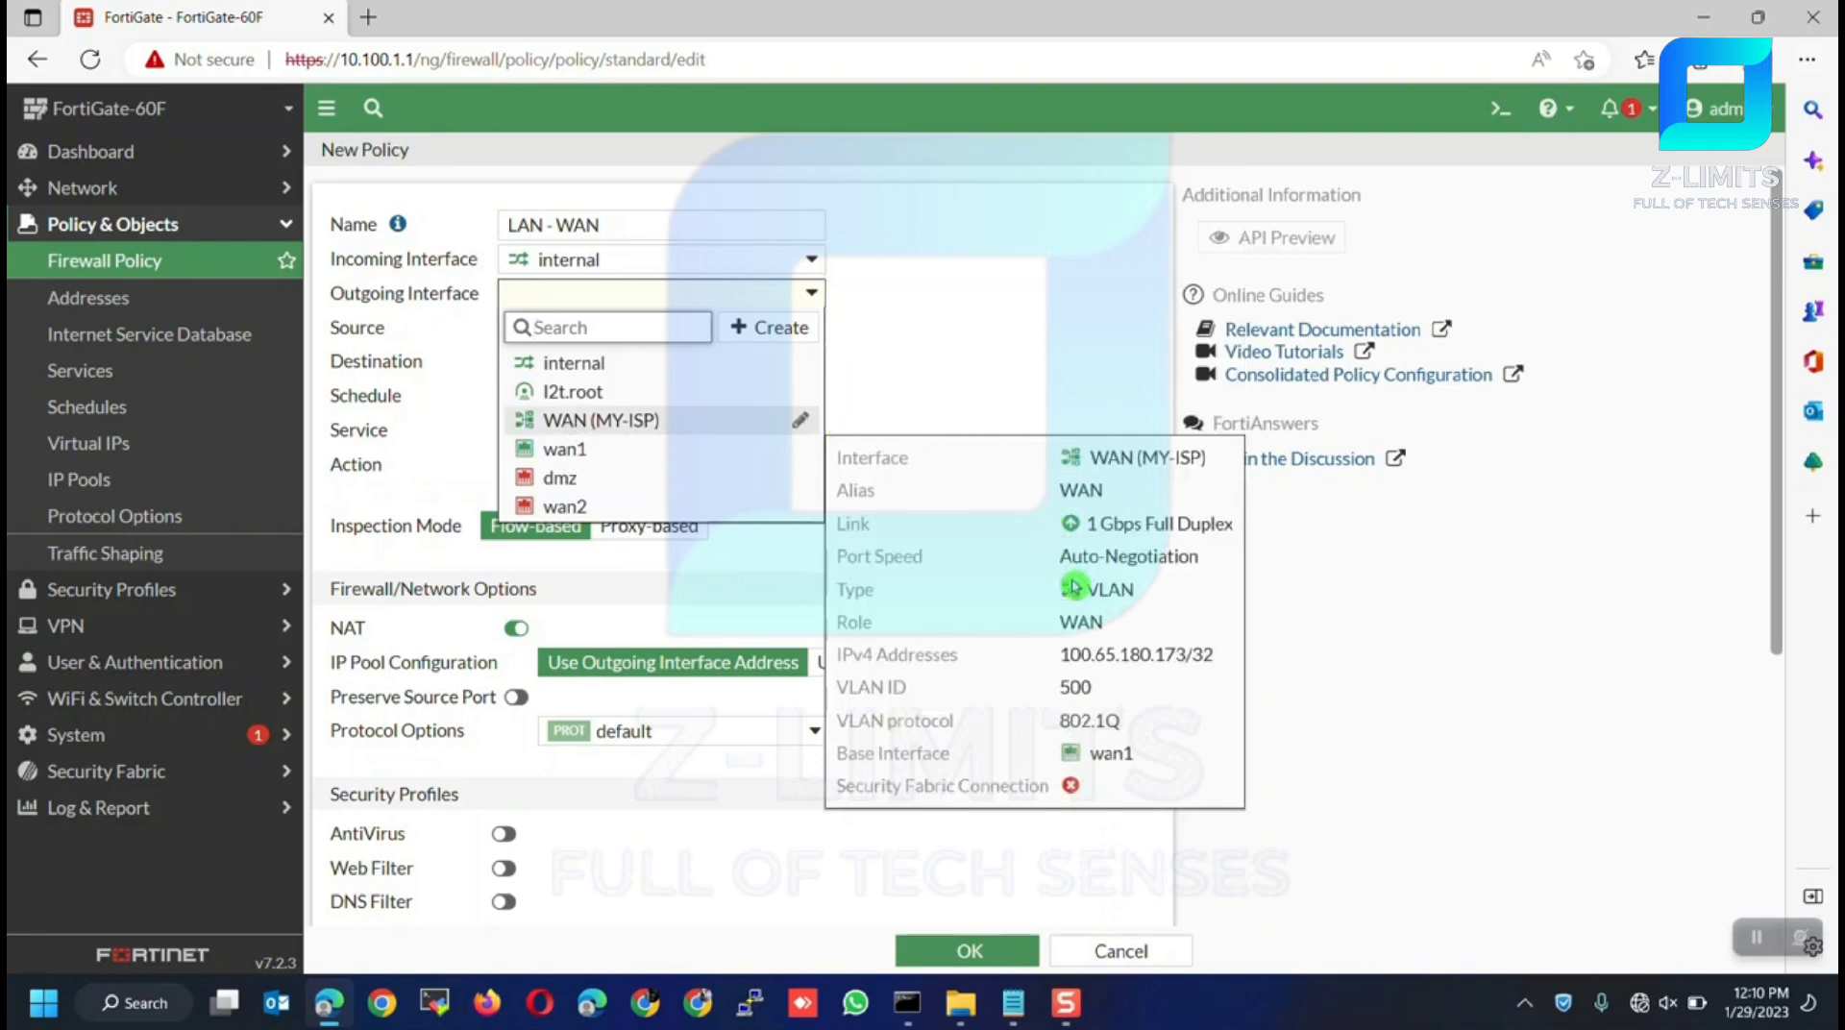
pyautogui.doubleClick(1076, 686)
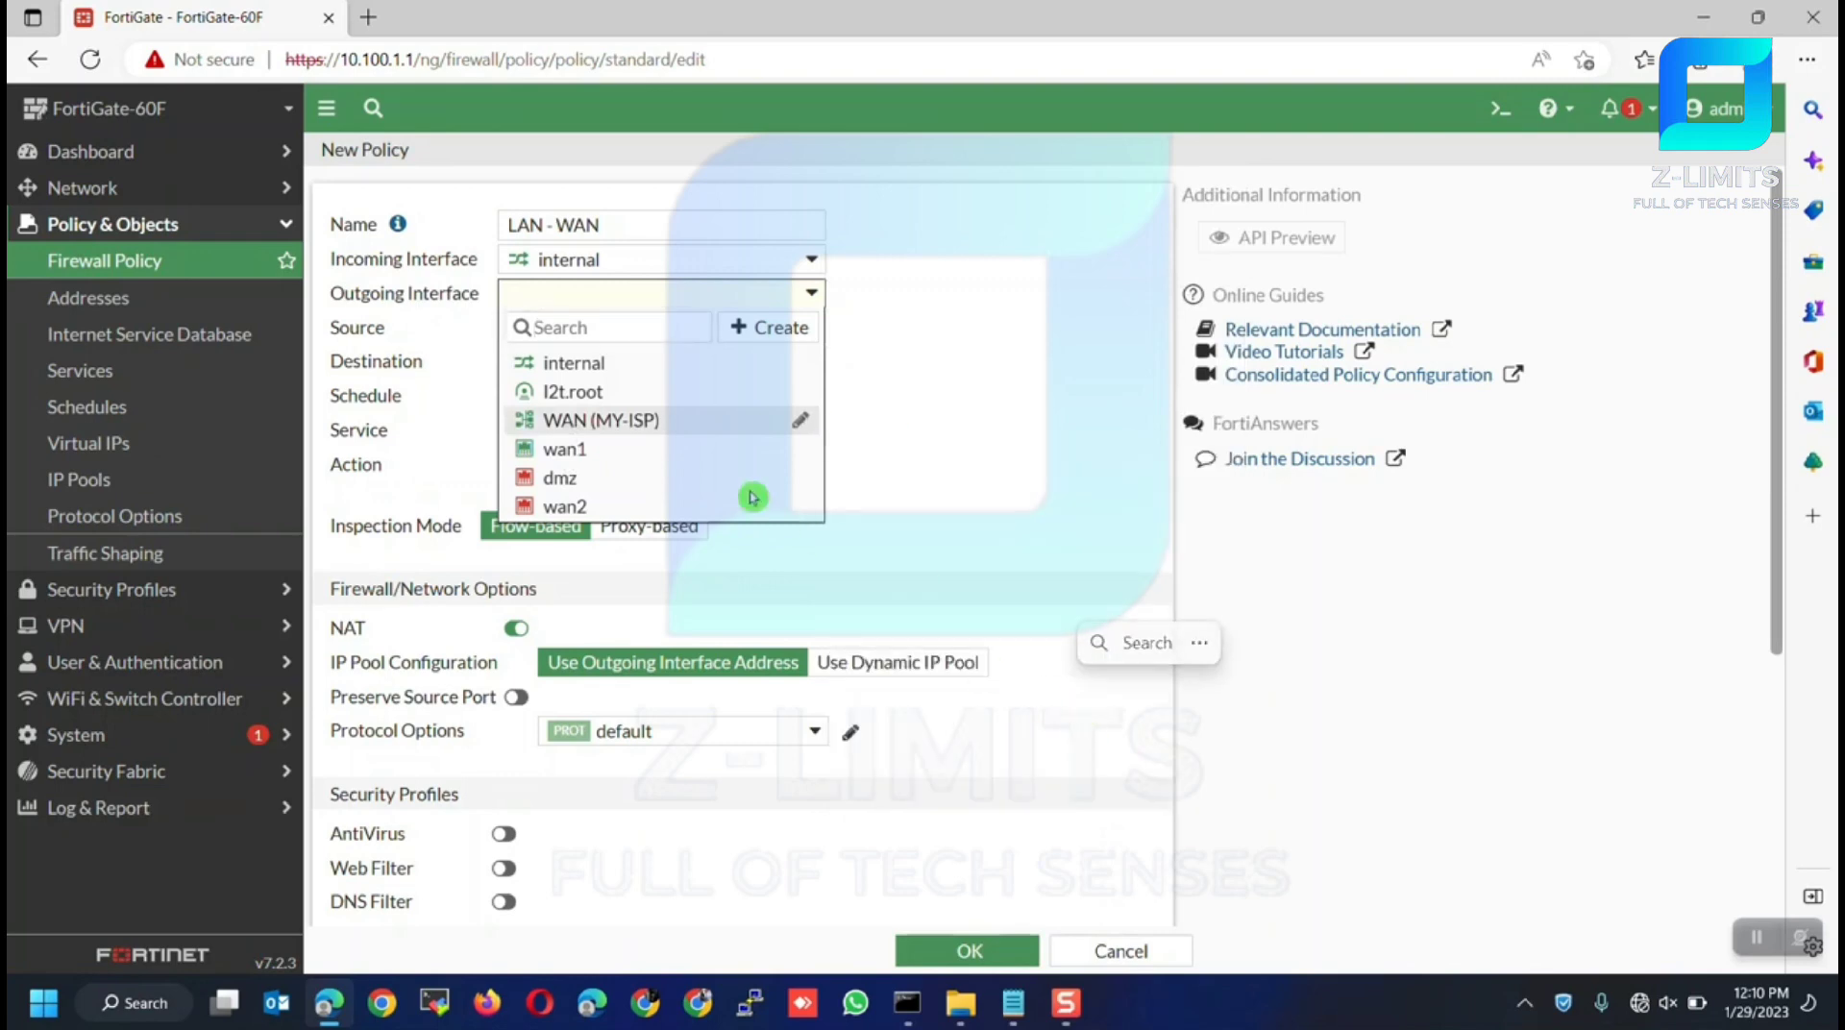
# Set the outgoing interface to WAN (MY-ISP) and the source address to internal
pyautogui.click(708, 420)
pyautogui.click(589, 331)
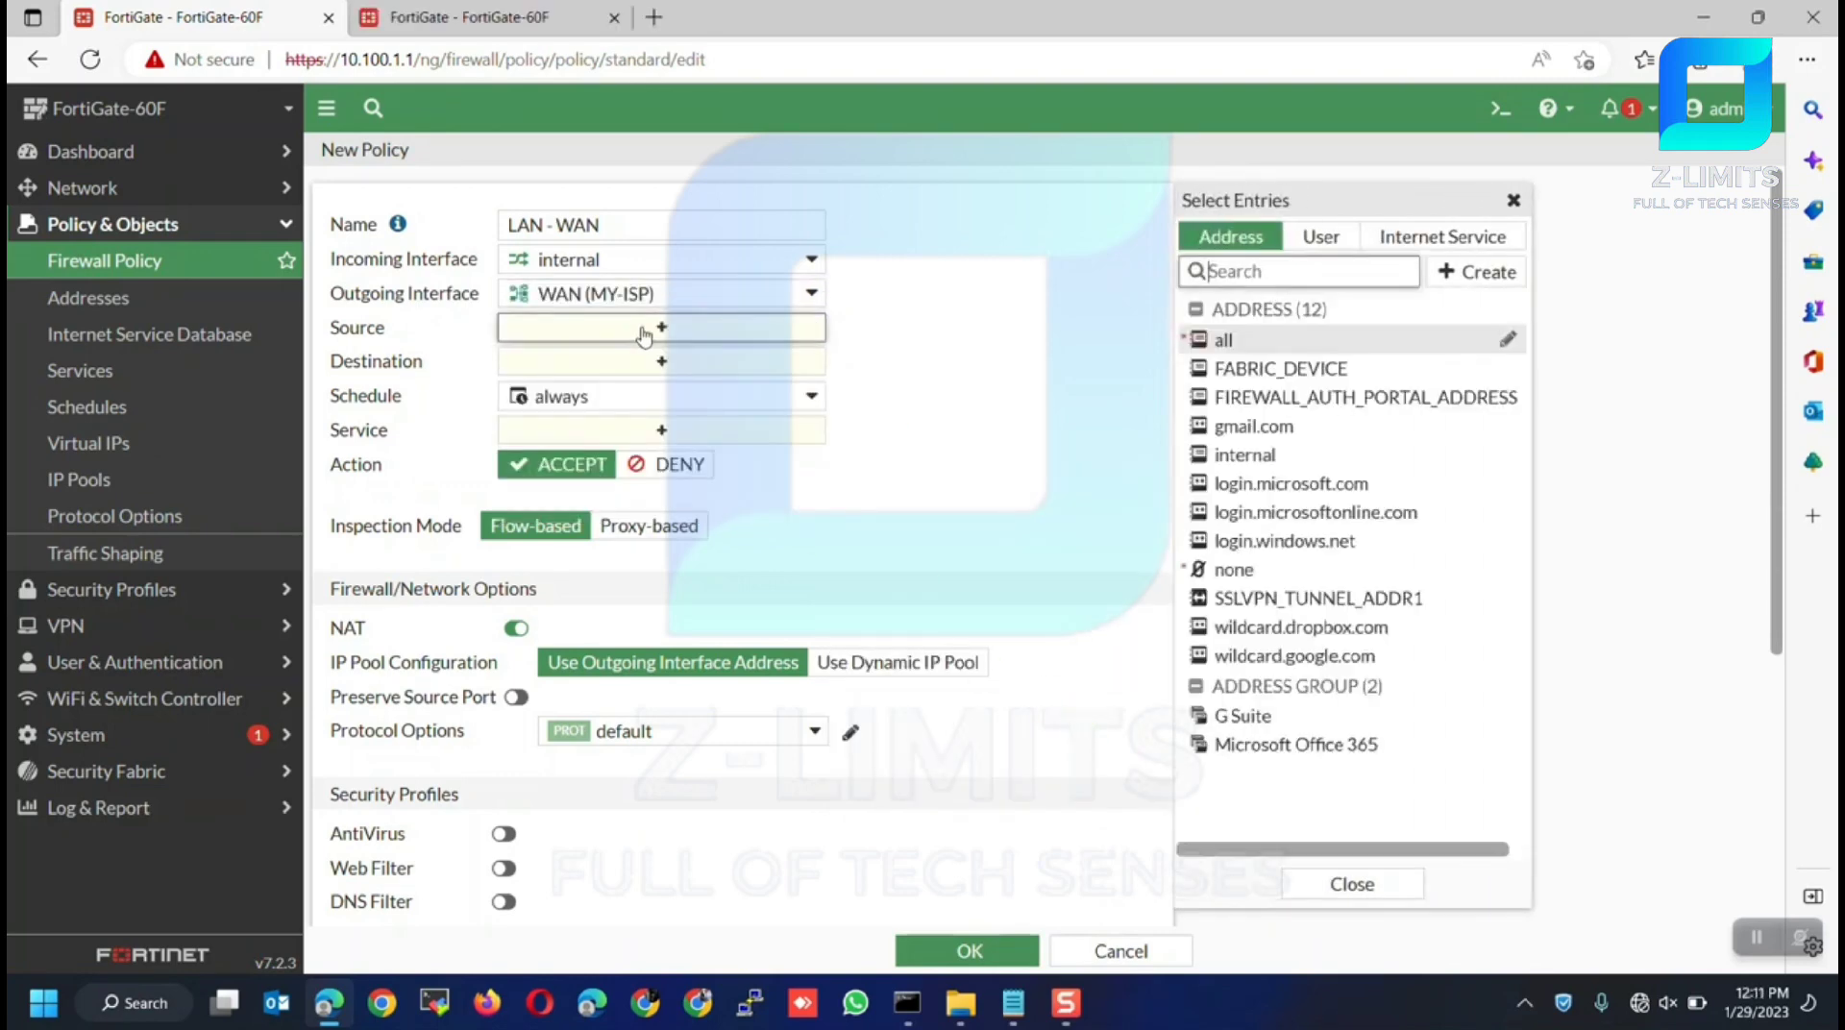
pyautogui.moveTo(1238, 350)
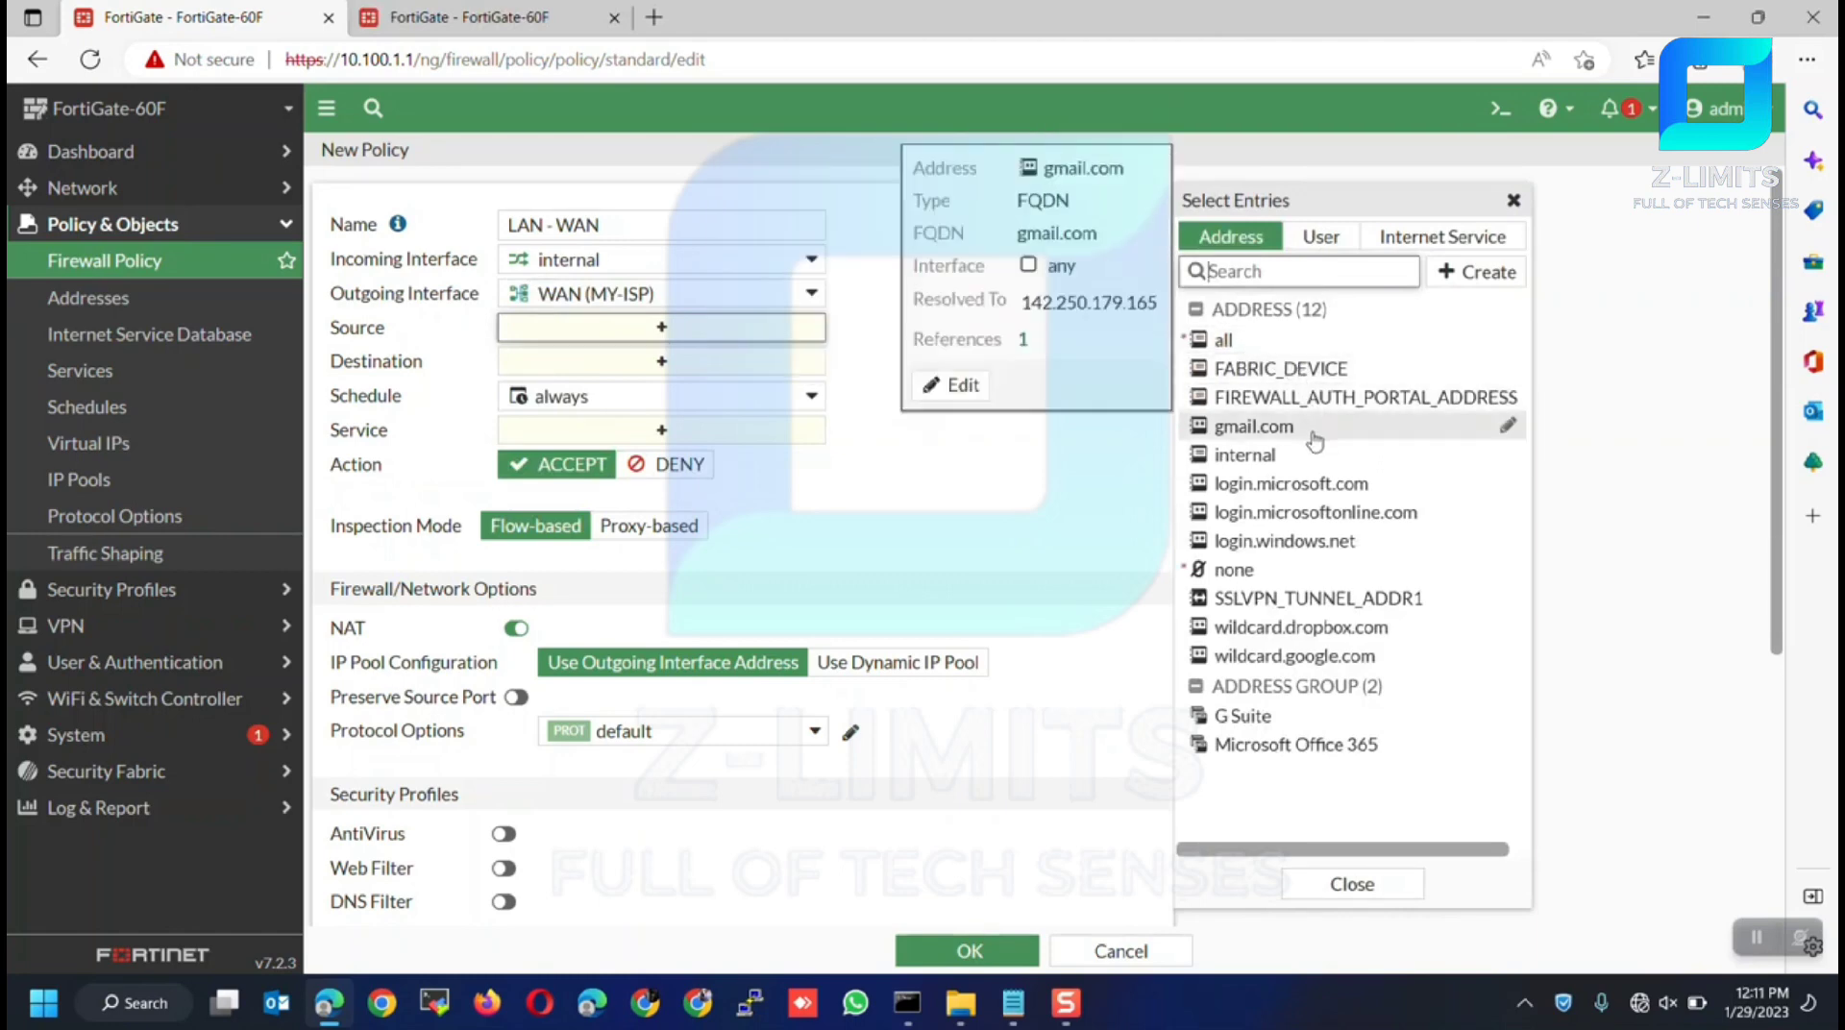
pyautogui.moveTo(1297, 462)
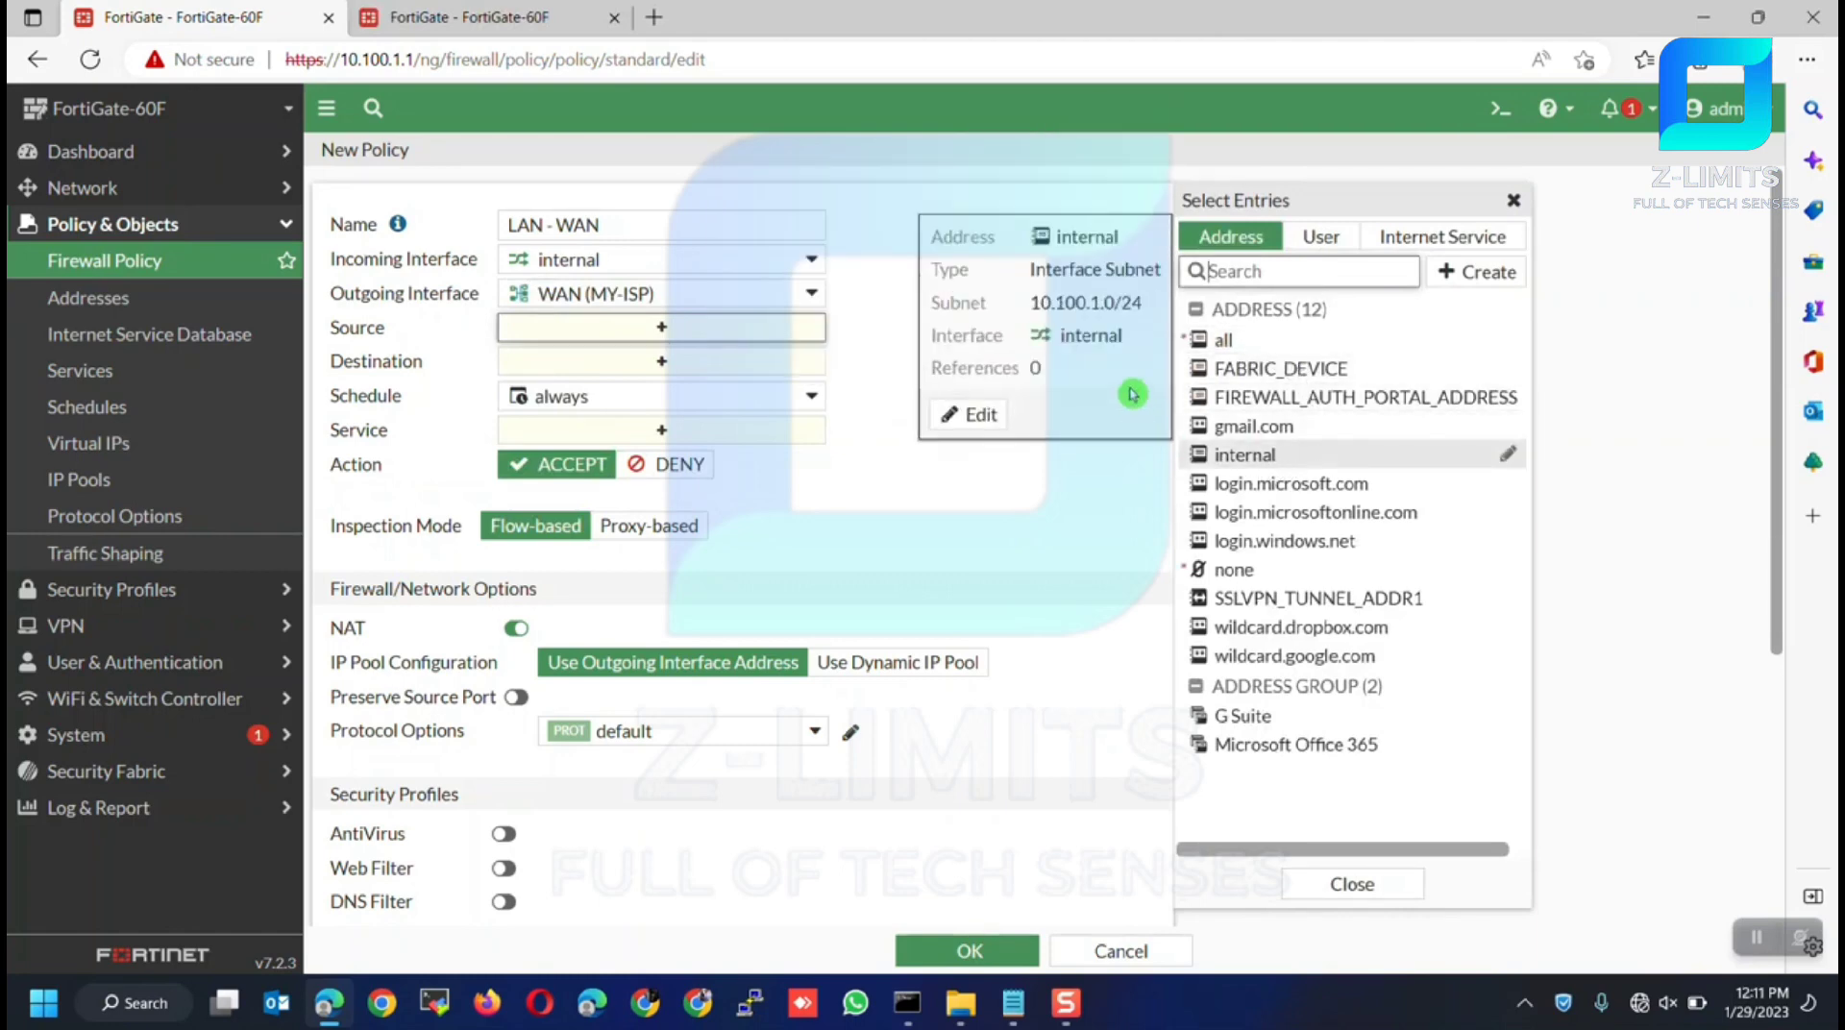
pyautogui.click(533, 16)
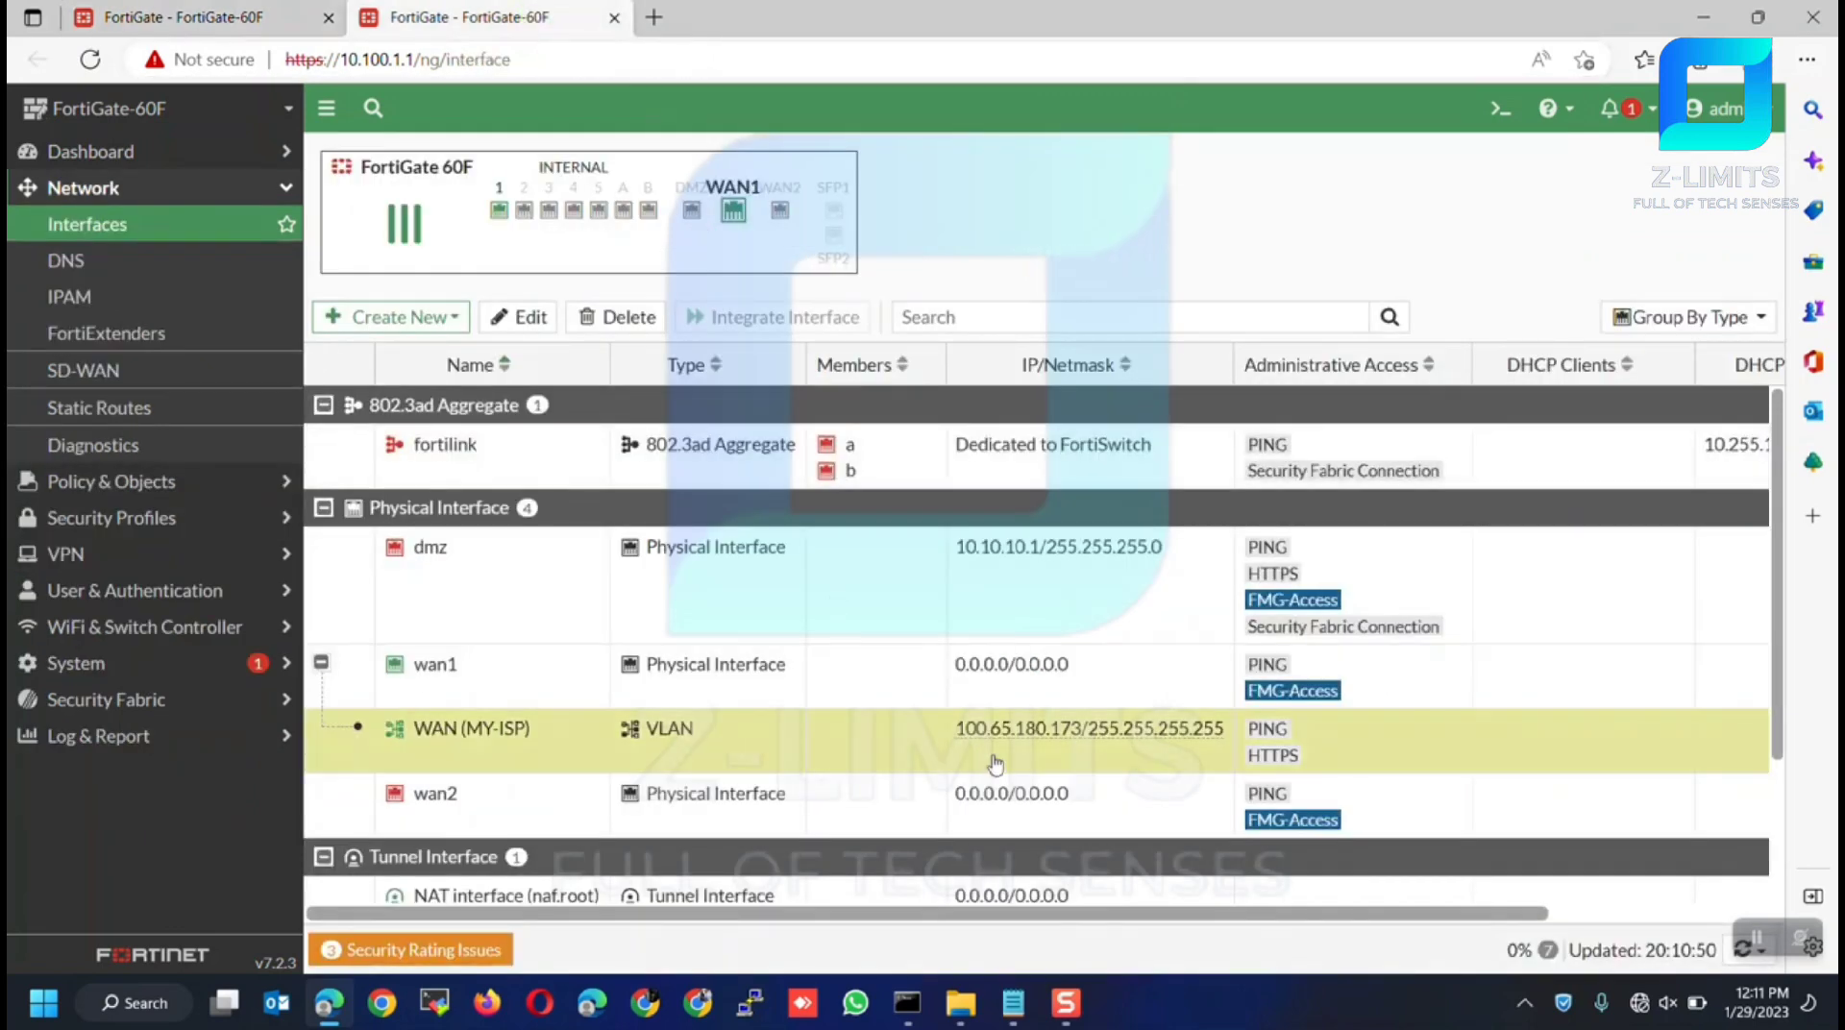
pyautogui.scroll(-2, 939, 759)
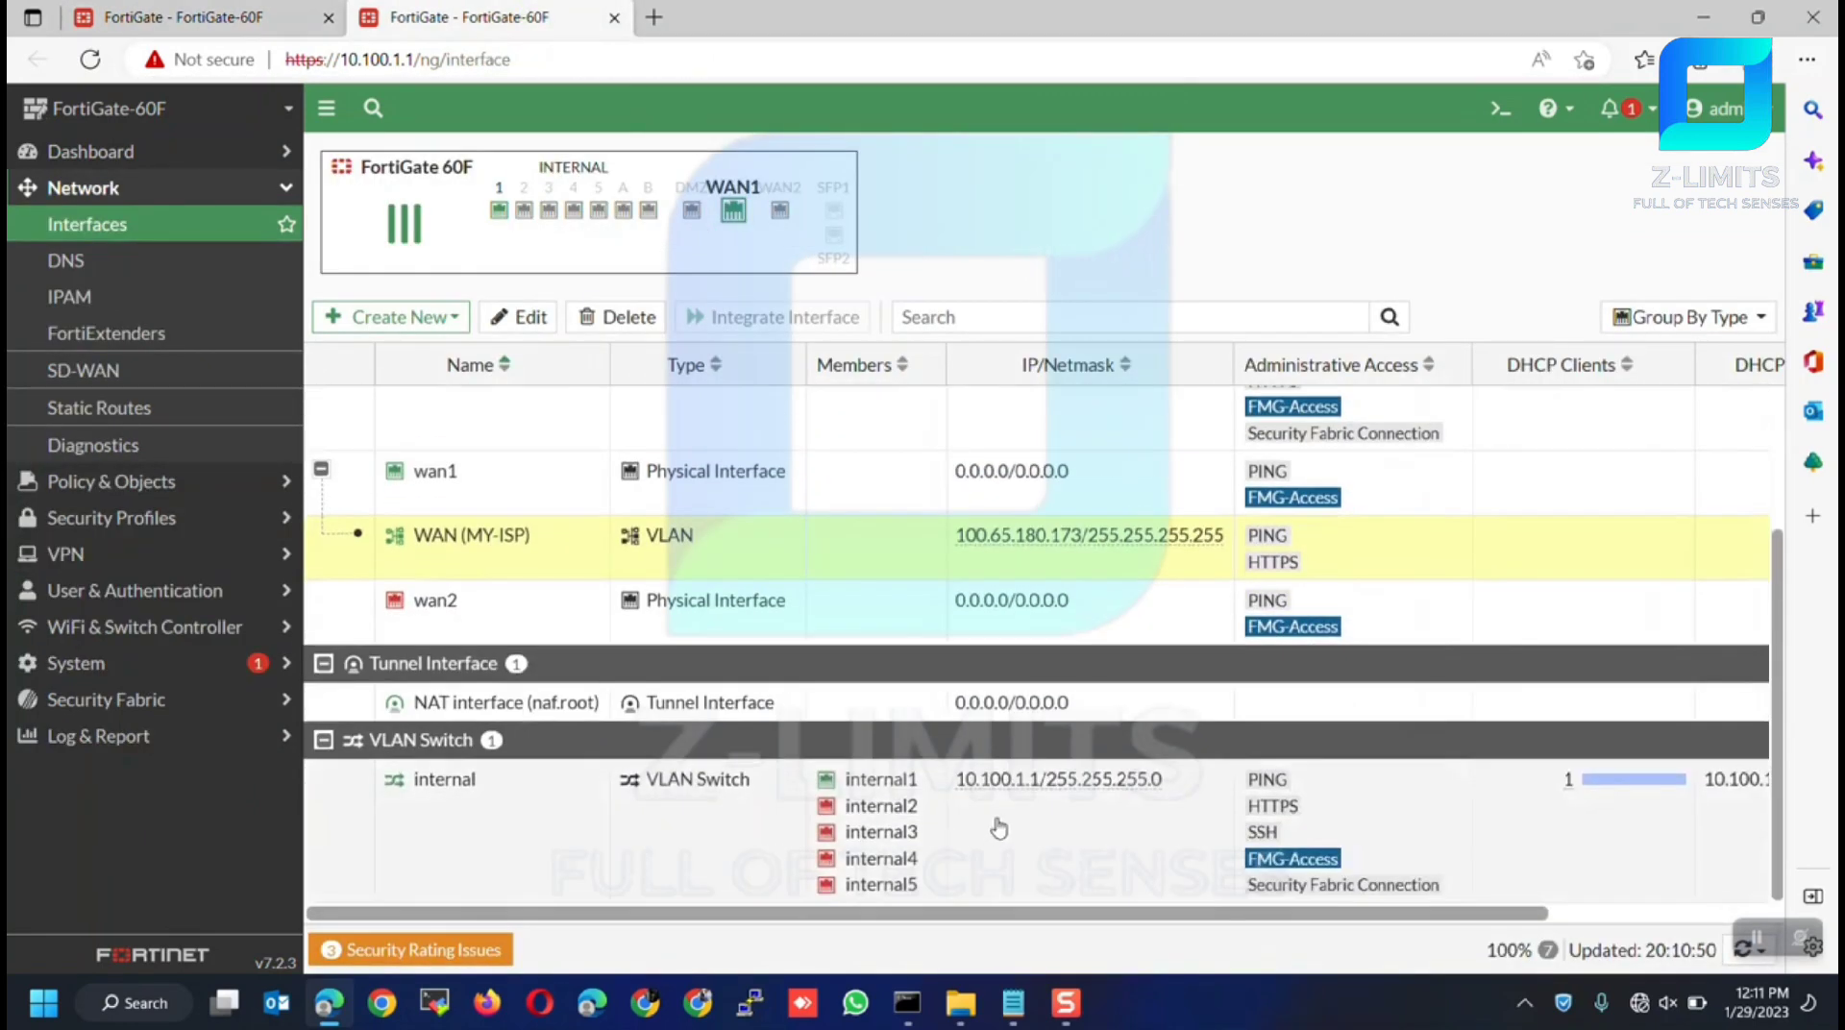
pyautogui.moveTo(1010, 795)
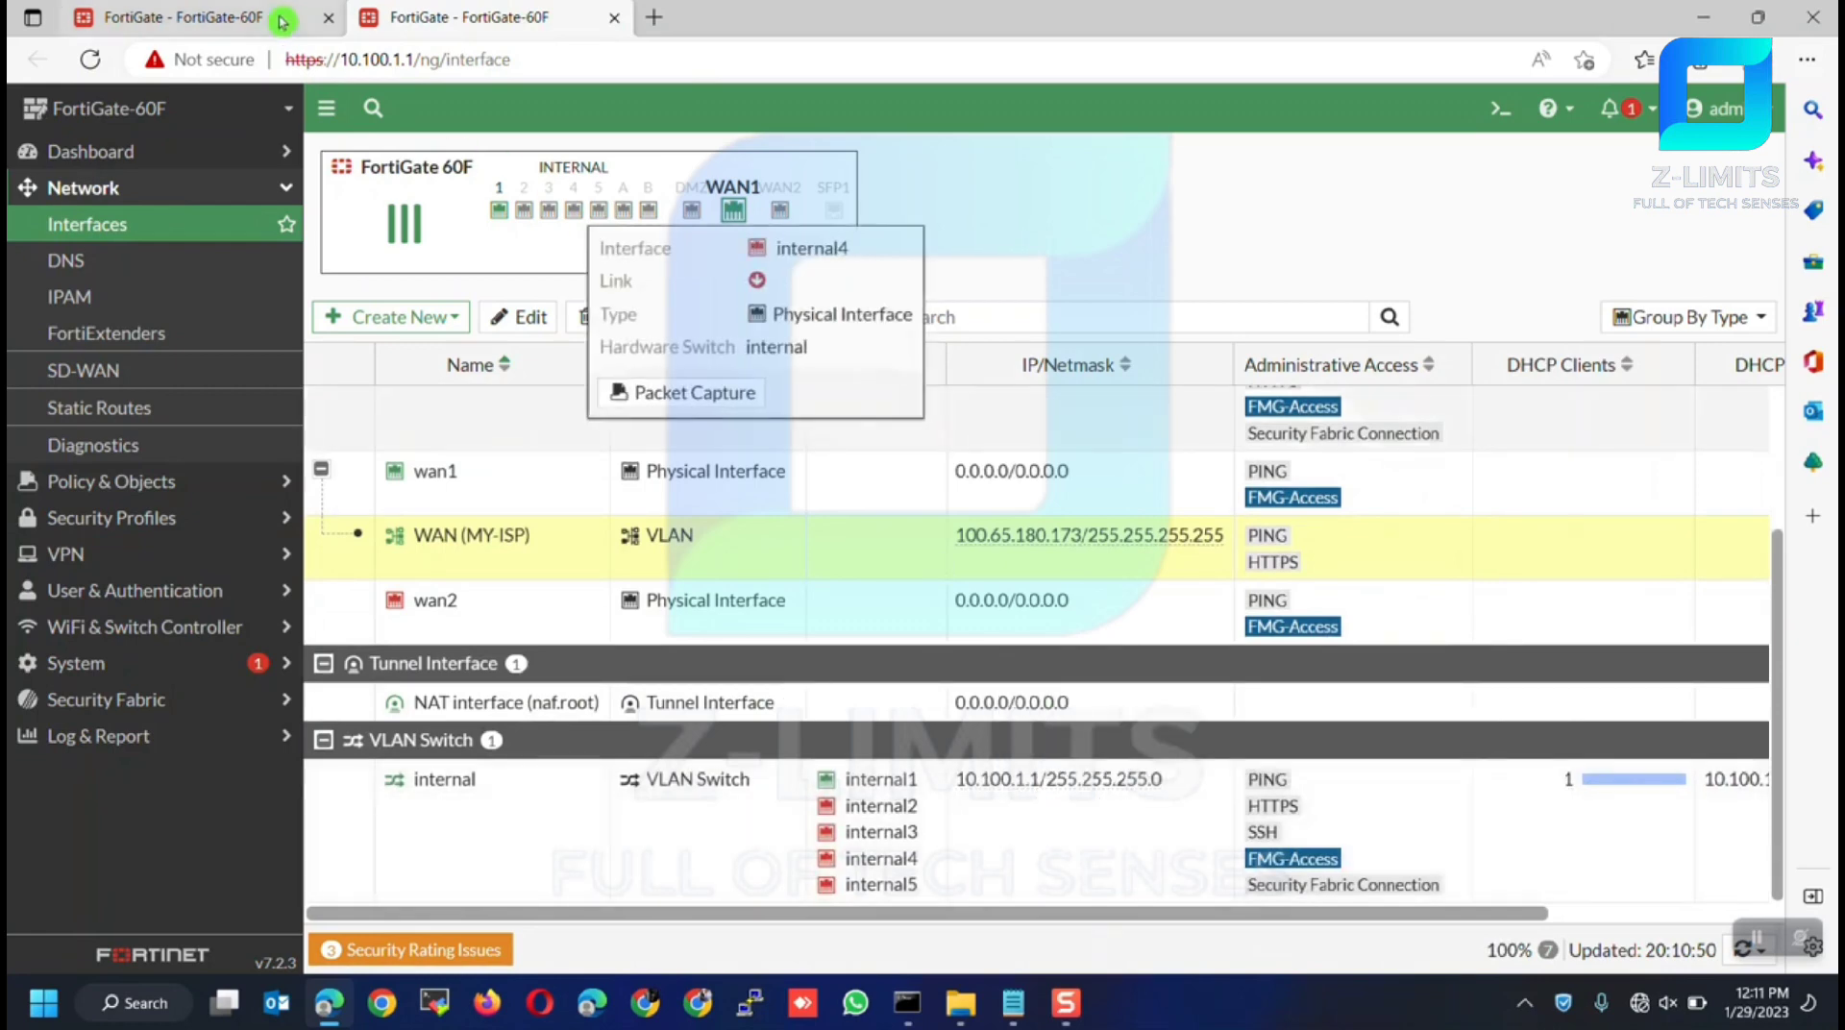
pyautogui.click(182, 17)
pyautogui.click(1249, 455)
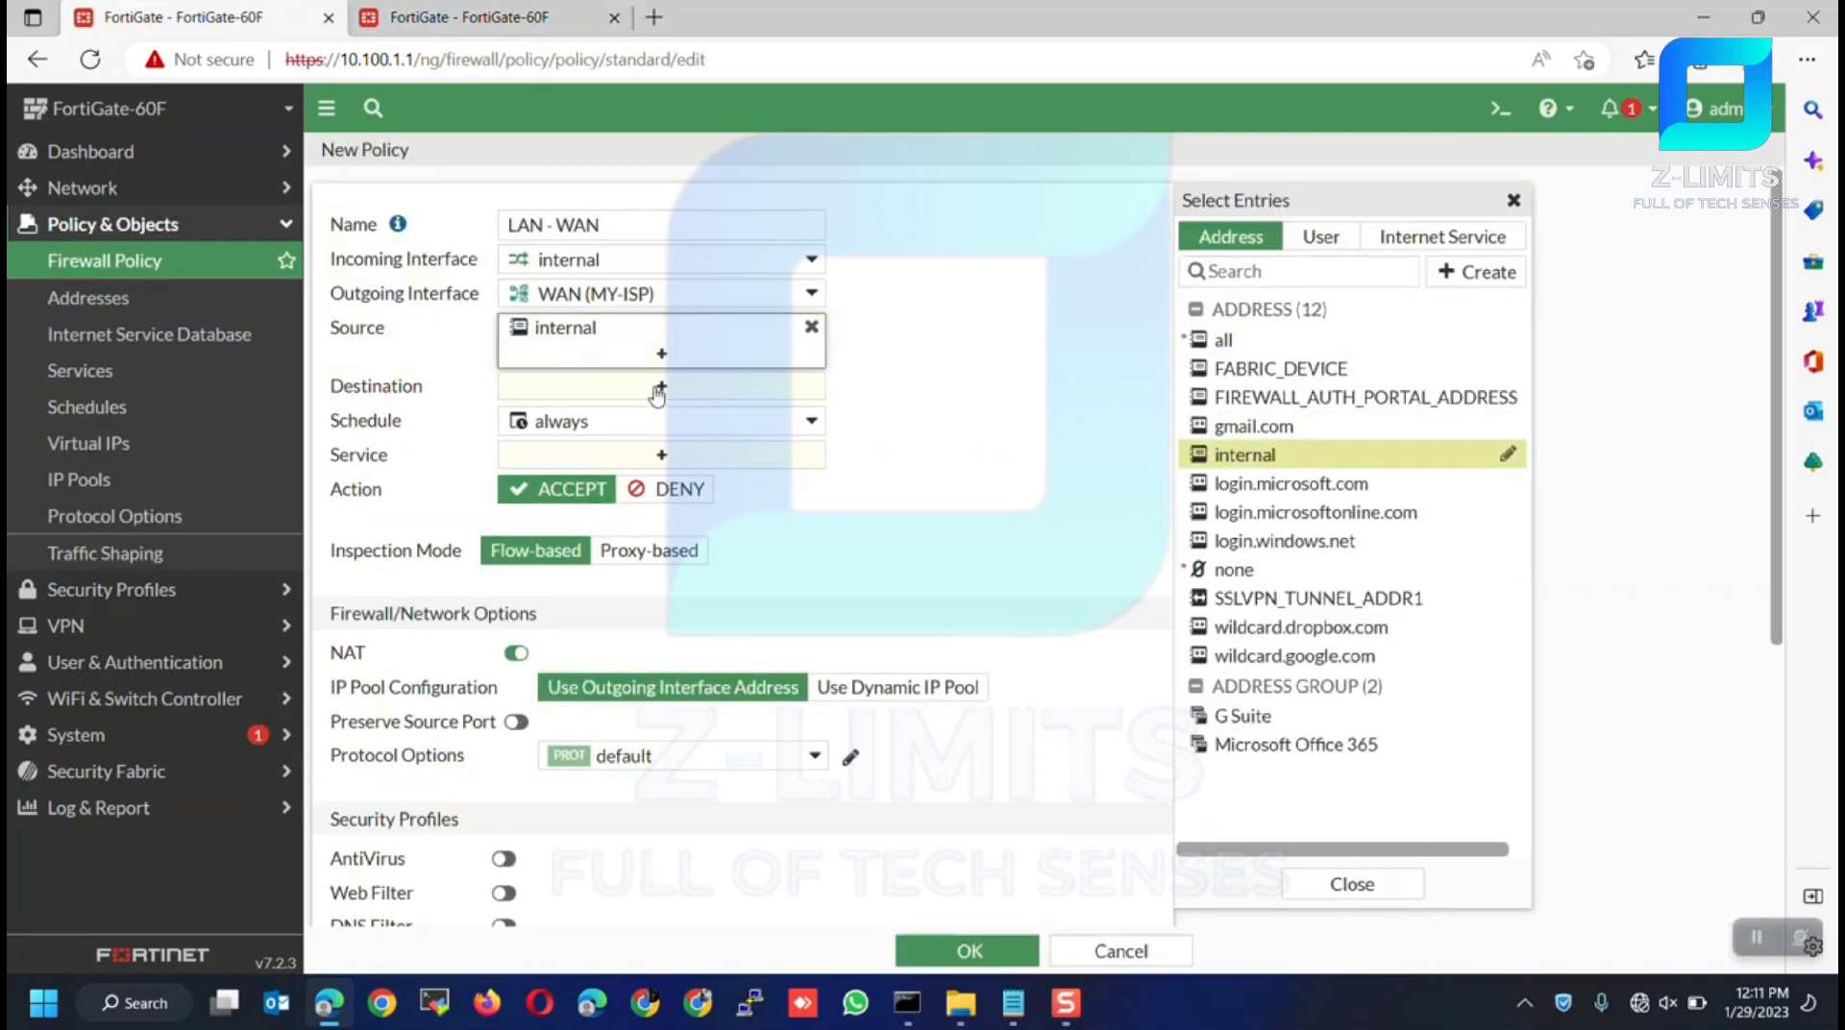
# Set the policy's destination to all and its service to ALL
pyautogui.click(658, 389)
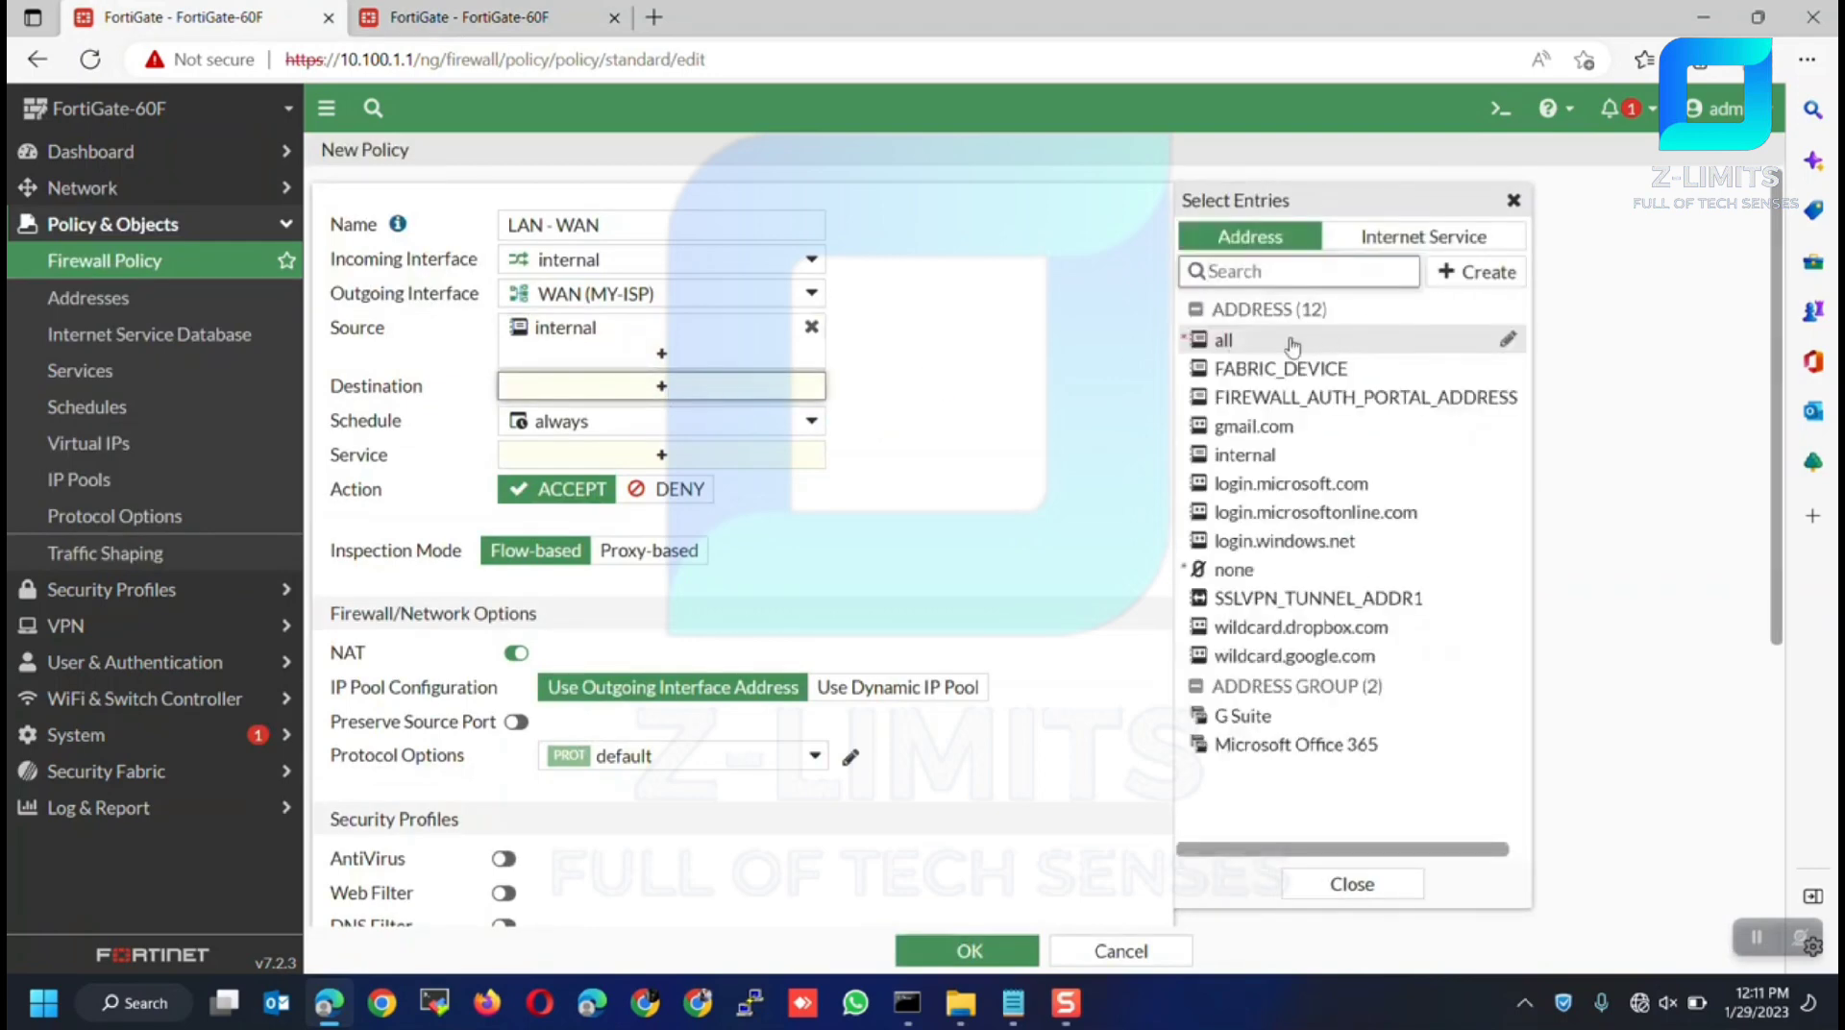
pyautogui.click(1217, 346)
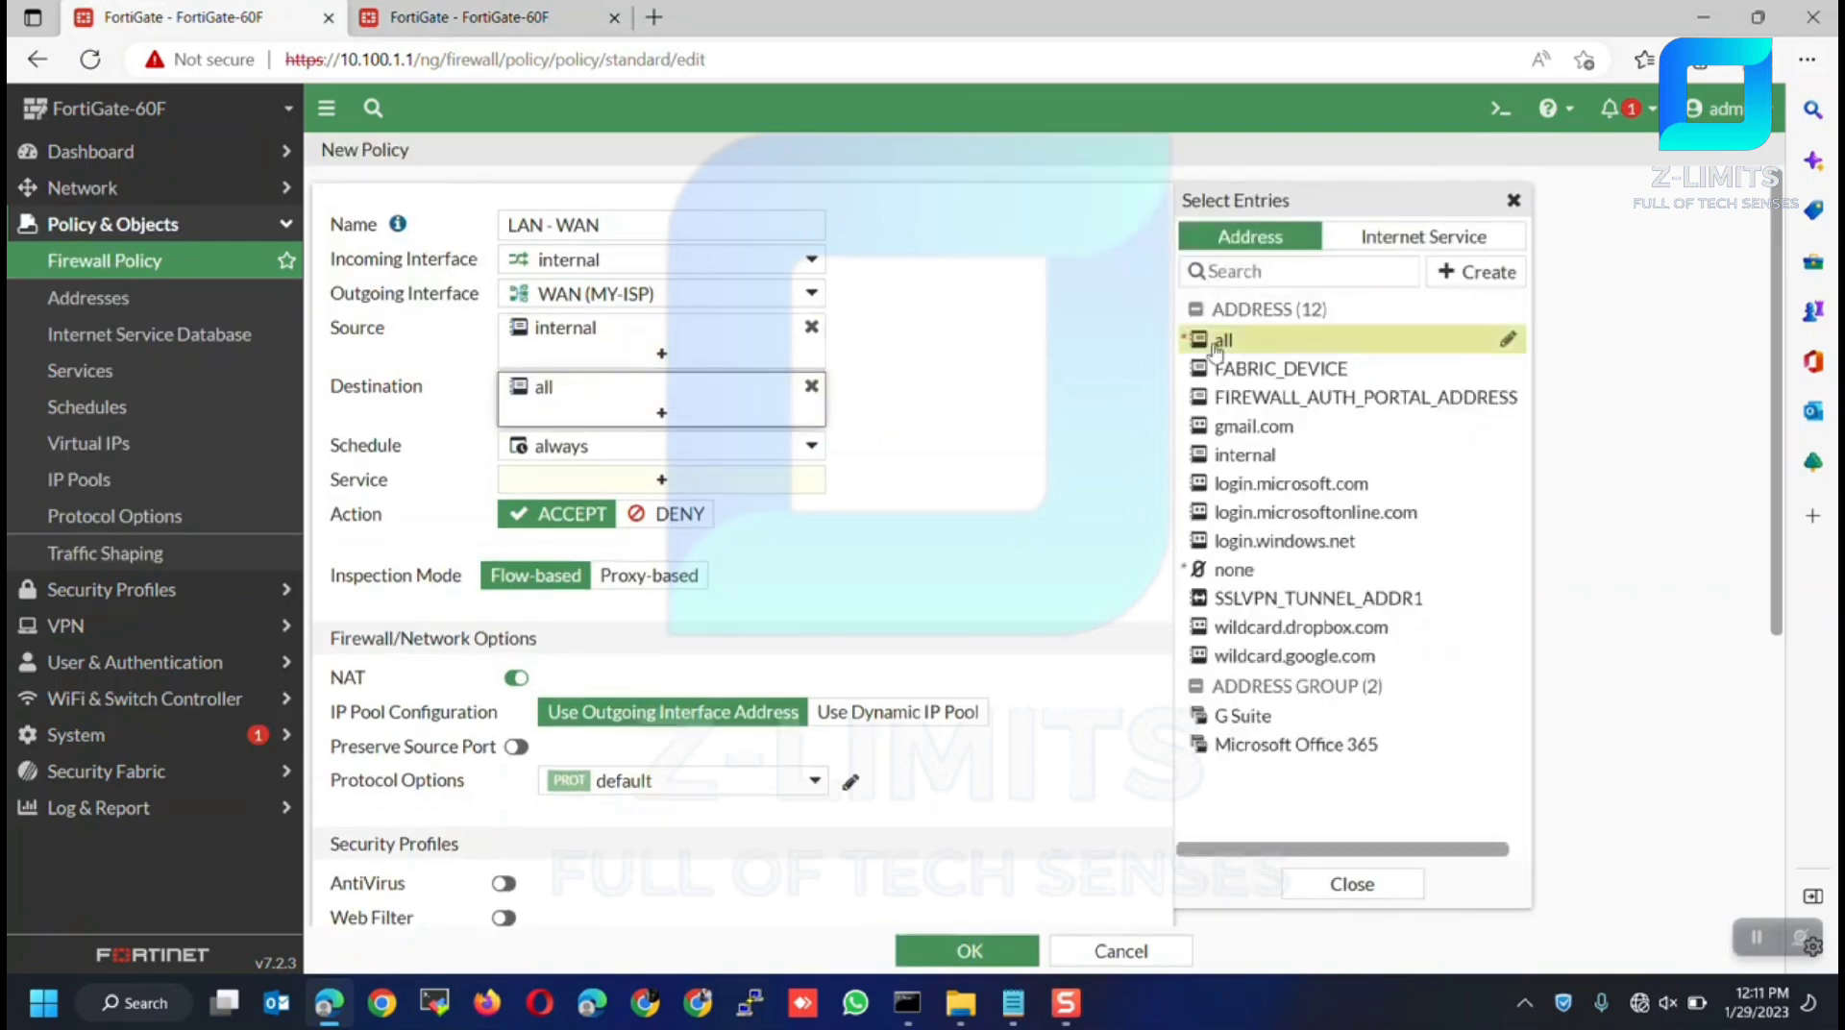
pyautogui.click(923, 476)
pyautogui.click(723, 485)
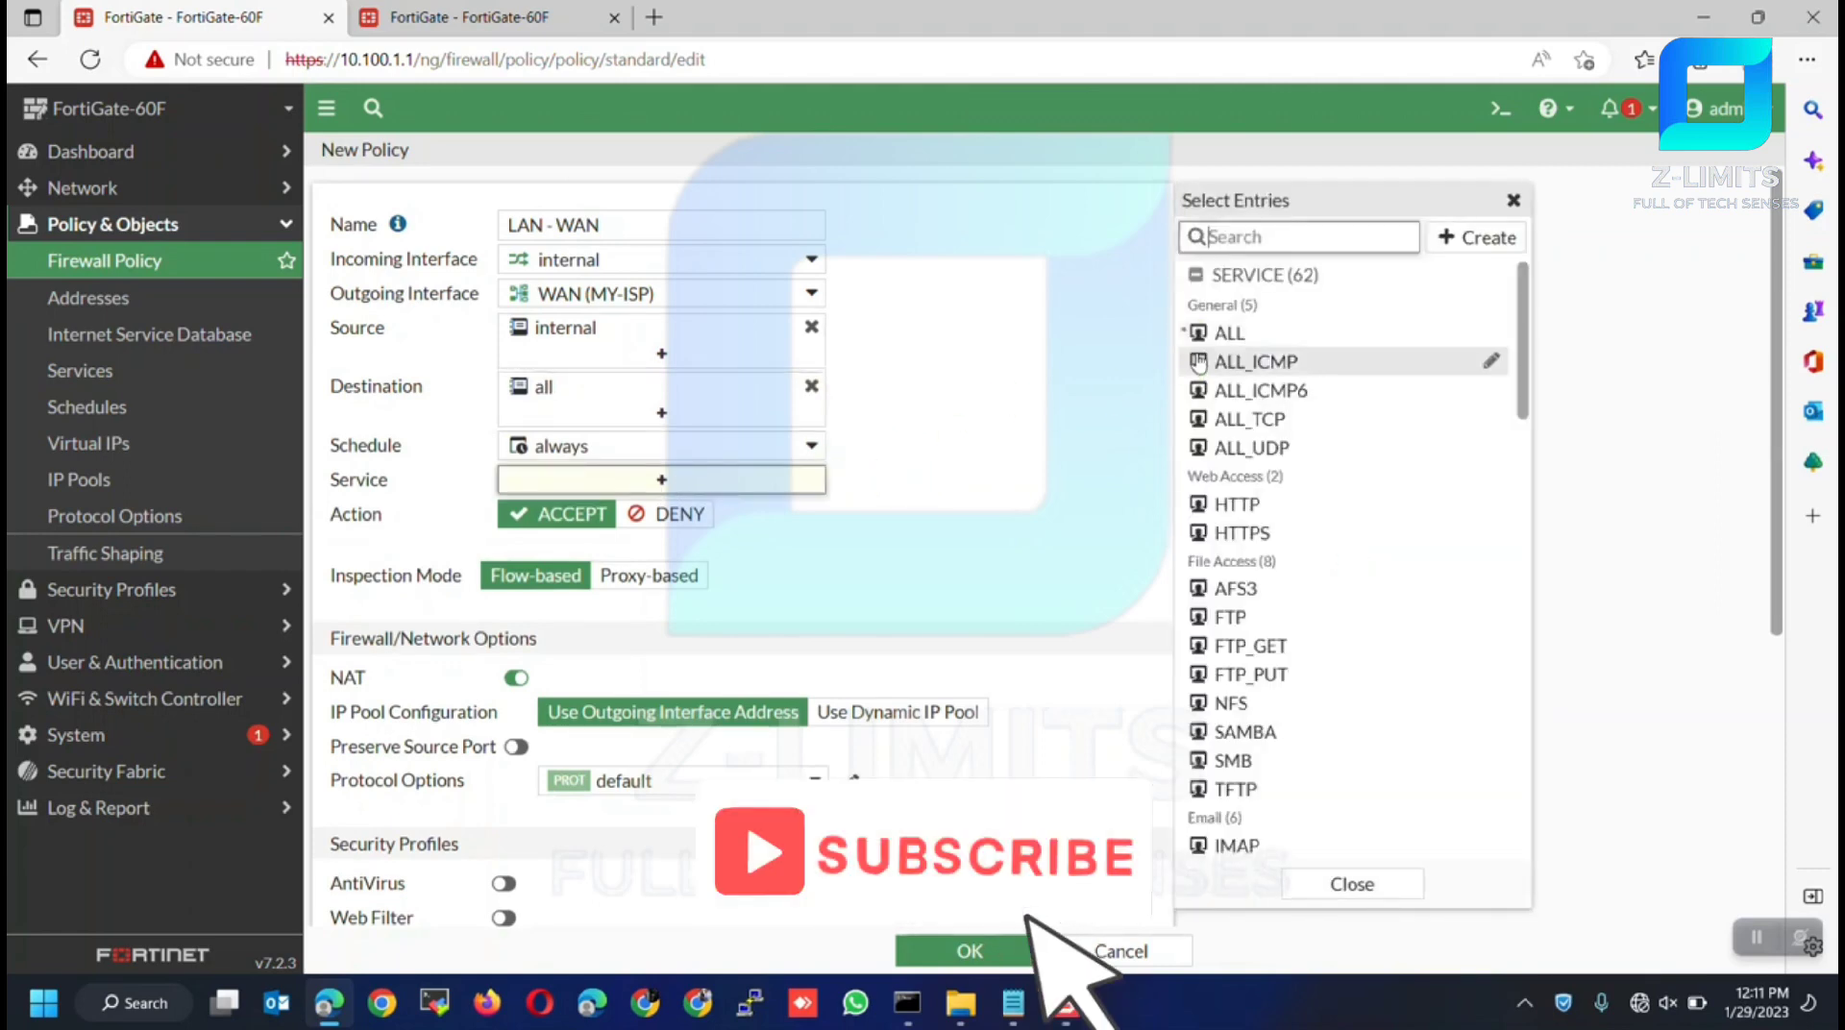
pyautogui.click(1201, 334)
pyautogui.click(1026, 466)
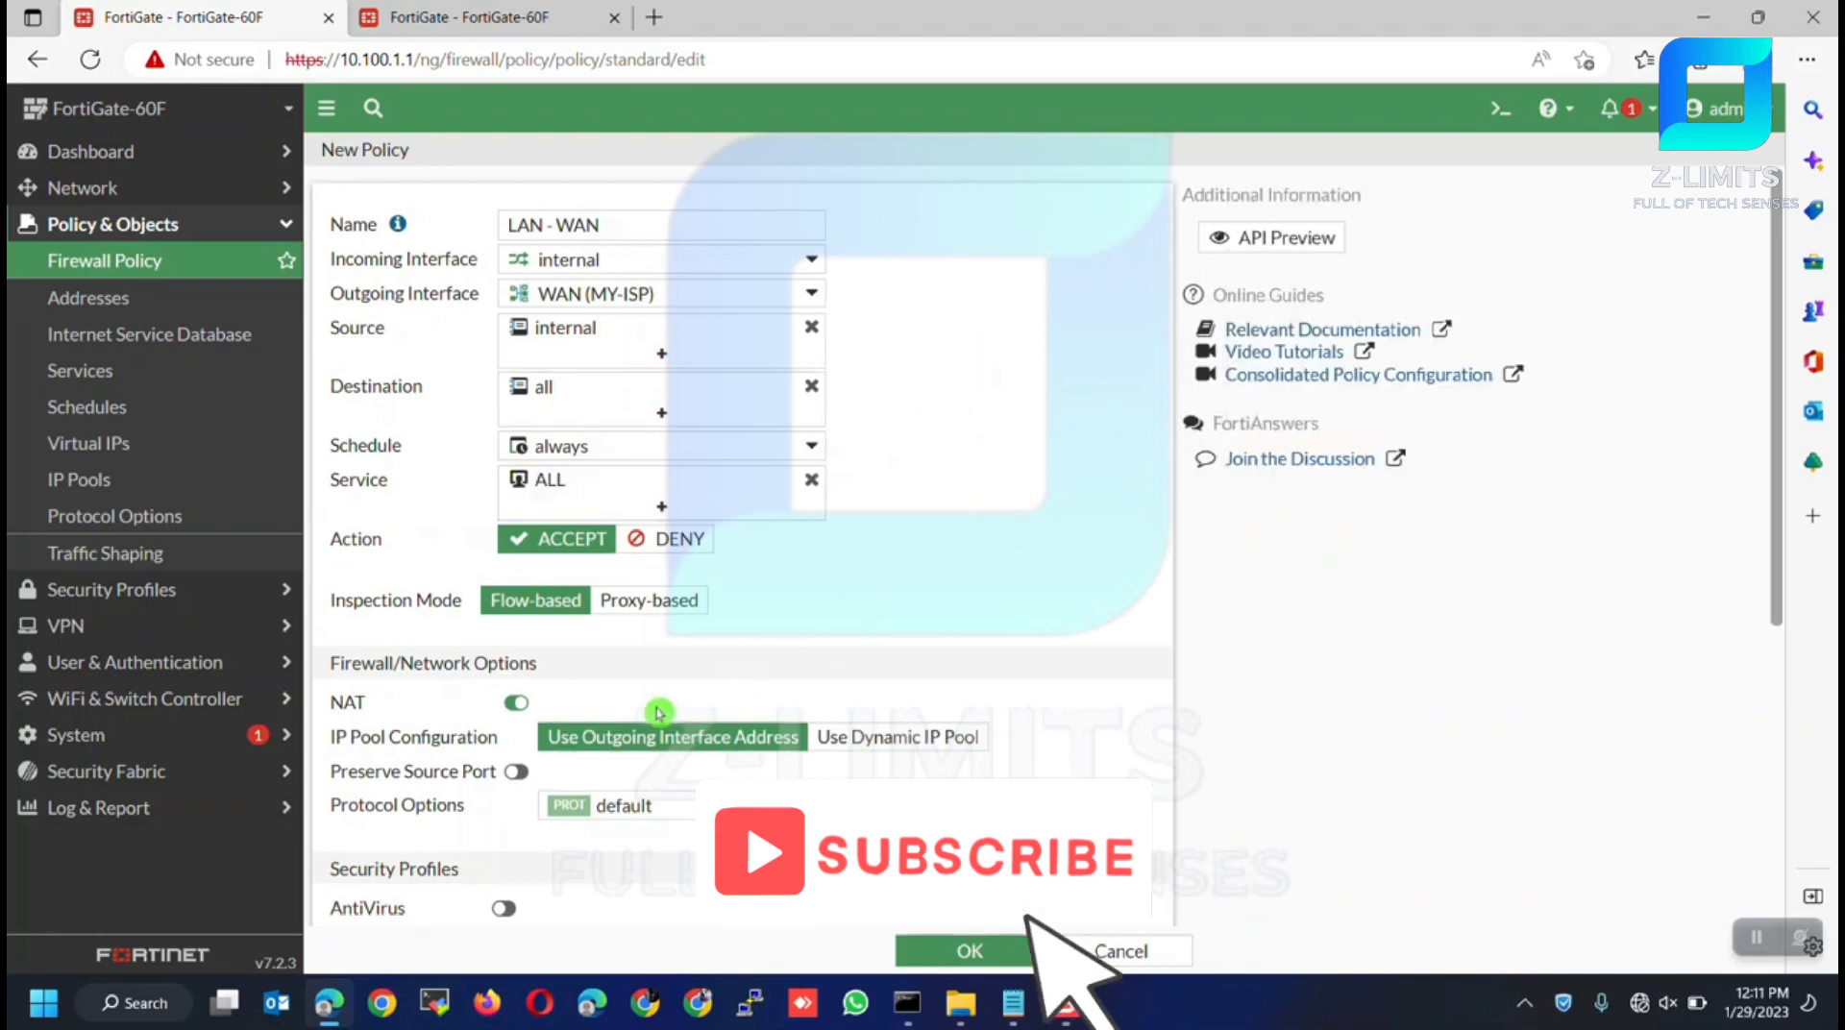
# Turn on default AntiVirus and Web Filter, log All Sessions, and save the LAN - WAN policy
pyautogui.scroll(-4, 729, 712)
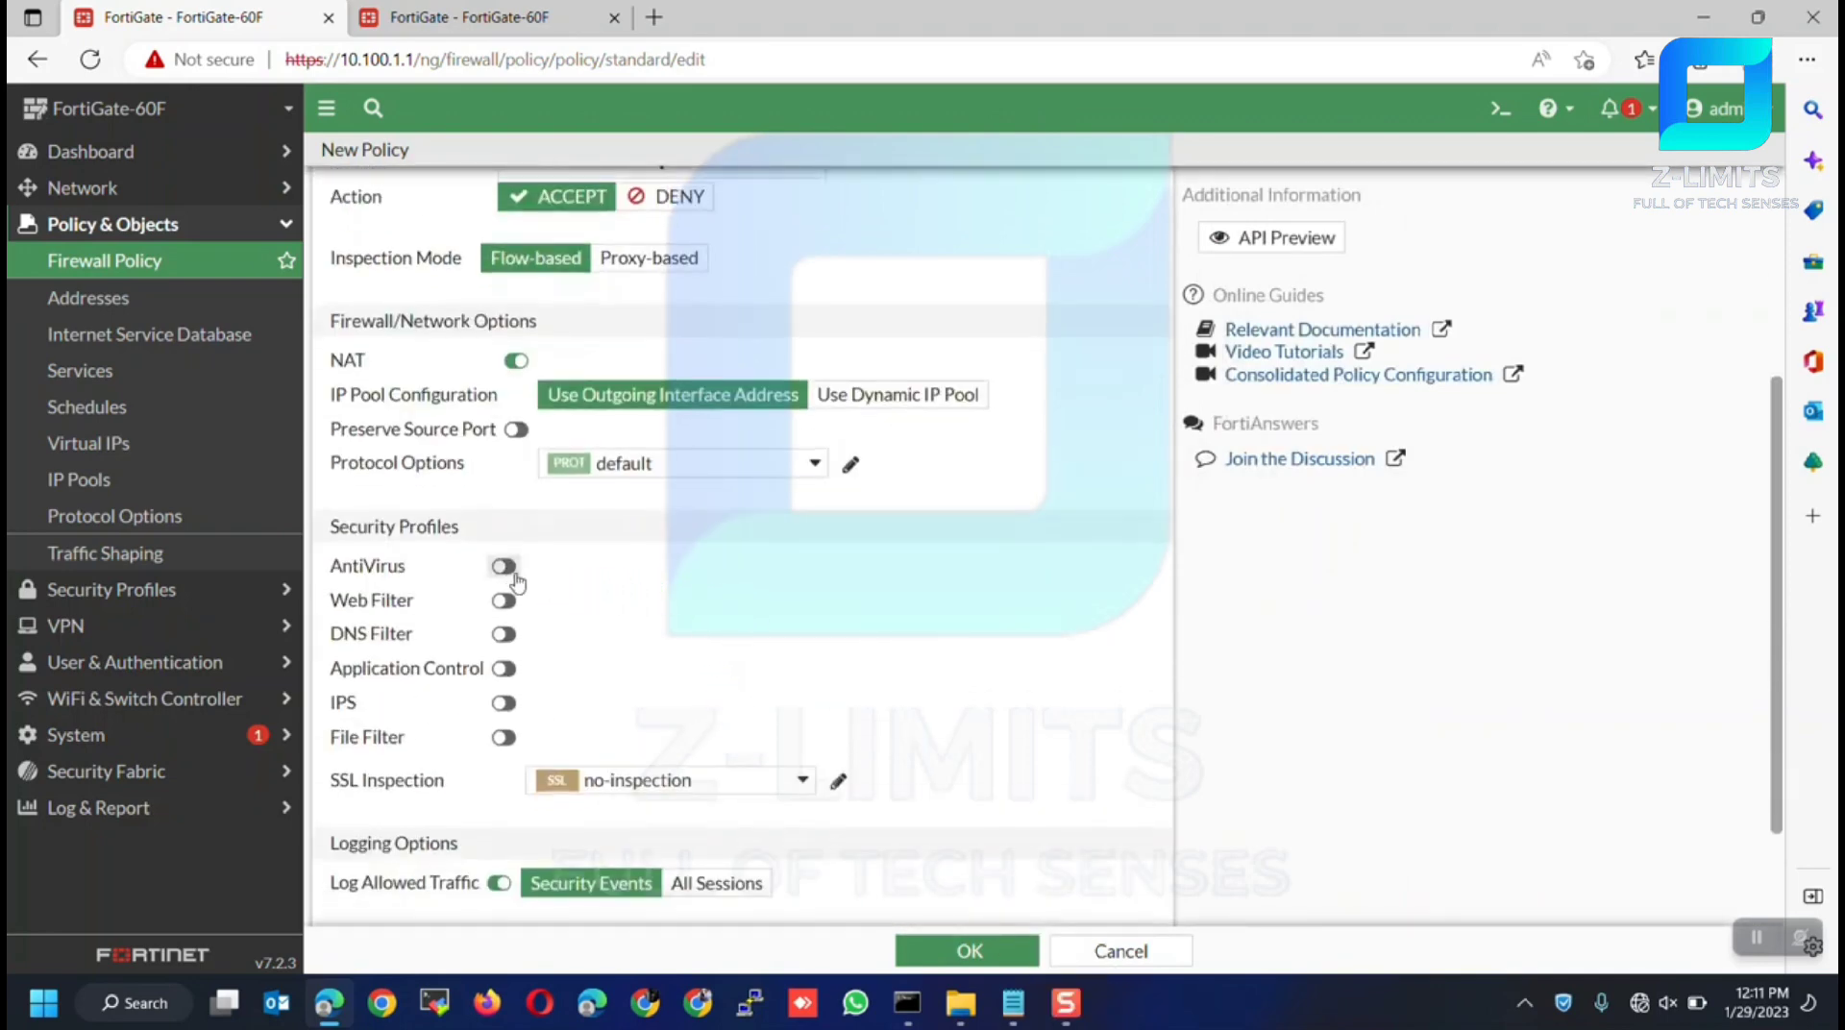
pyautogui.scroll(-2, 499, 540)
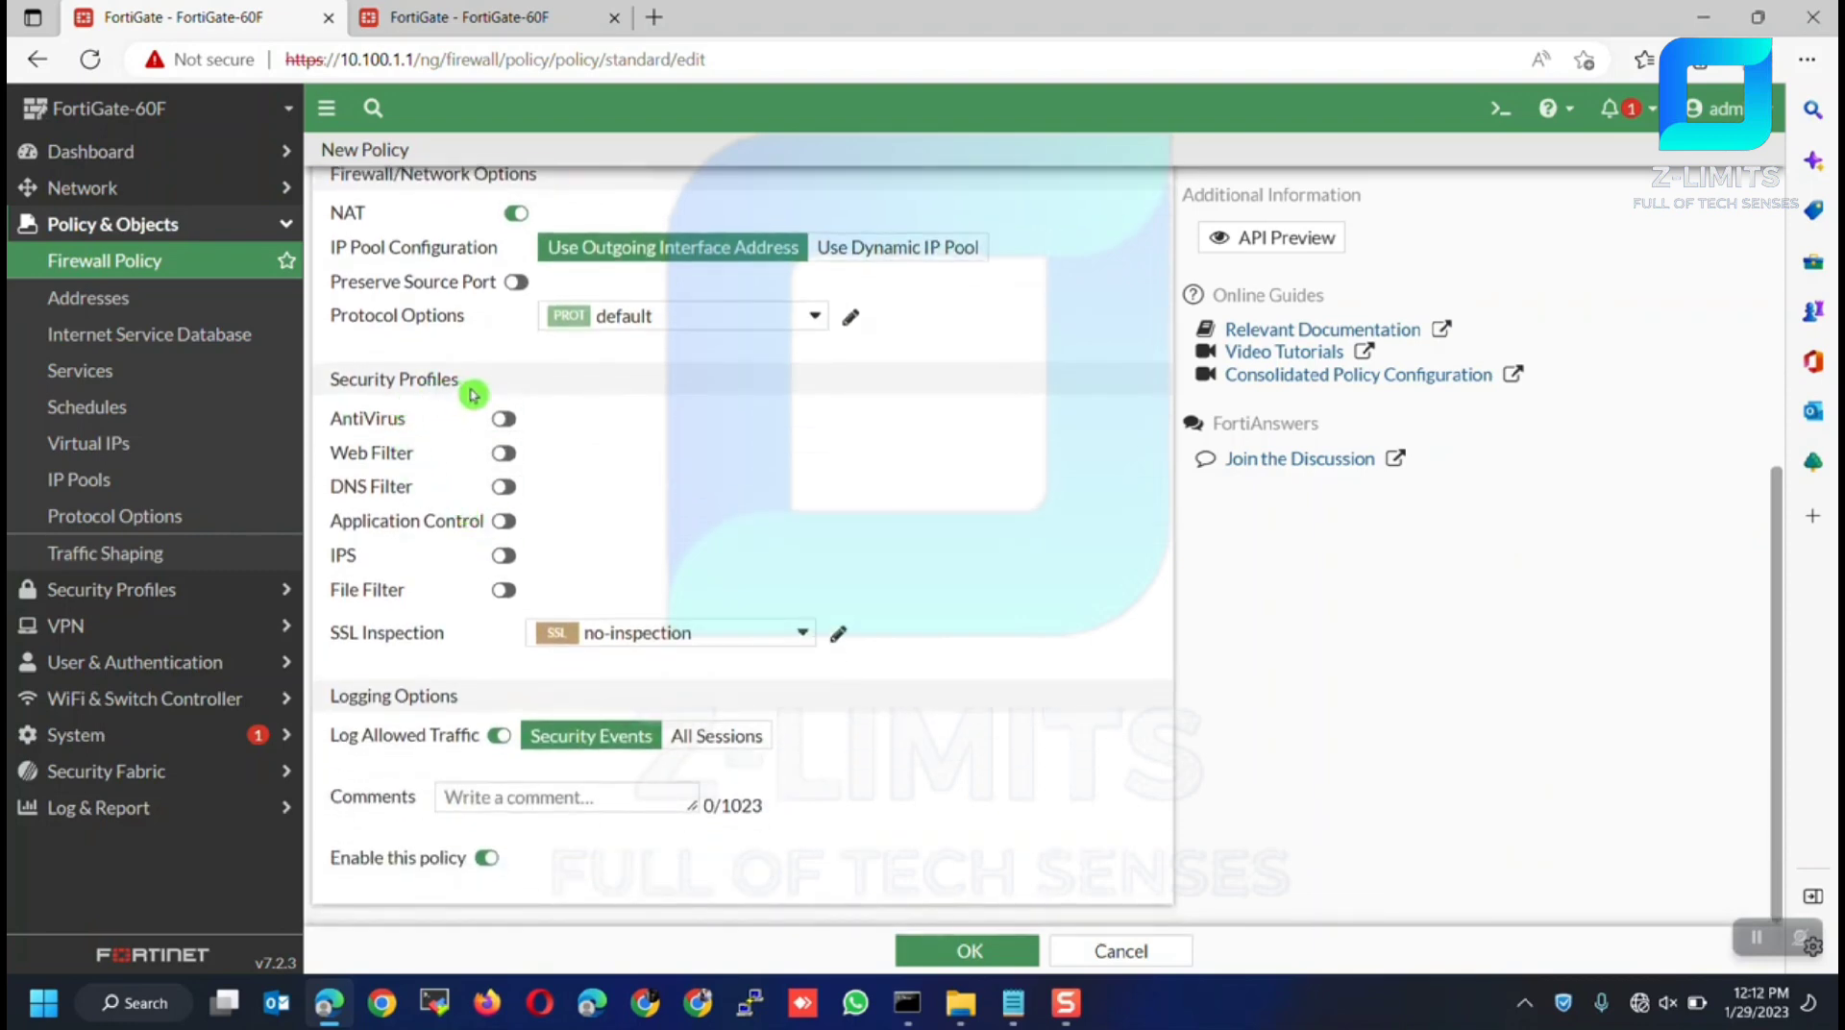
pyautogui.click(504, 419)
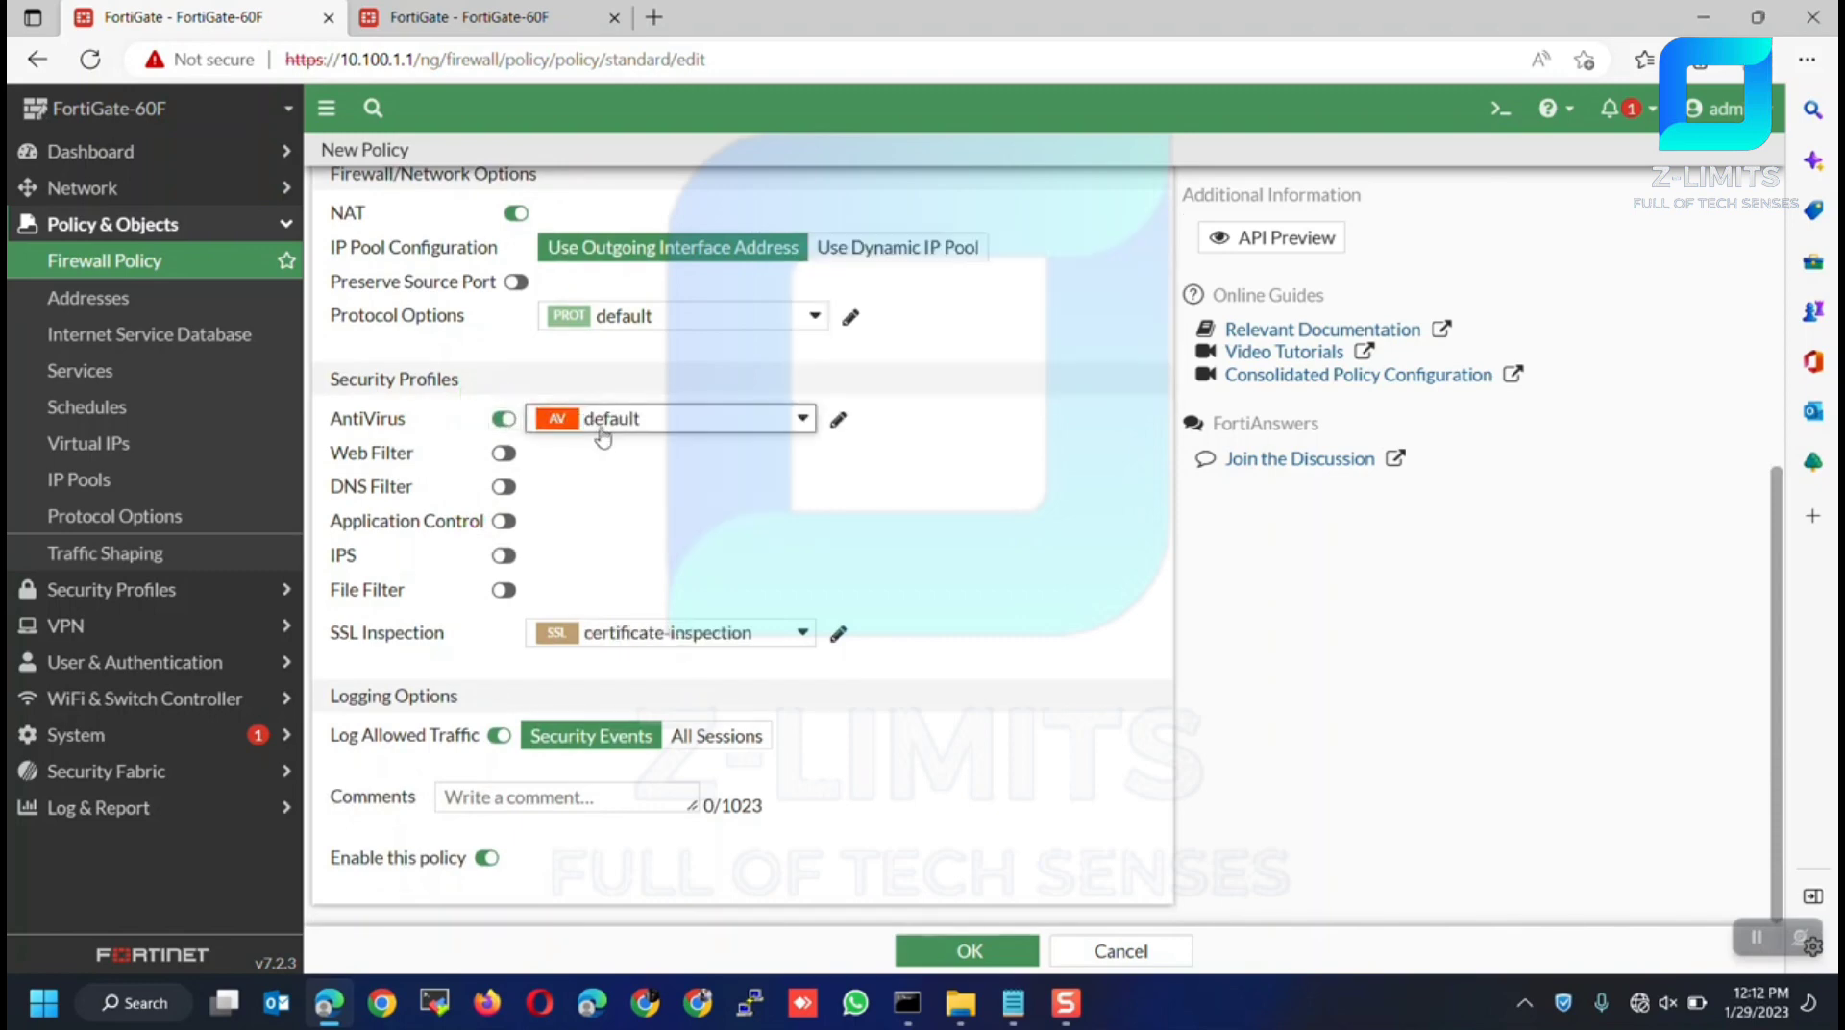
pyautogui.click(503, 453)
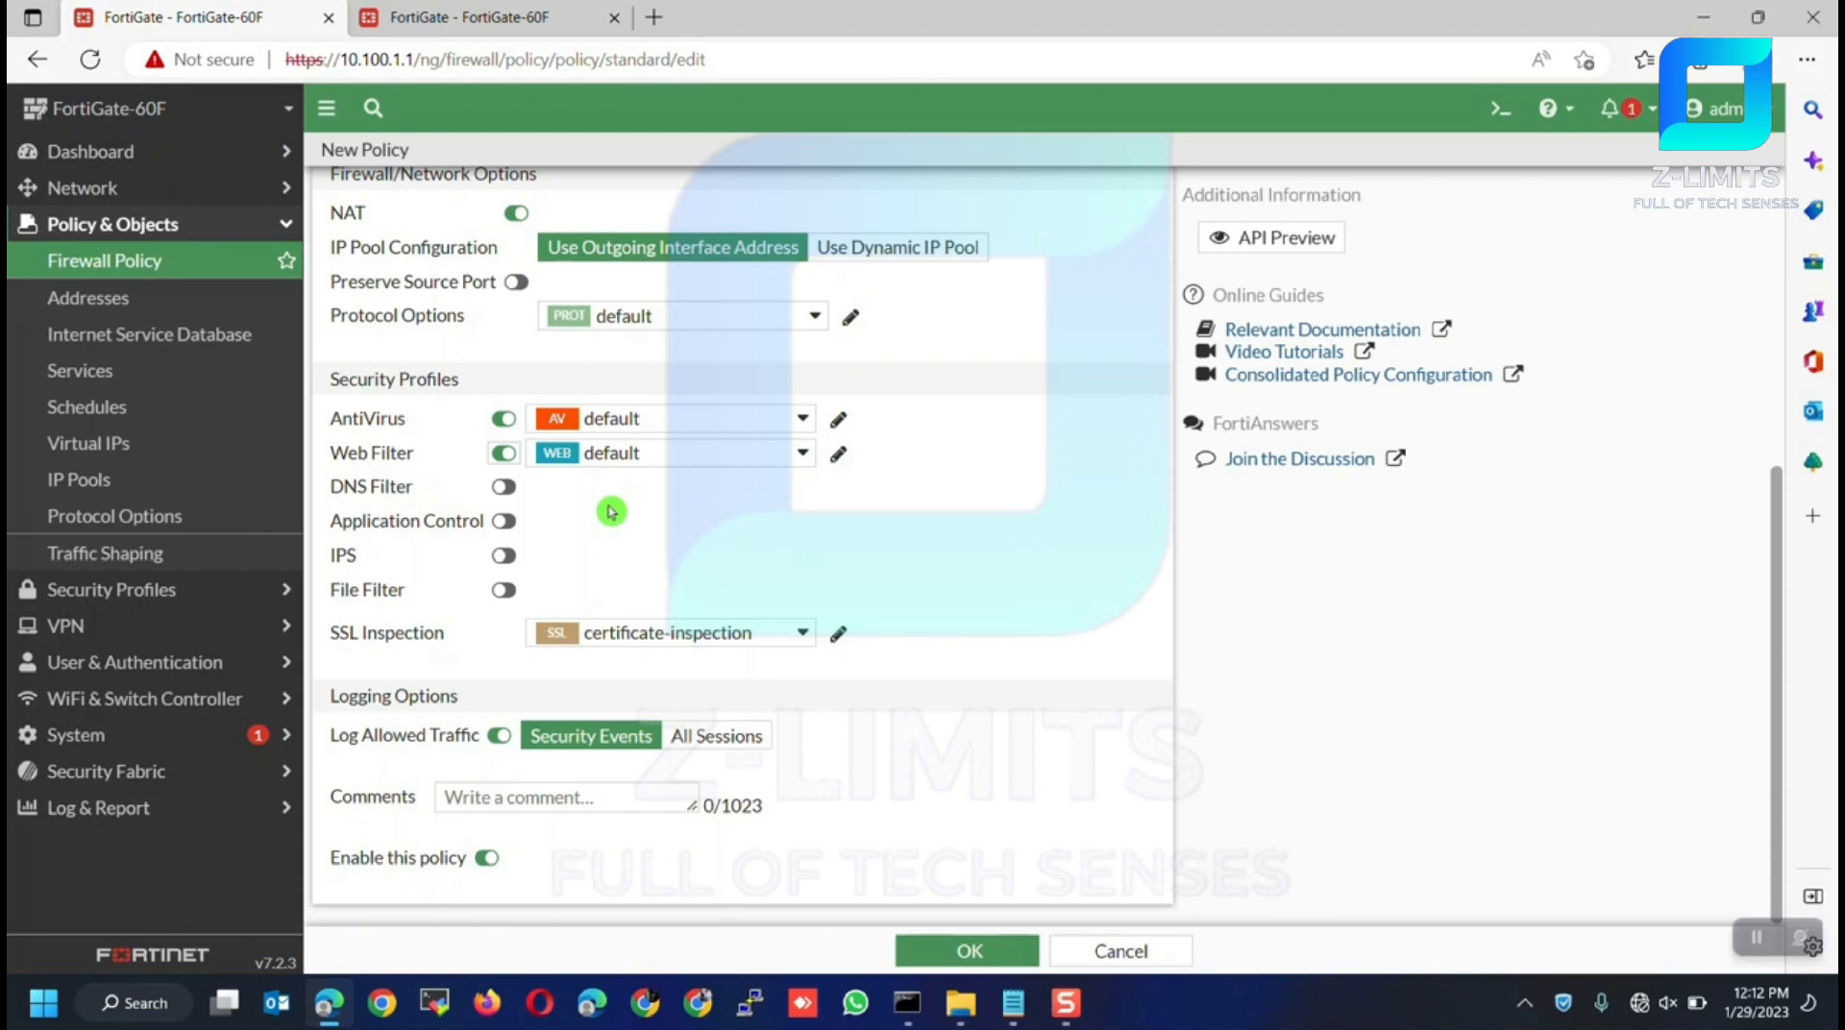
pyautogui.click(718, 743)
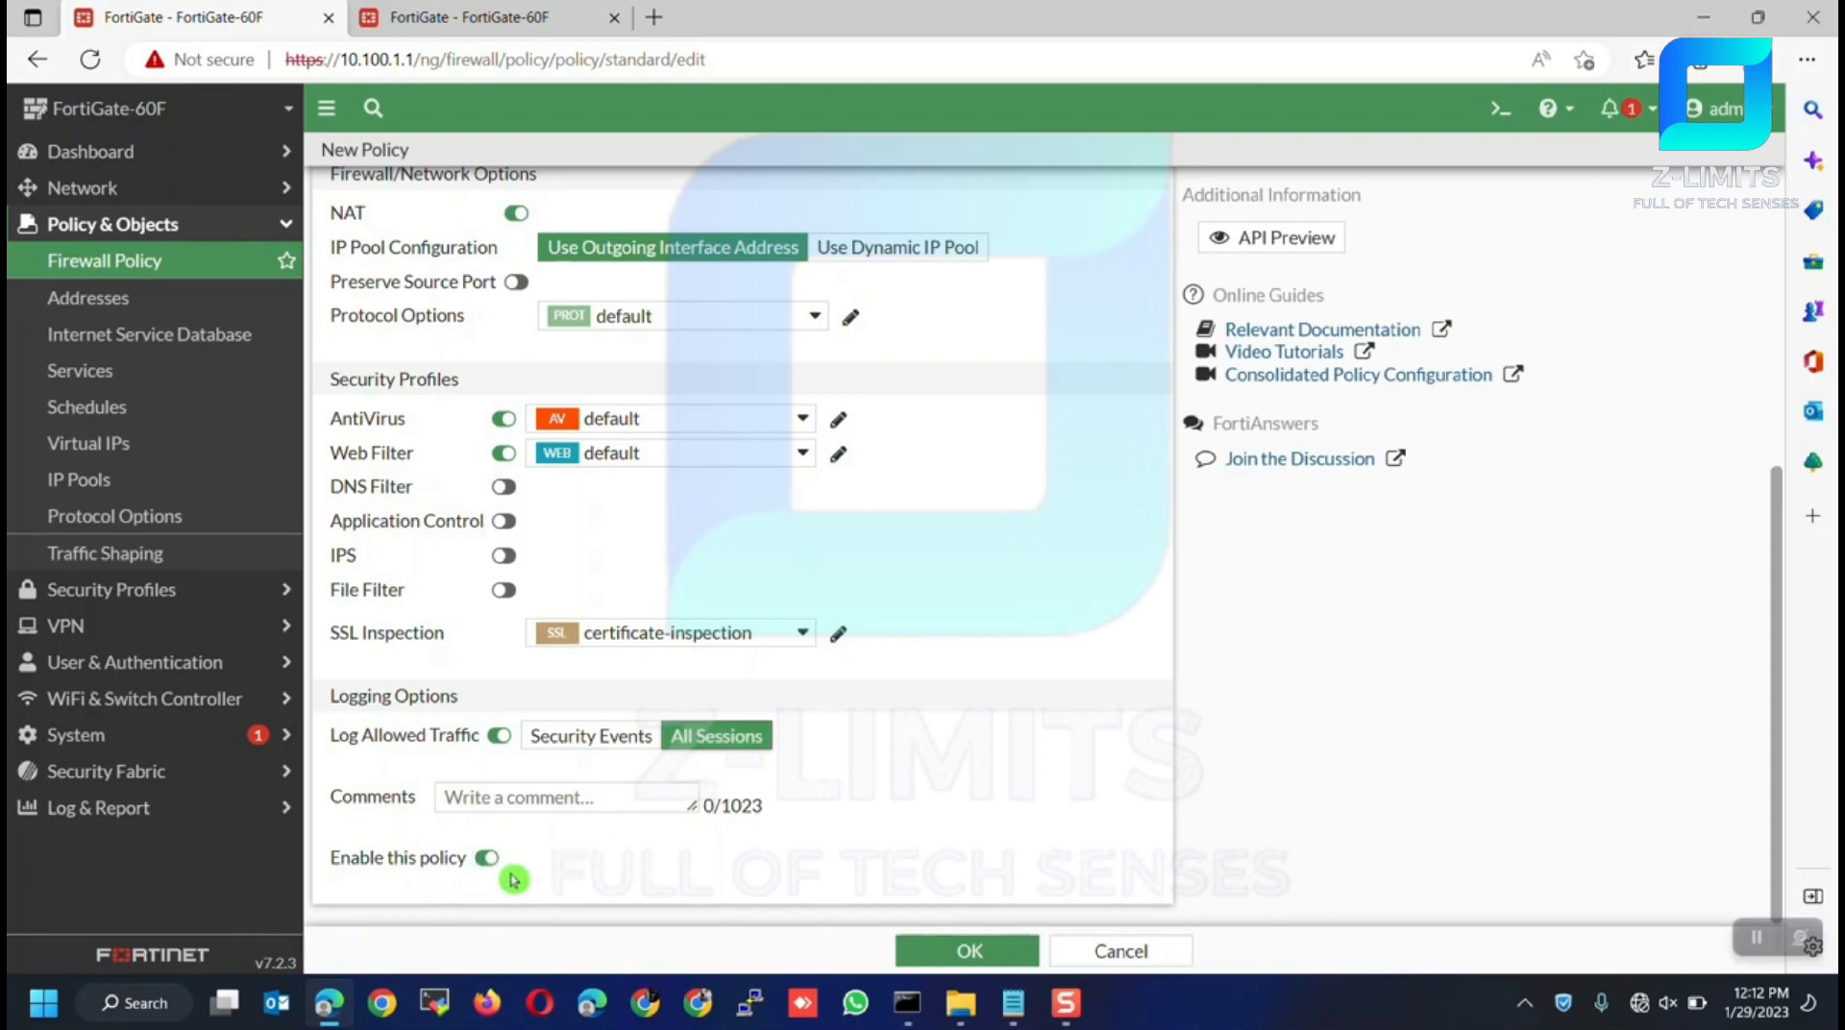
pyautogui.click(970, 952)
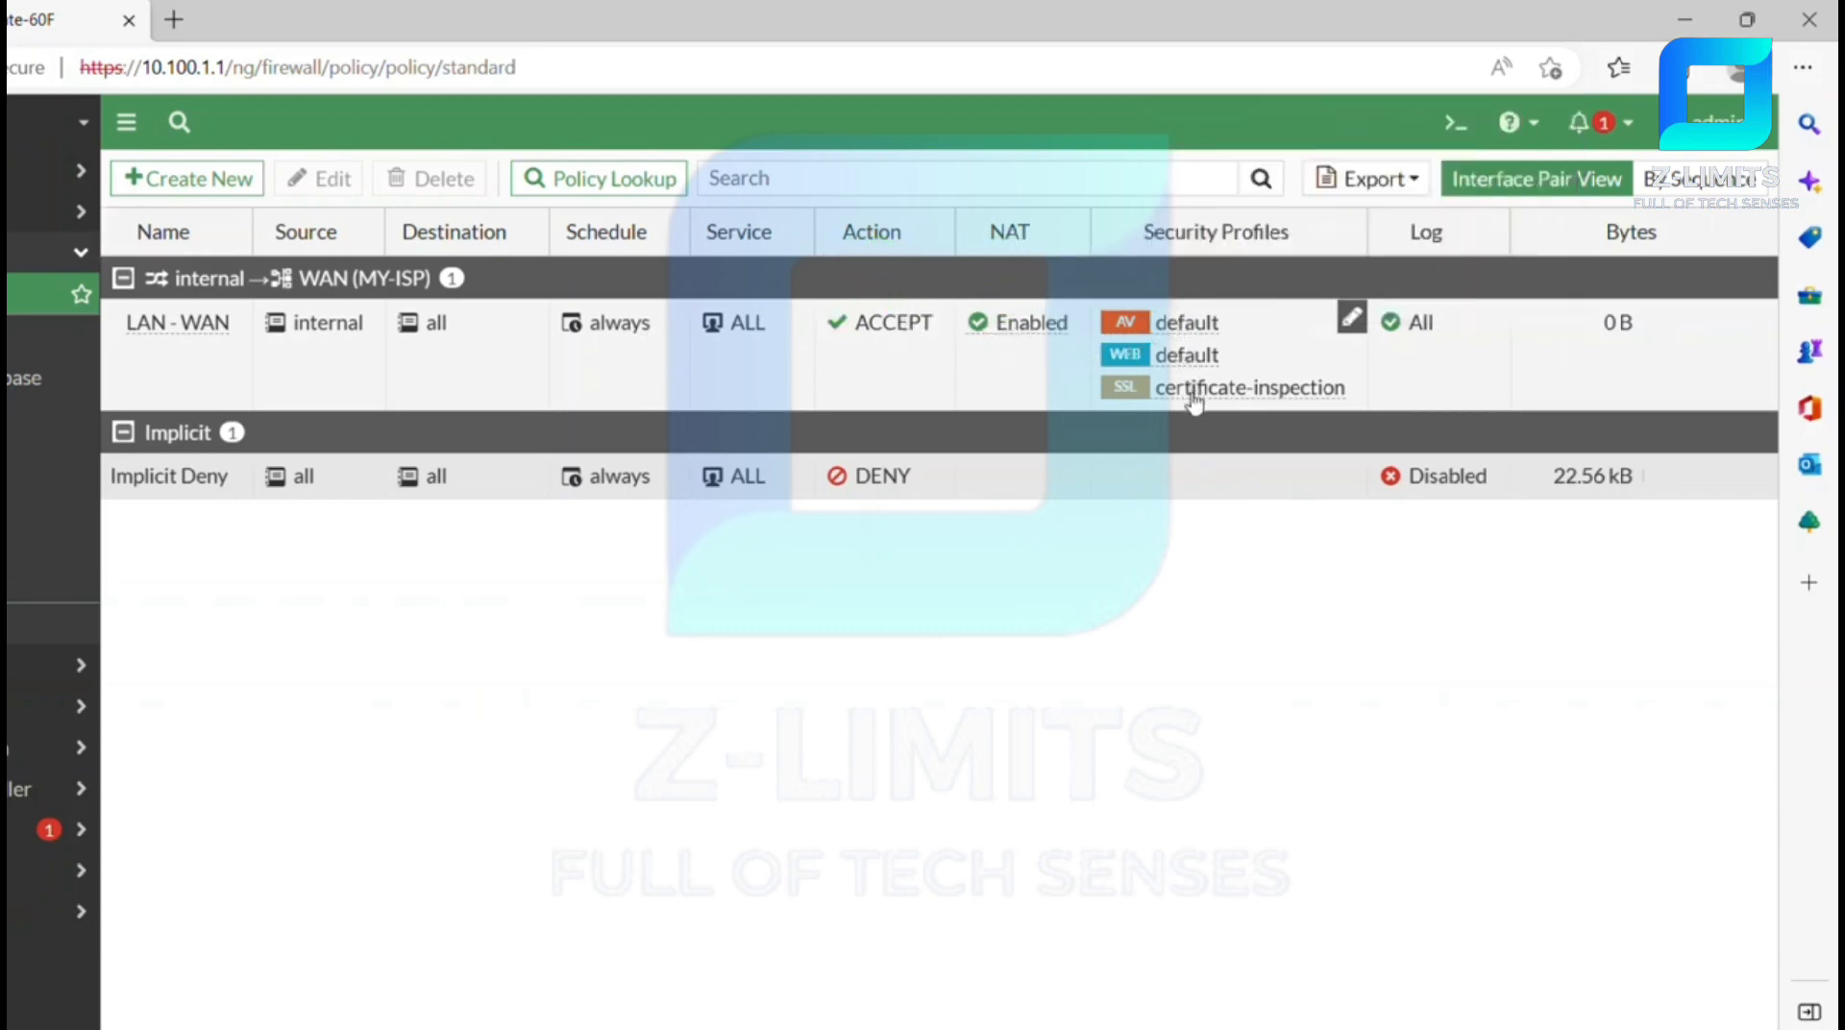
pyautogui.moveTo(1191, 404)
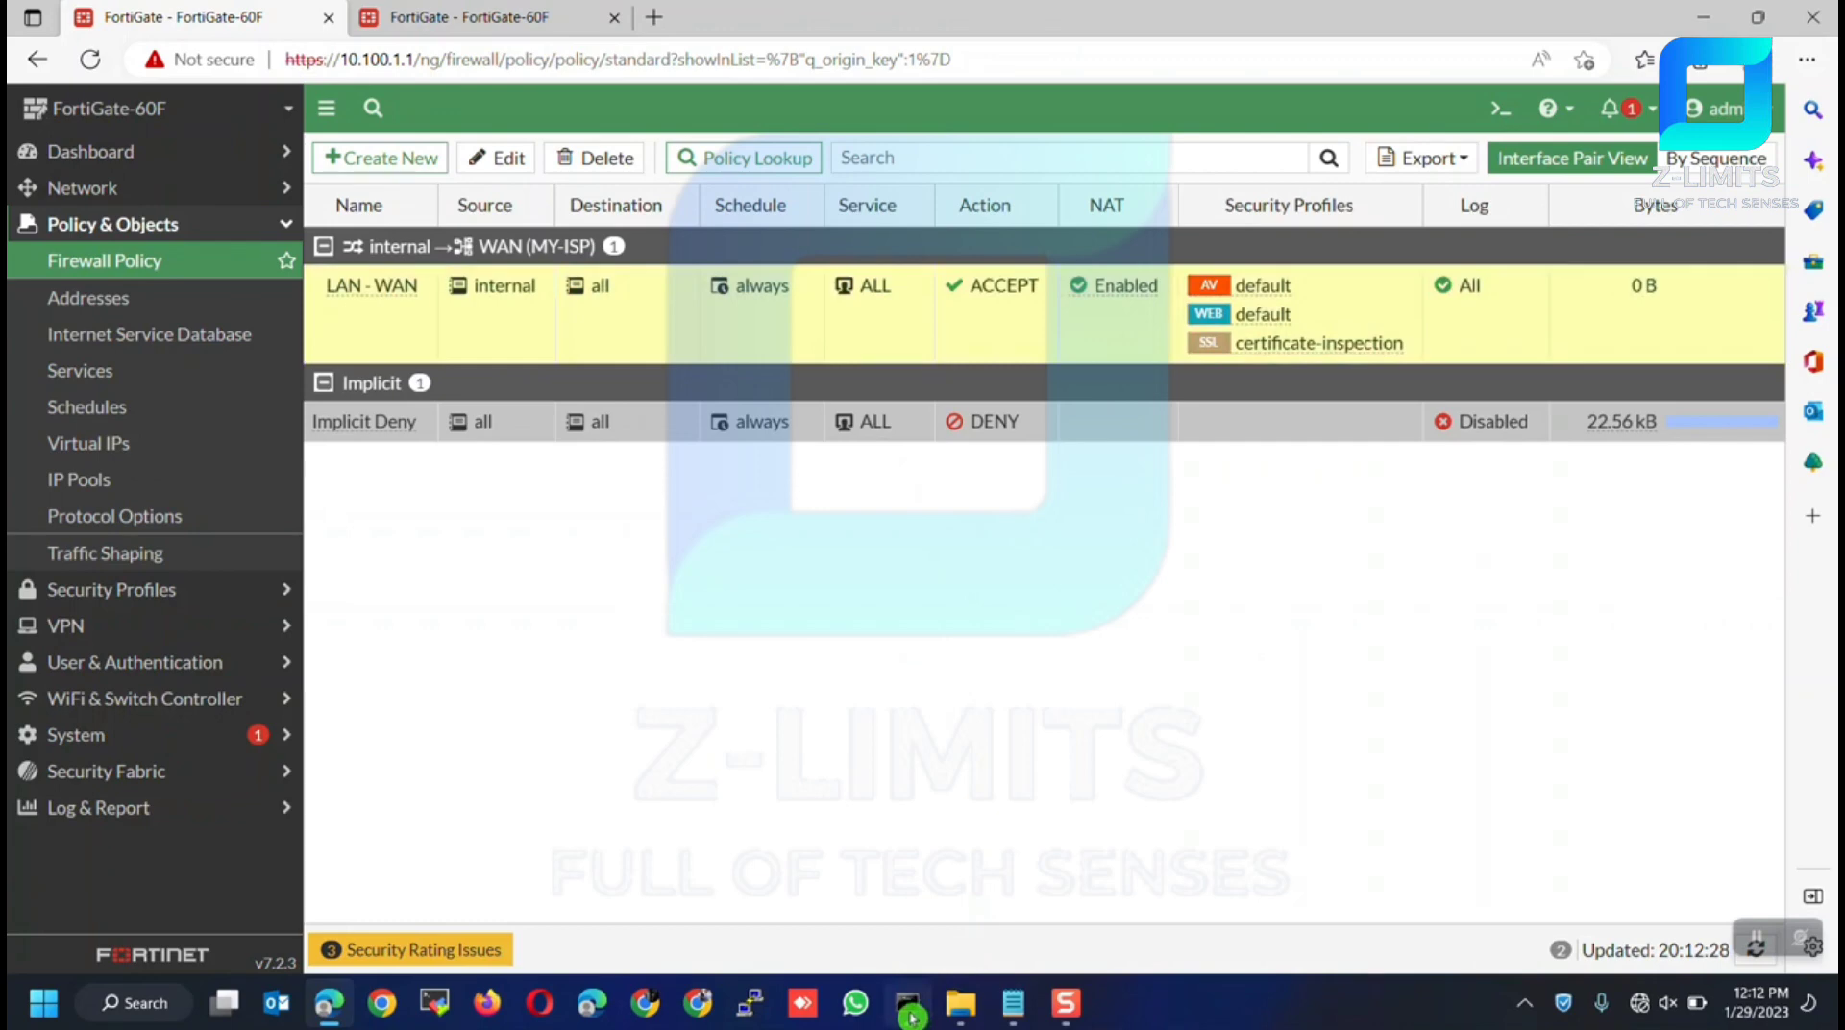
# Rerun ping 8.8.8.8 in Command Prompt, getting 4 of 4 replies with 0% loss
pyautogui.click(908, 1004)
pyautogui.click(848, 642)
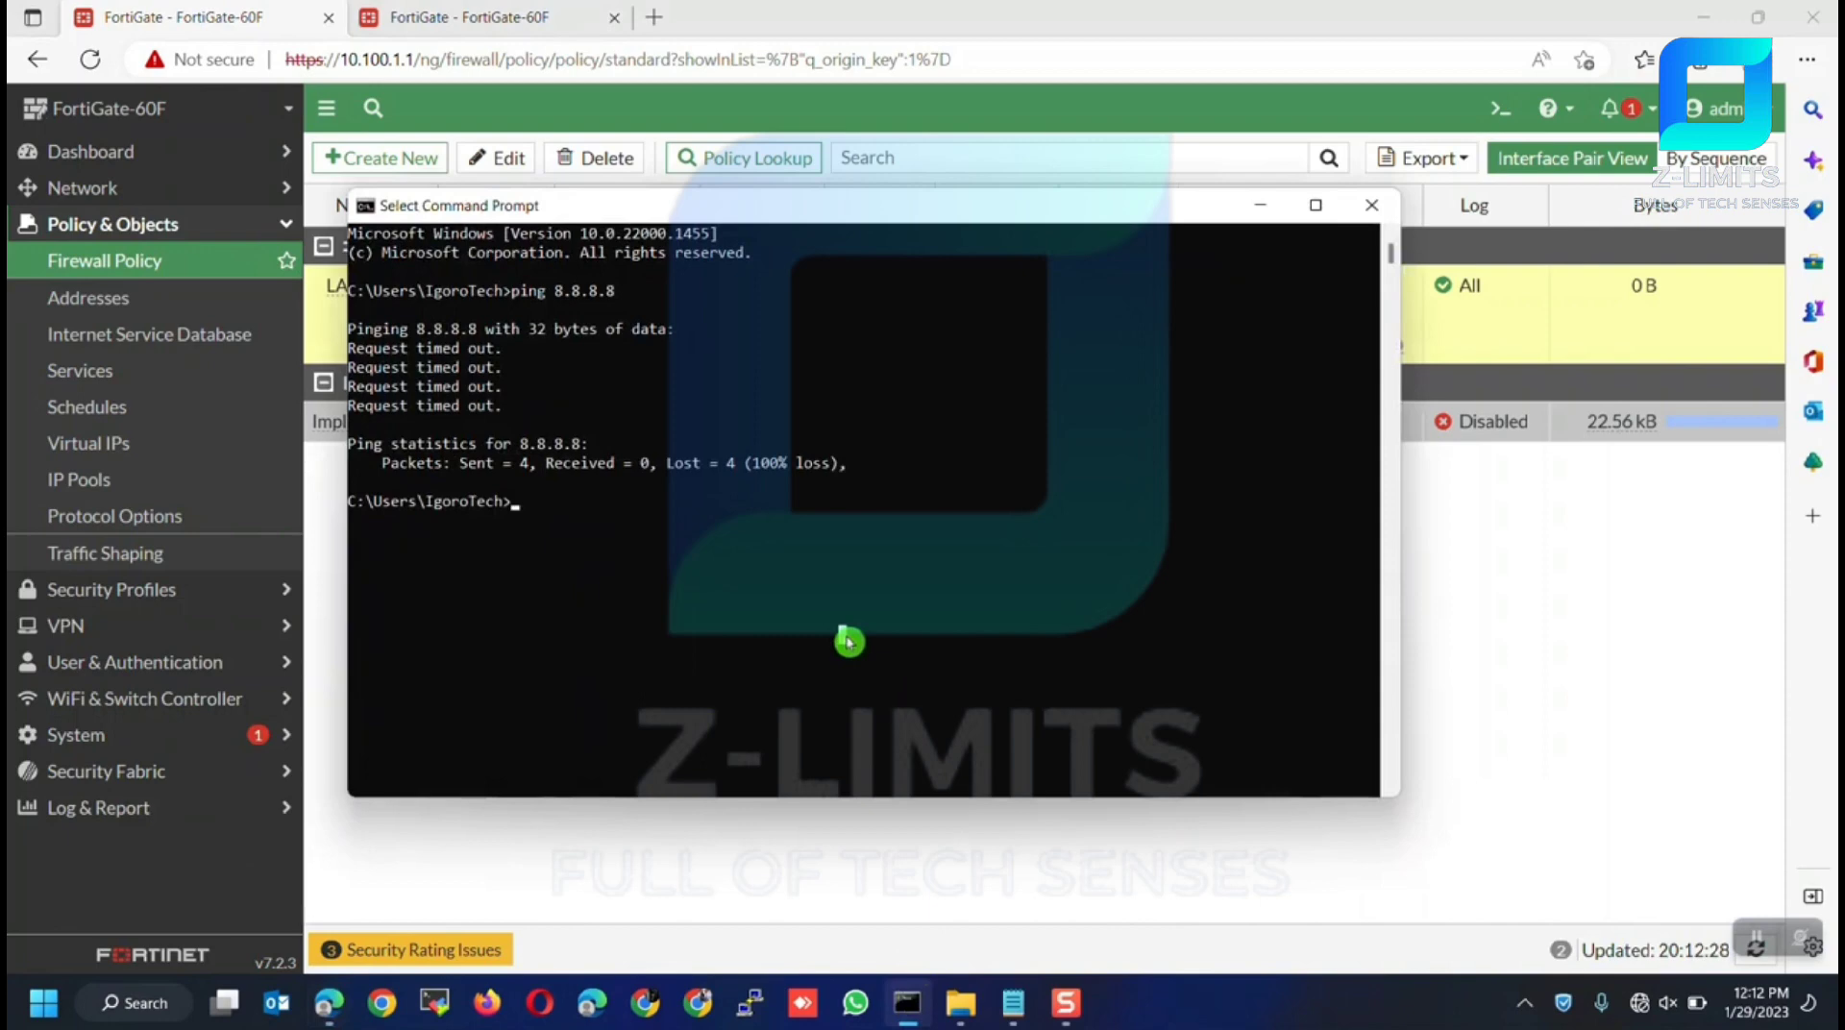
pyautogui.press('Up')
pyautogui.press('Return')
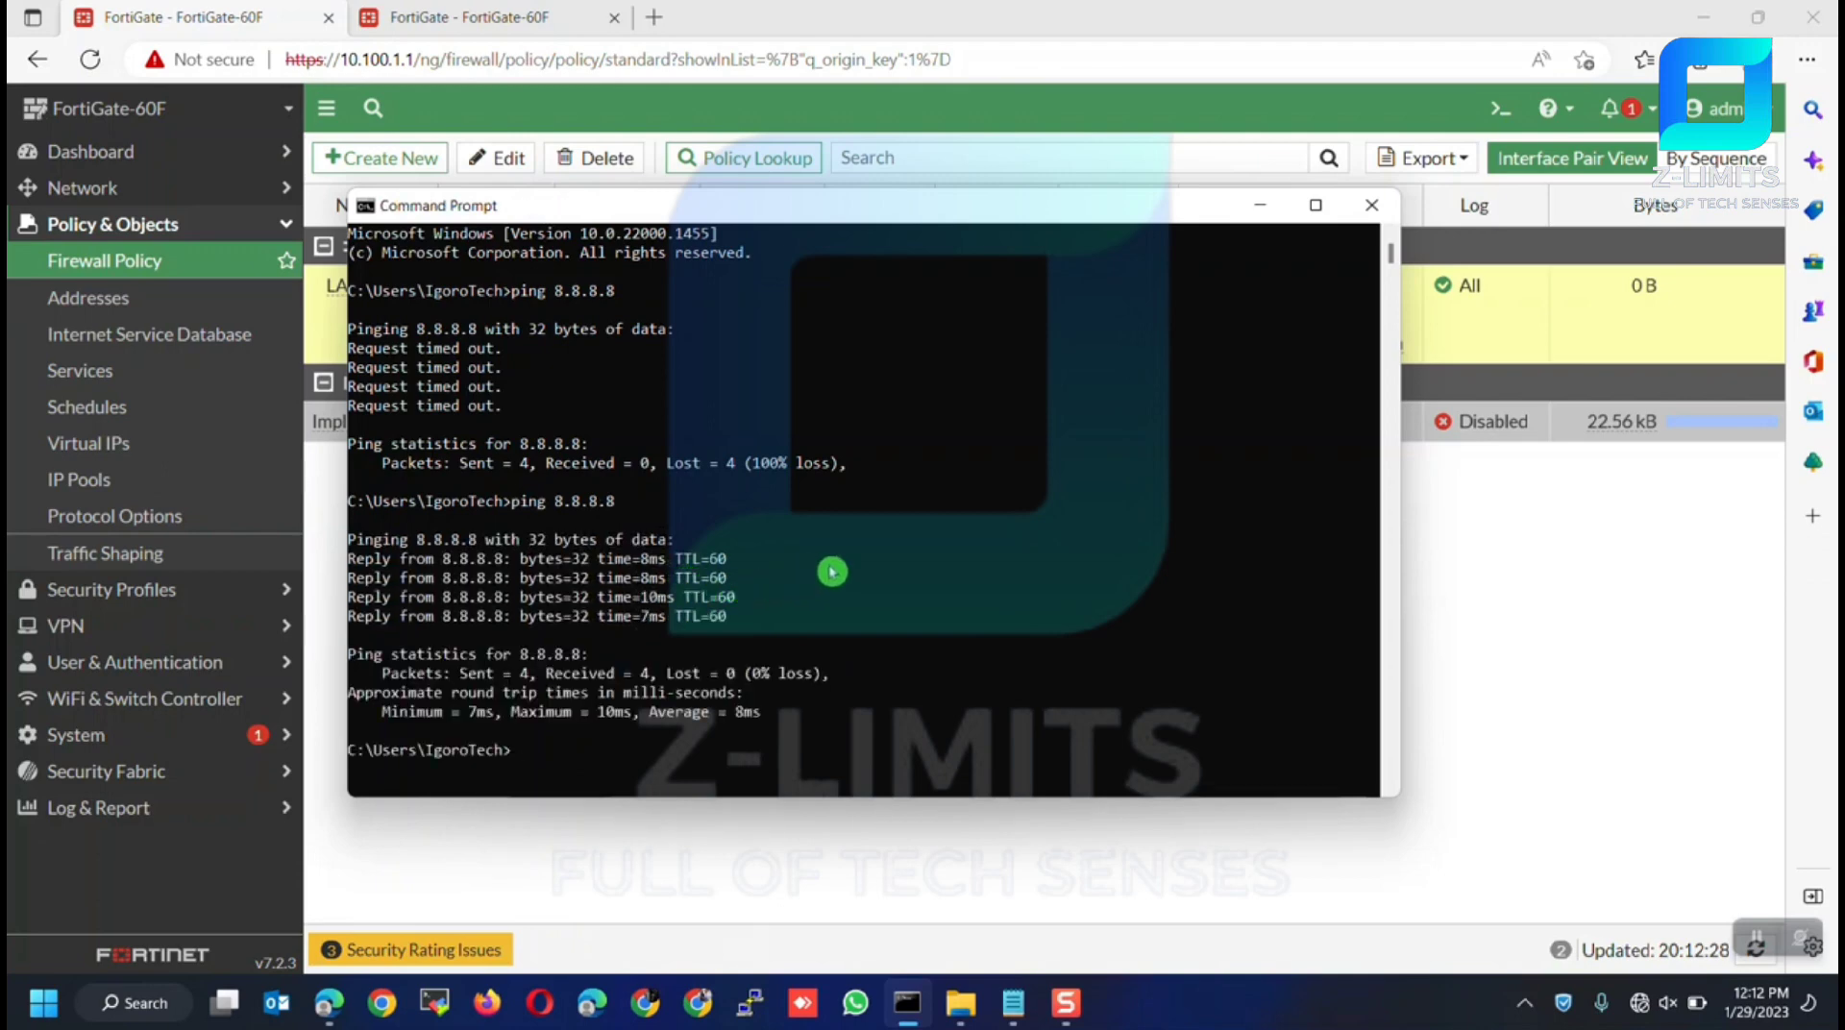
pyautogui.click(1640, 1007)
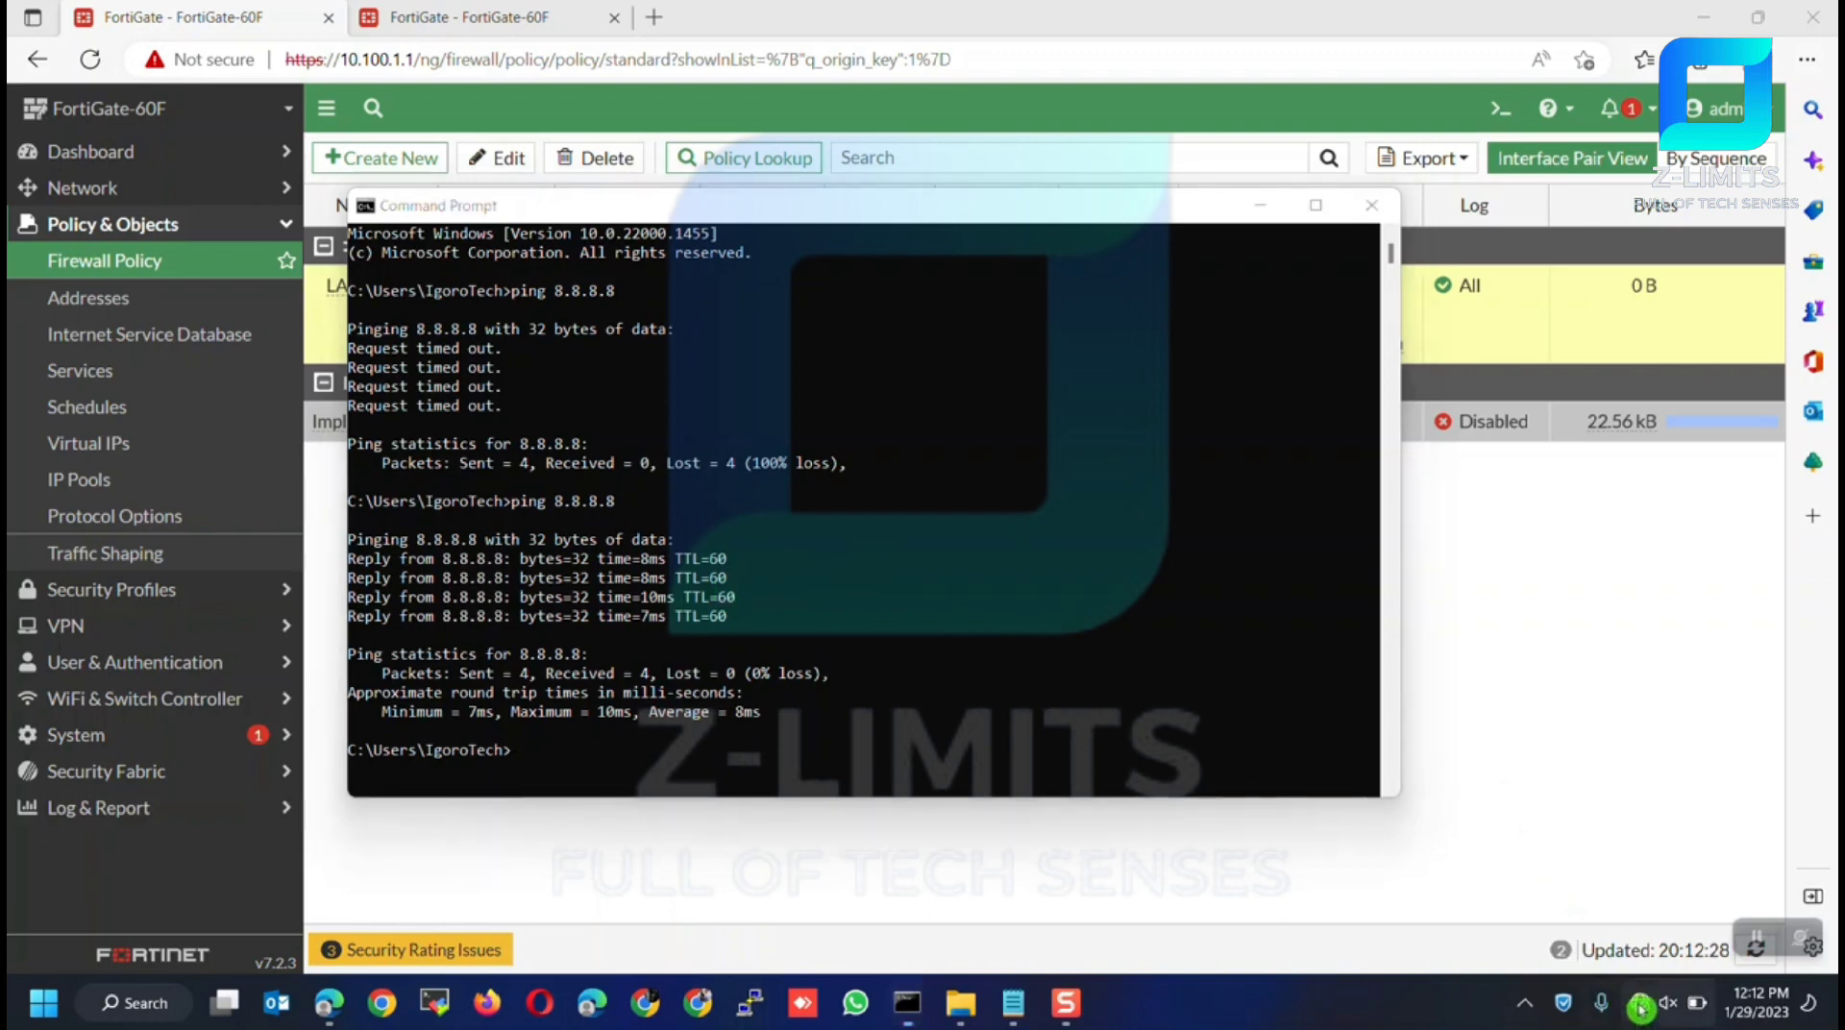
pyautogui.click(856, 777)
pyautogui.click(670, 32)
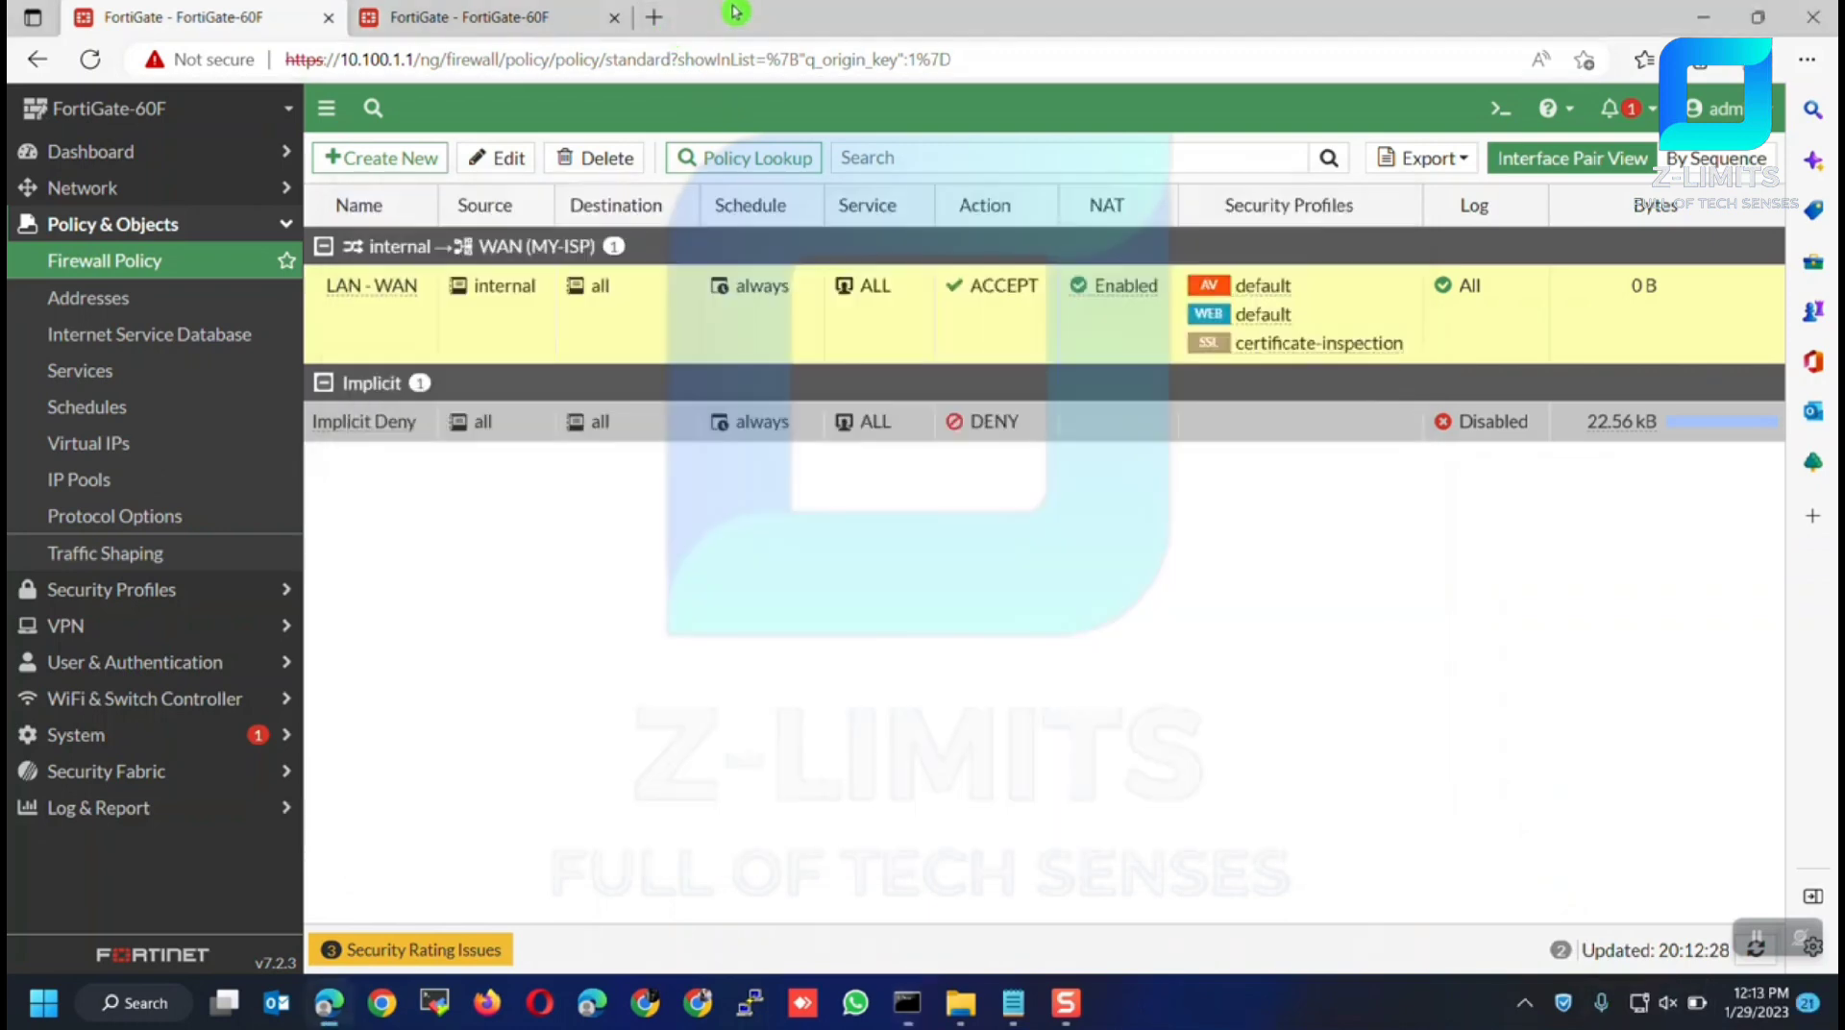
# Load a website in a new tab, then refresh the policy list to see LAN - WAN carrying 3.39 MB
pyautogui.click(657, 20)
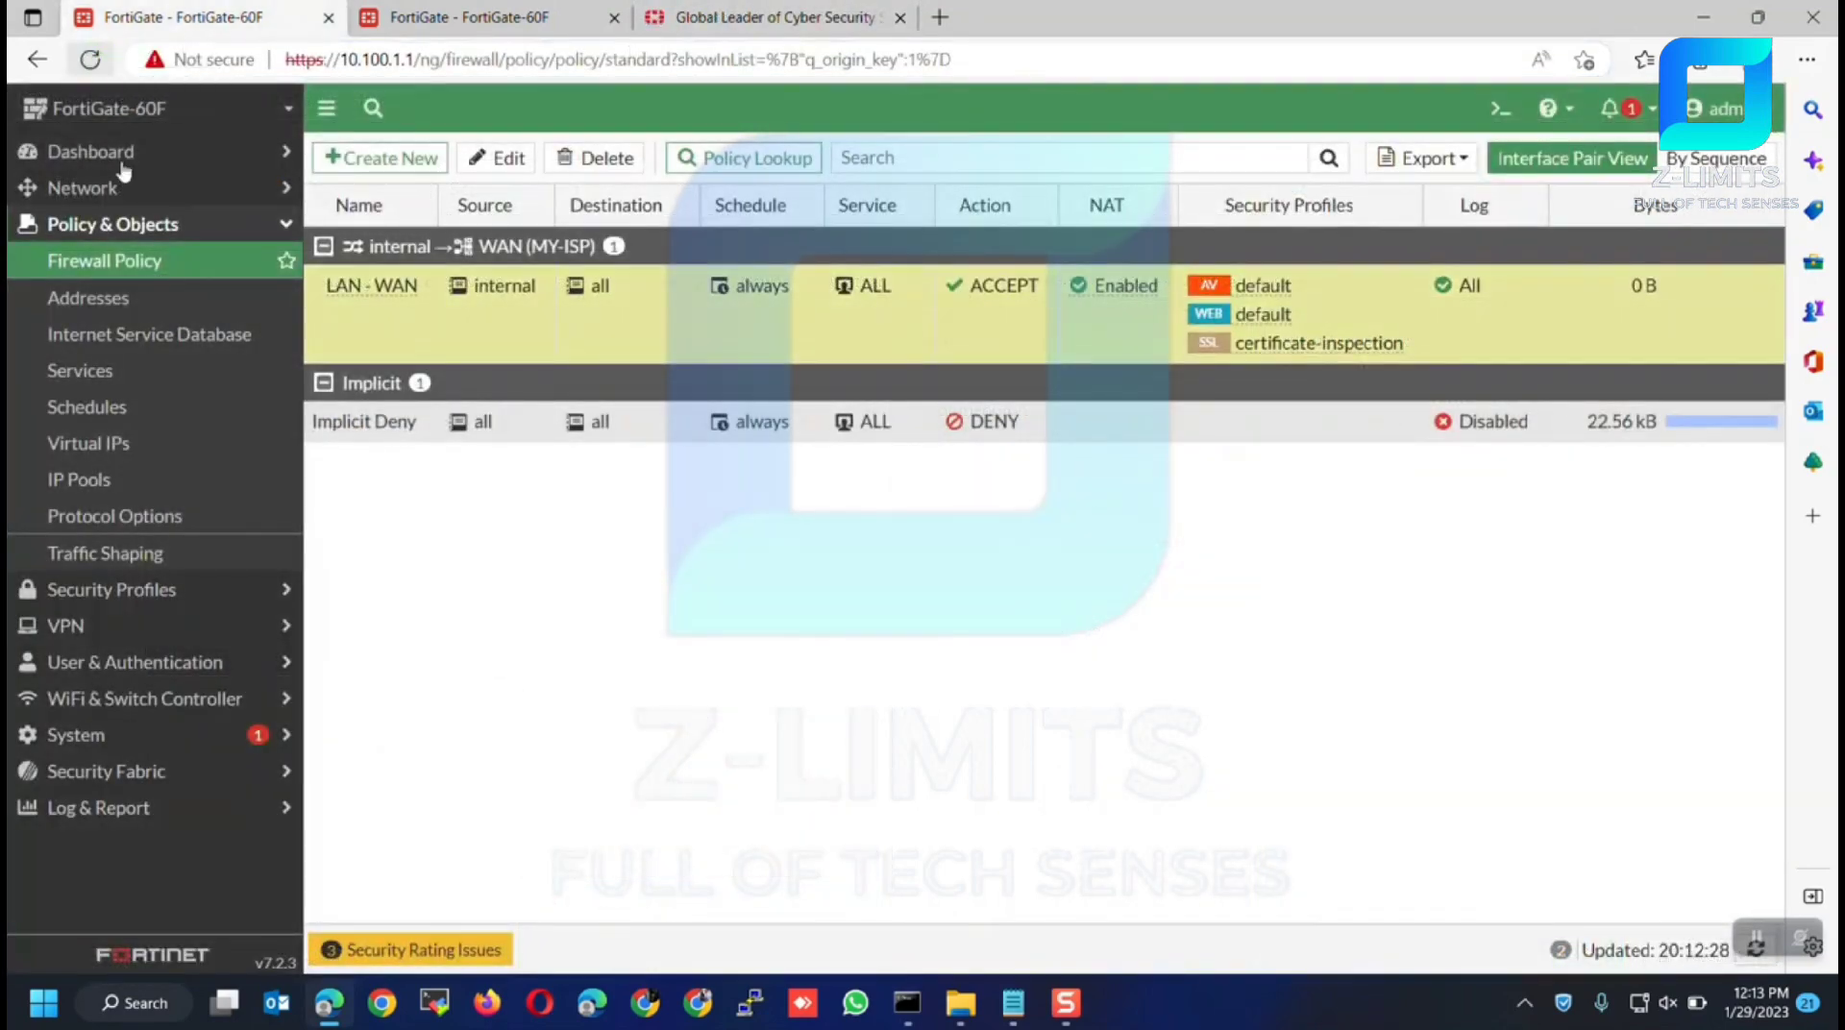
pyautogui.click(125, 259)
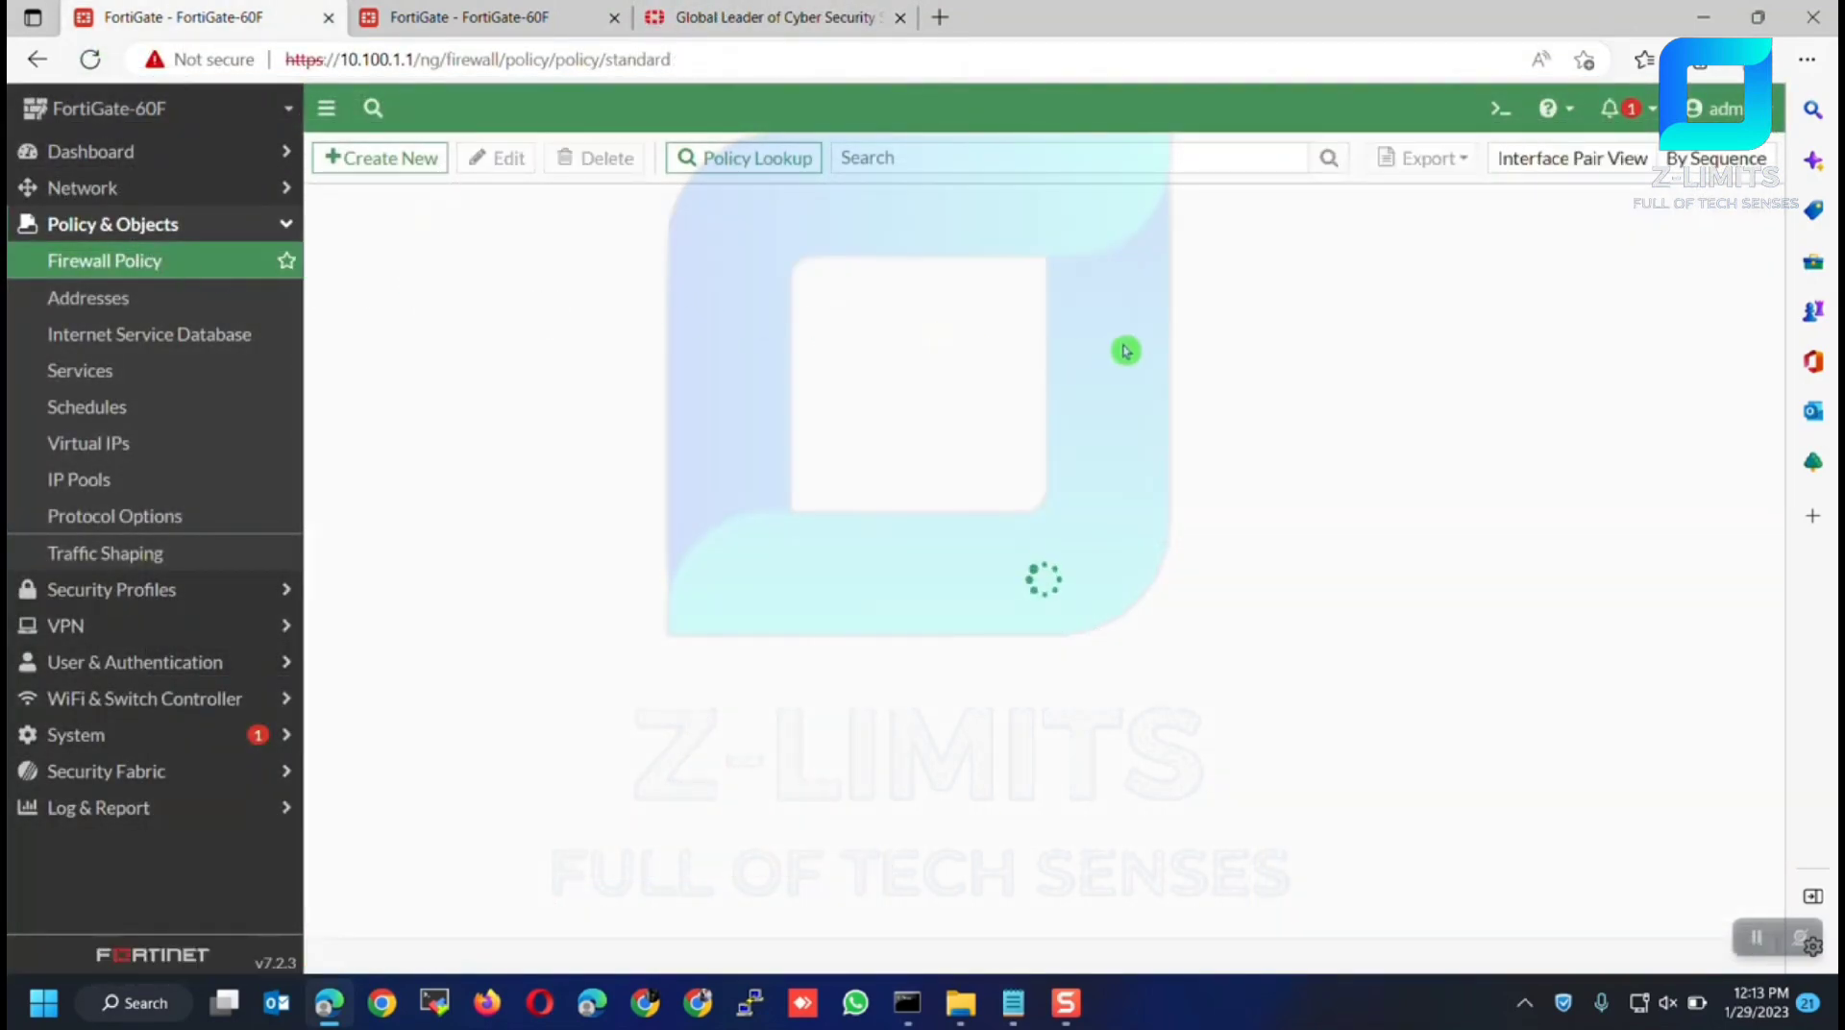
pyautogui.click(1596, 312)
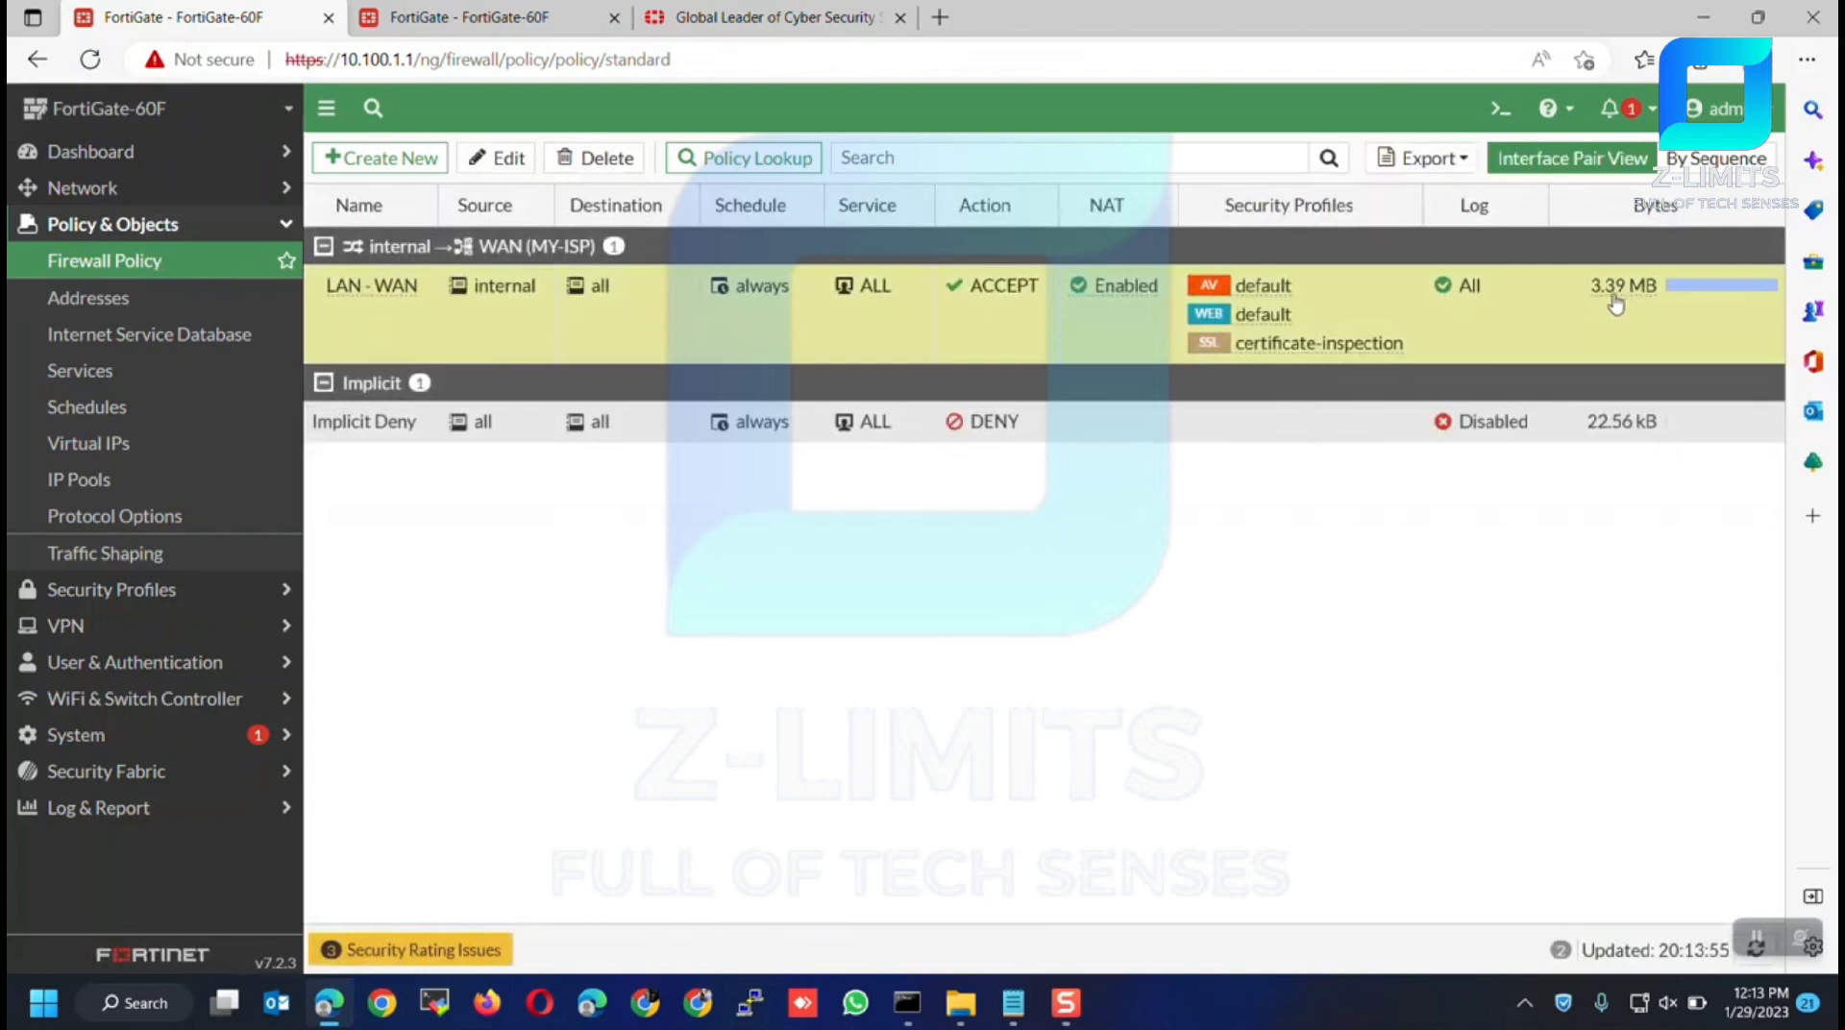